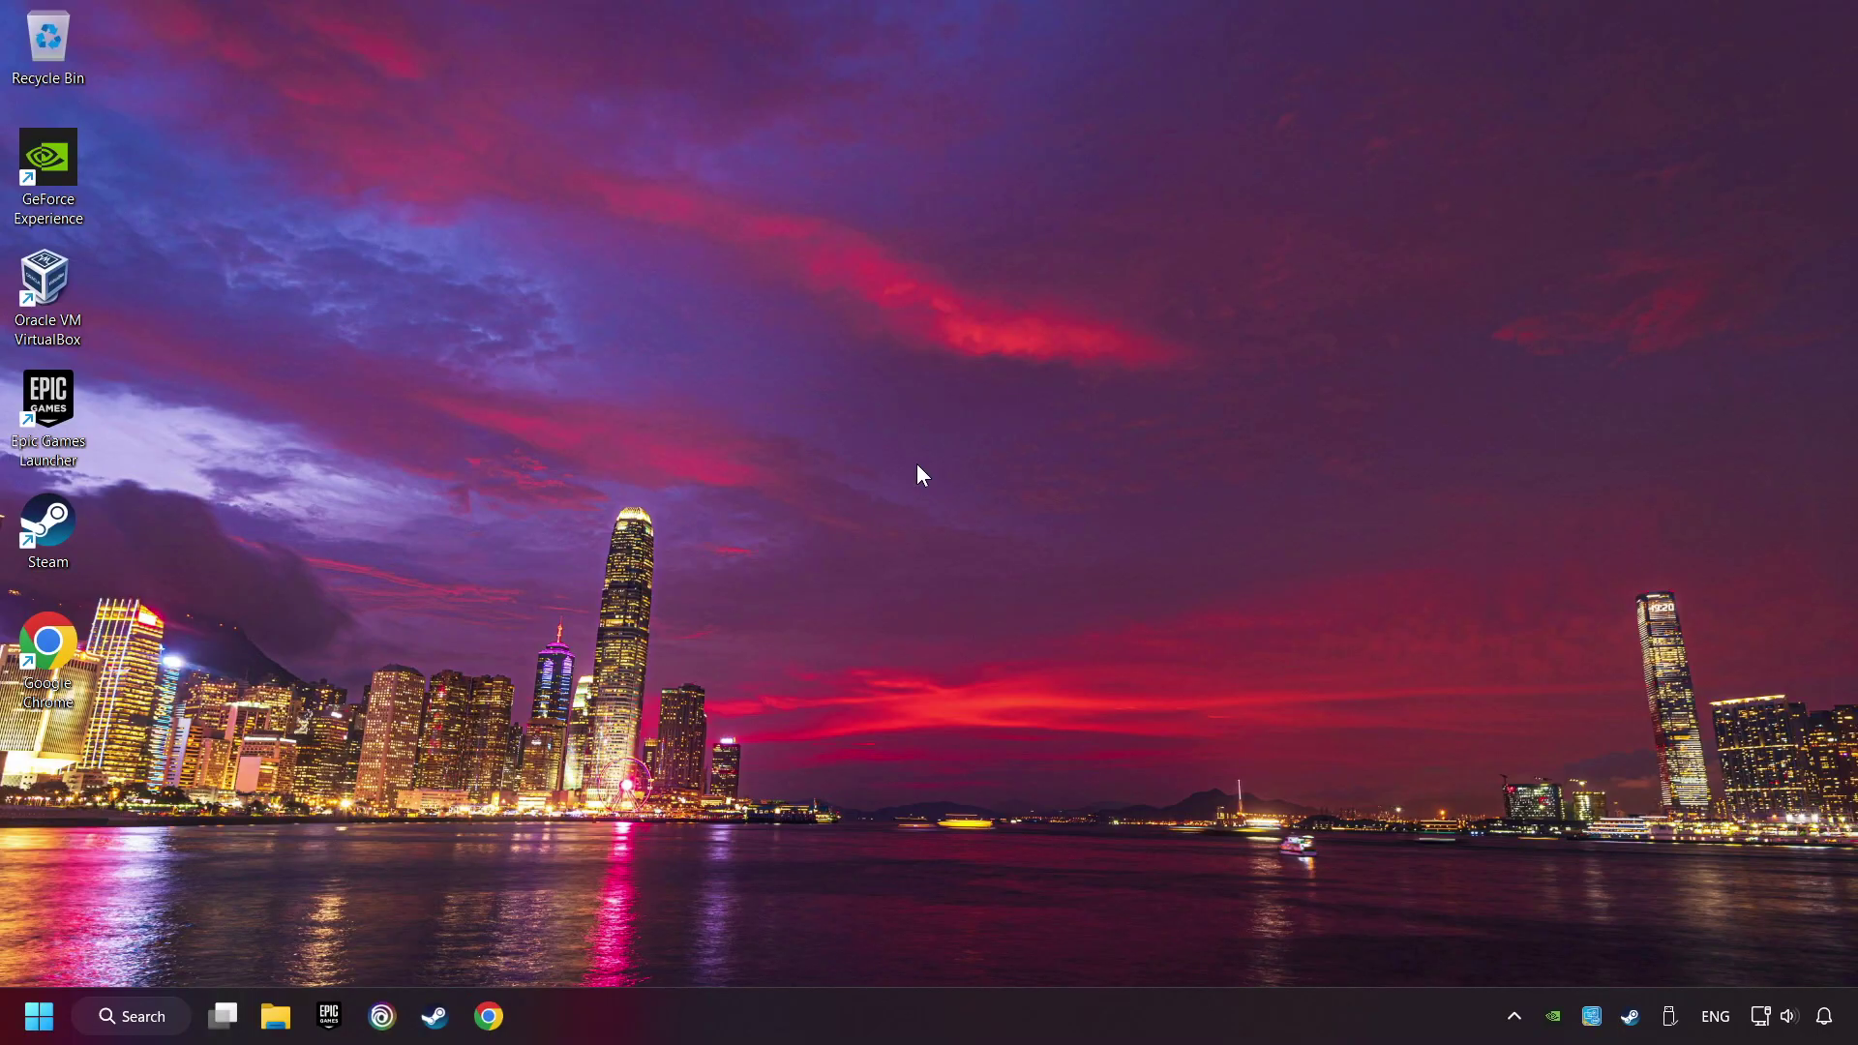
# Open Device Manager from search and select Xbox 360 Controller for Windows under Xbox 360 Peripherals
pyautogui.click(131, 1016)
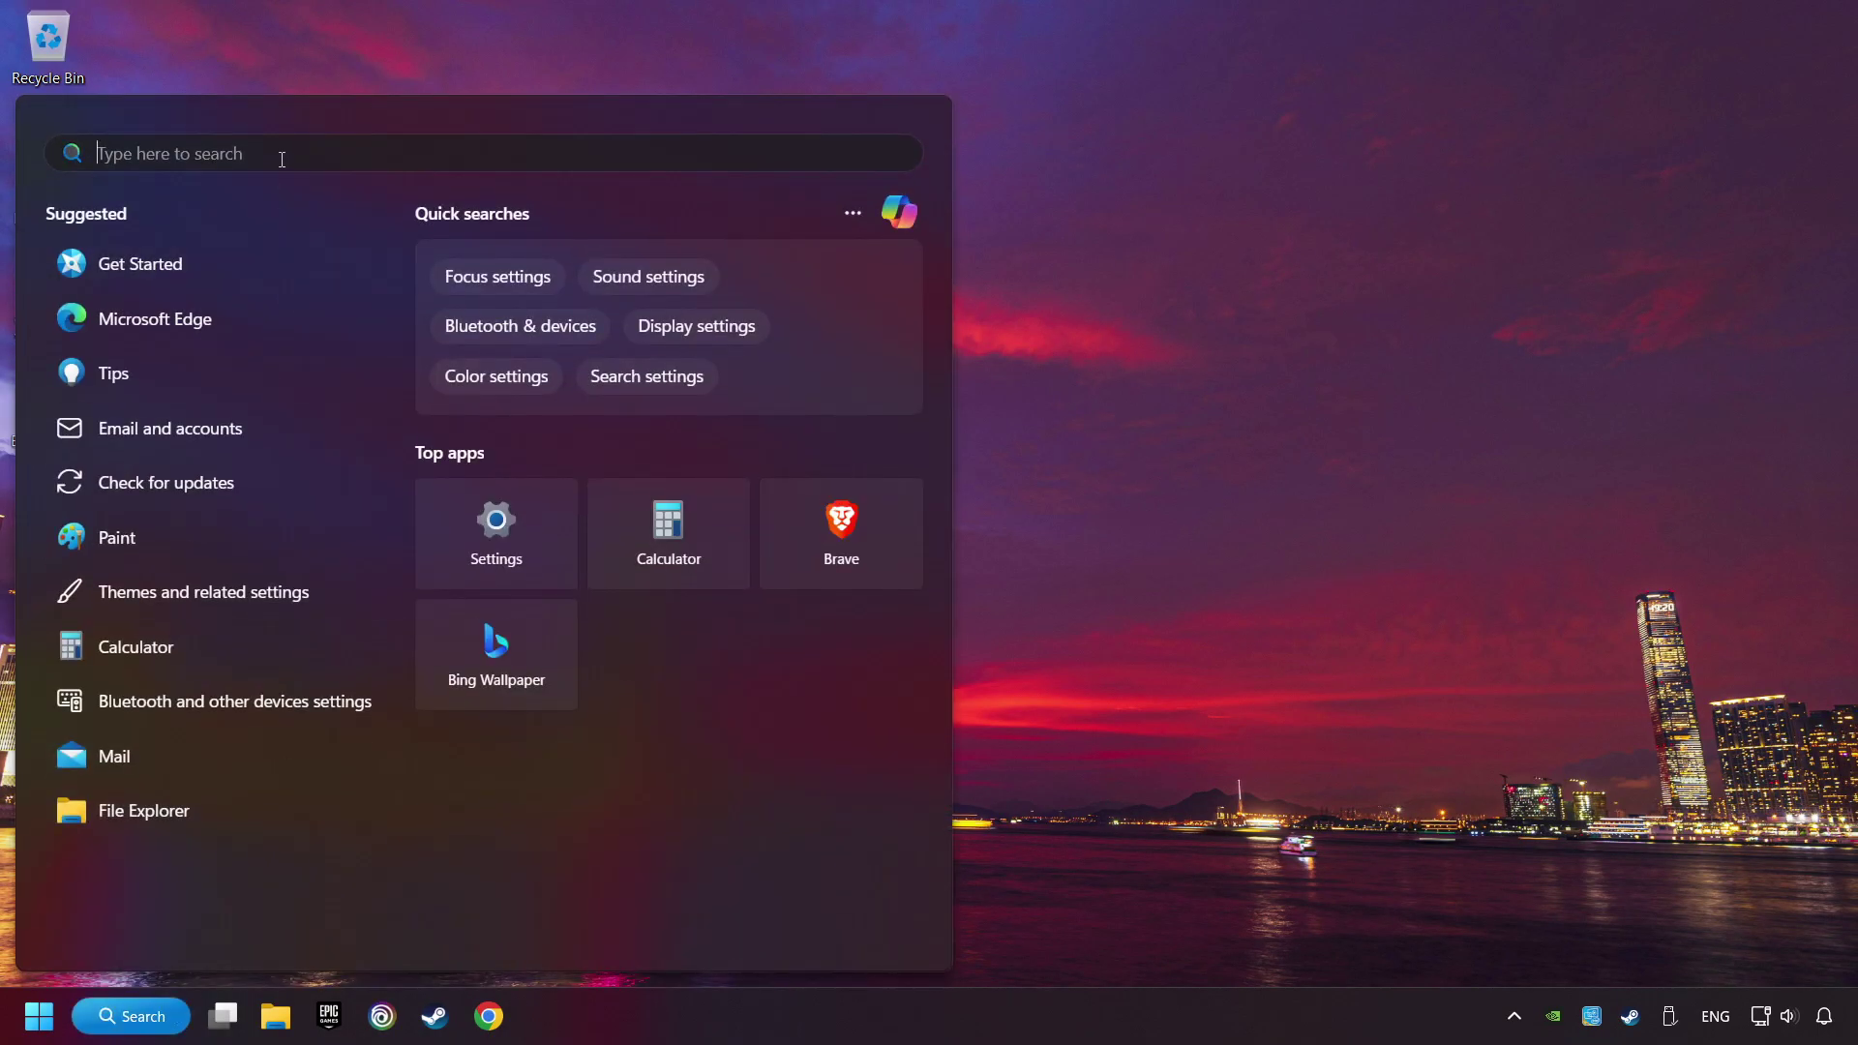
pyautogui.write('device manager')
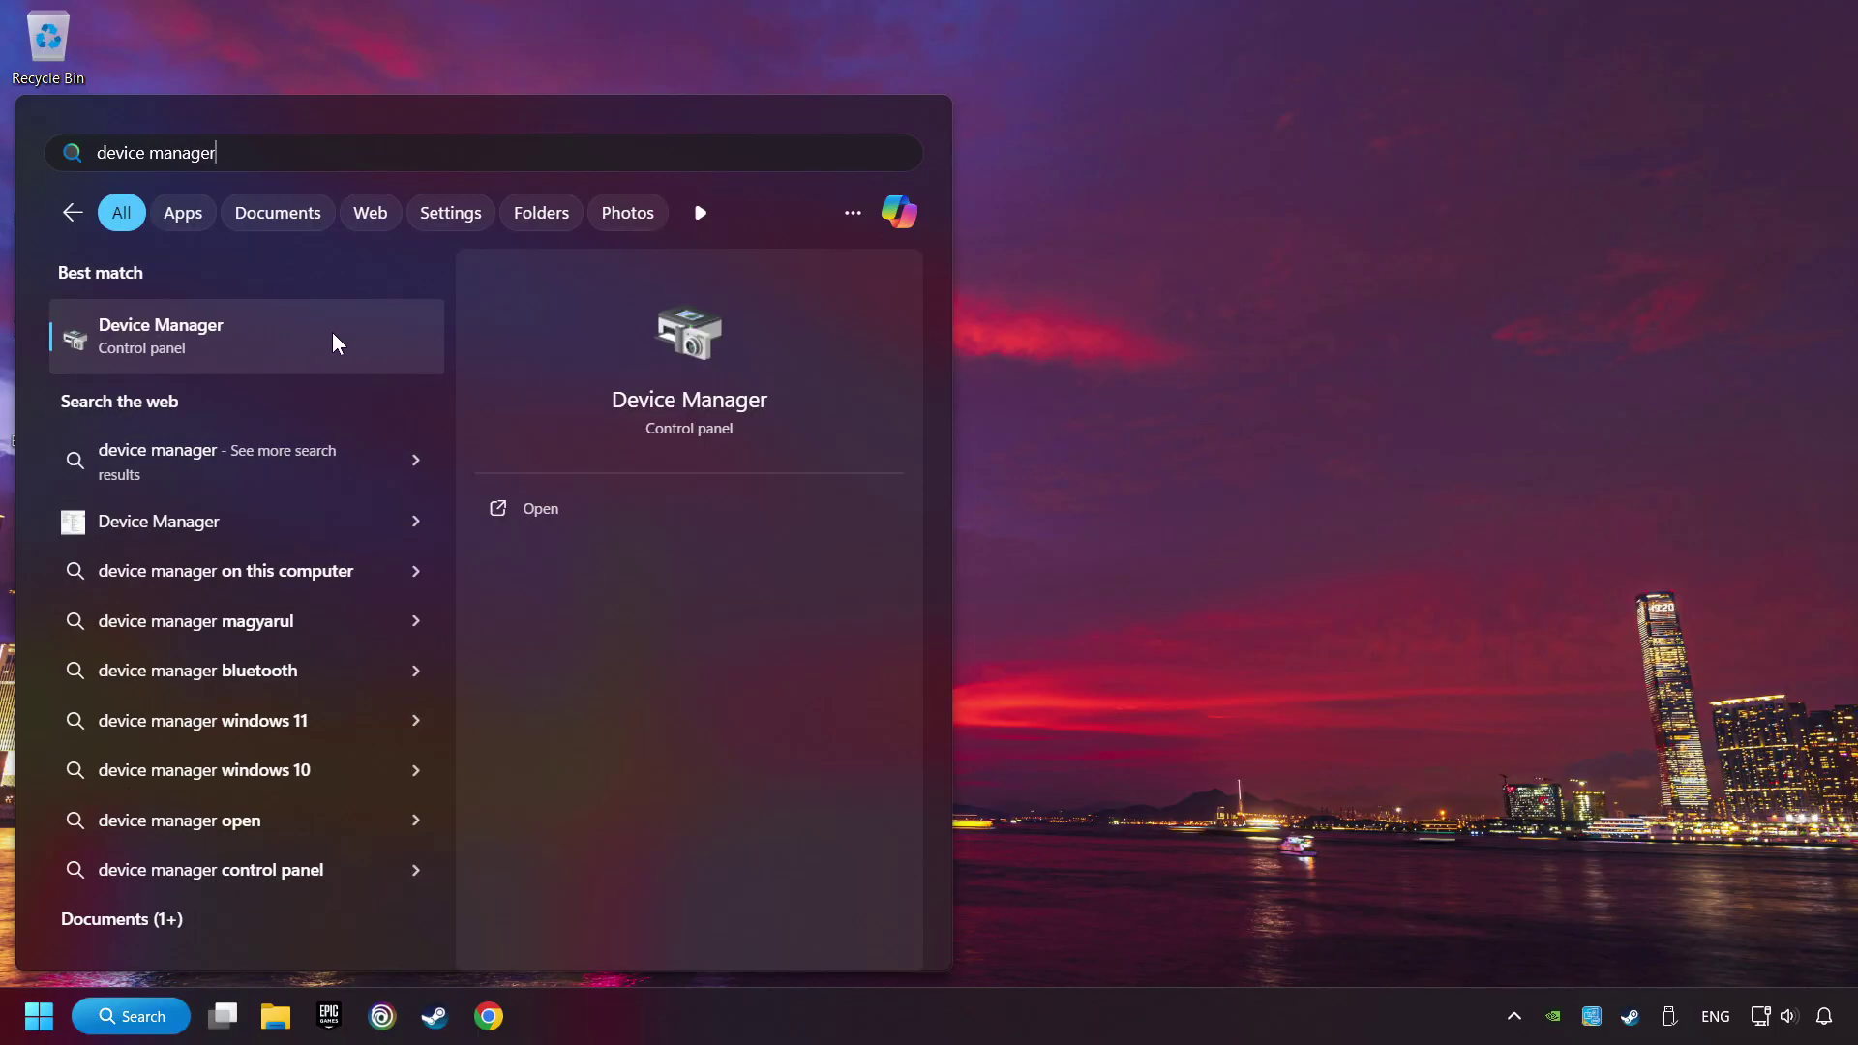
pyautogui.click(365, 347)
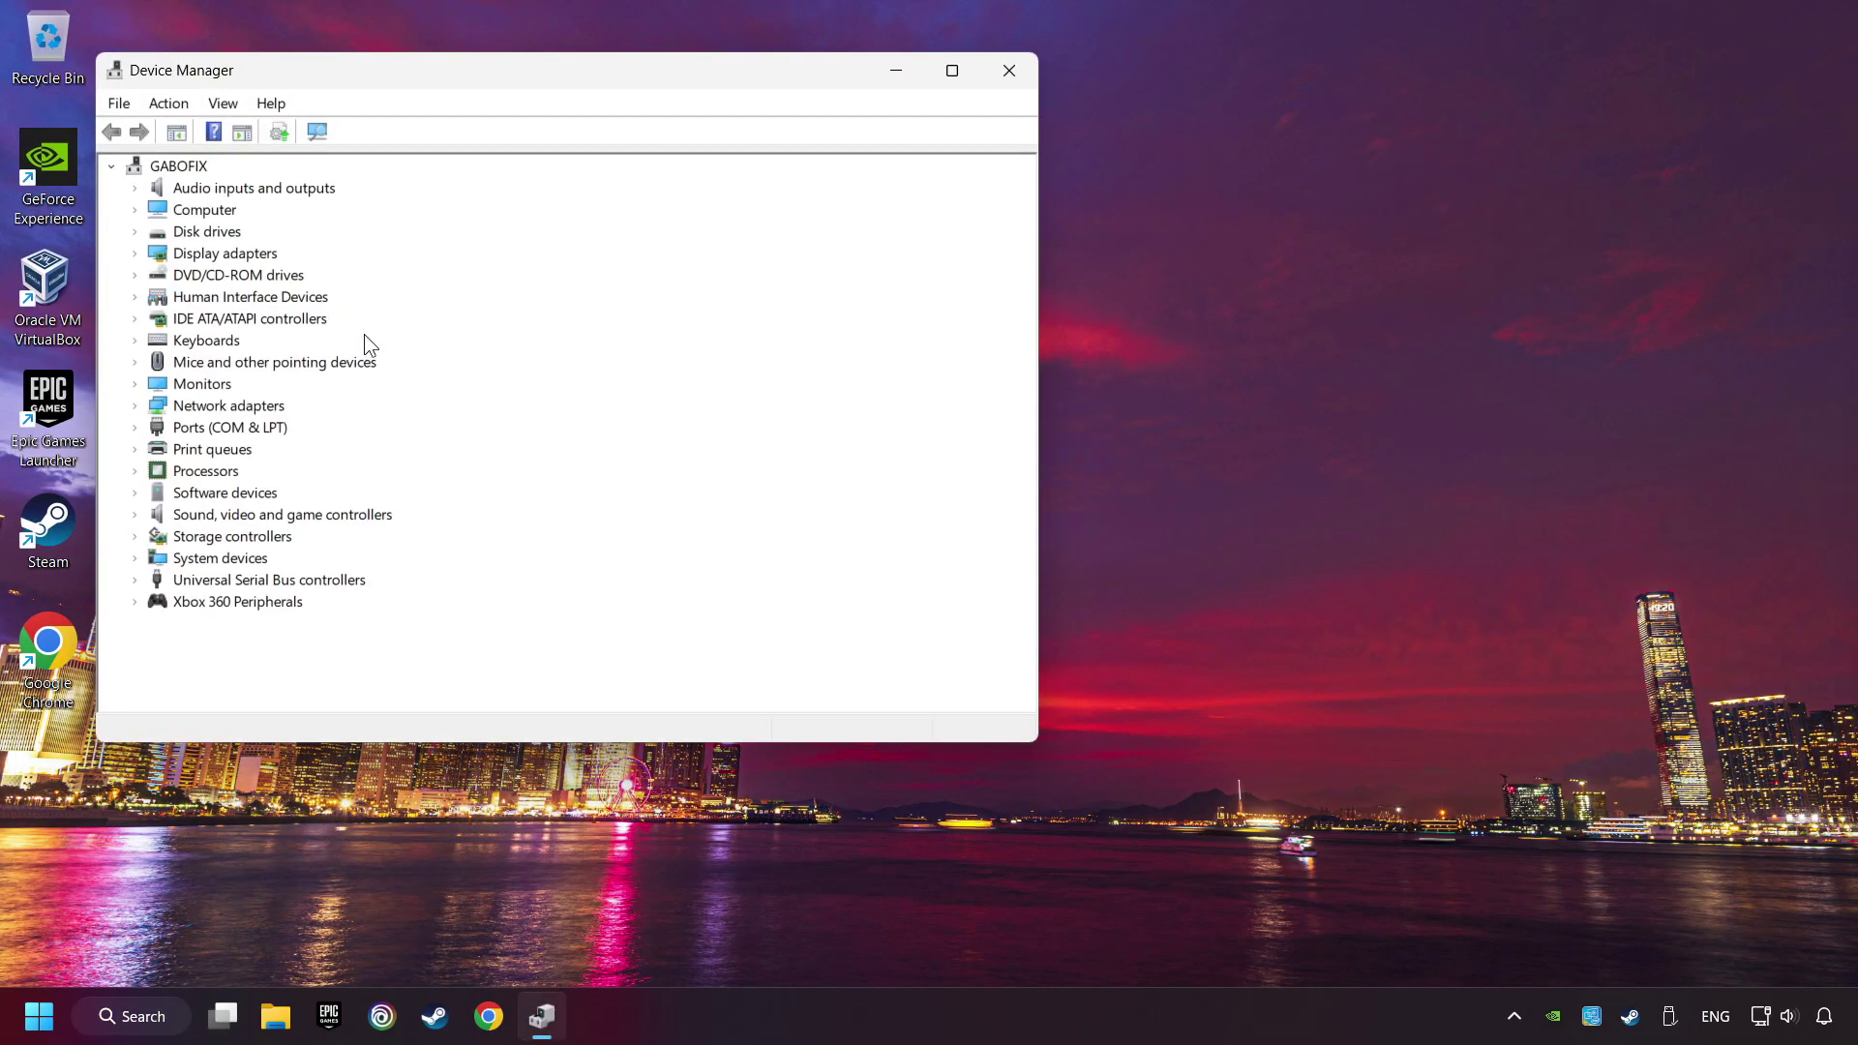
pyautogui.moveTo(360, 80); pyautogui.dragTo(713, 197)
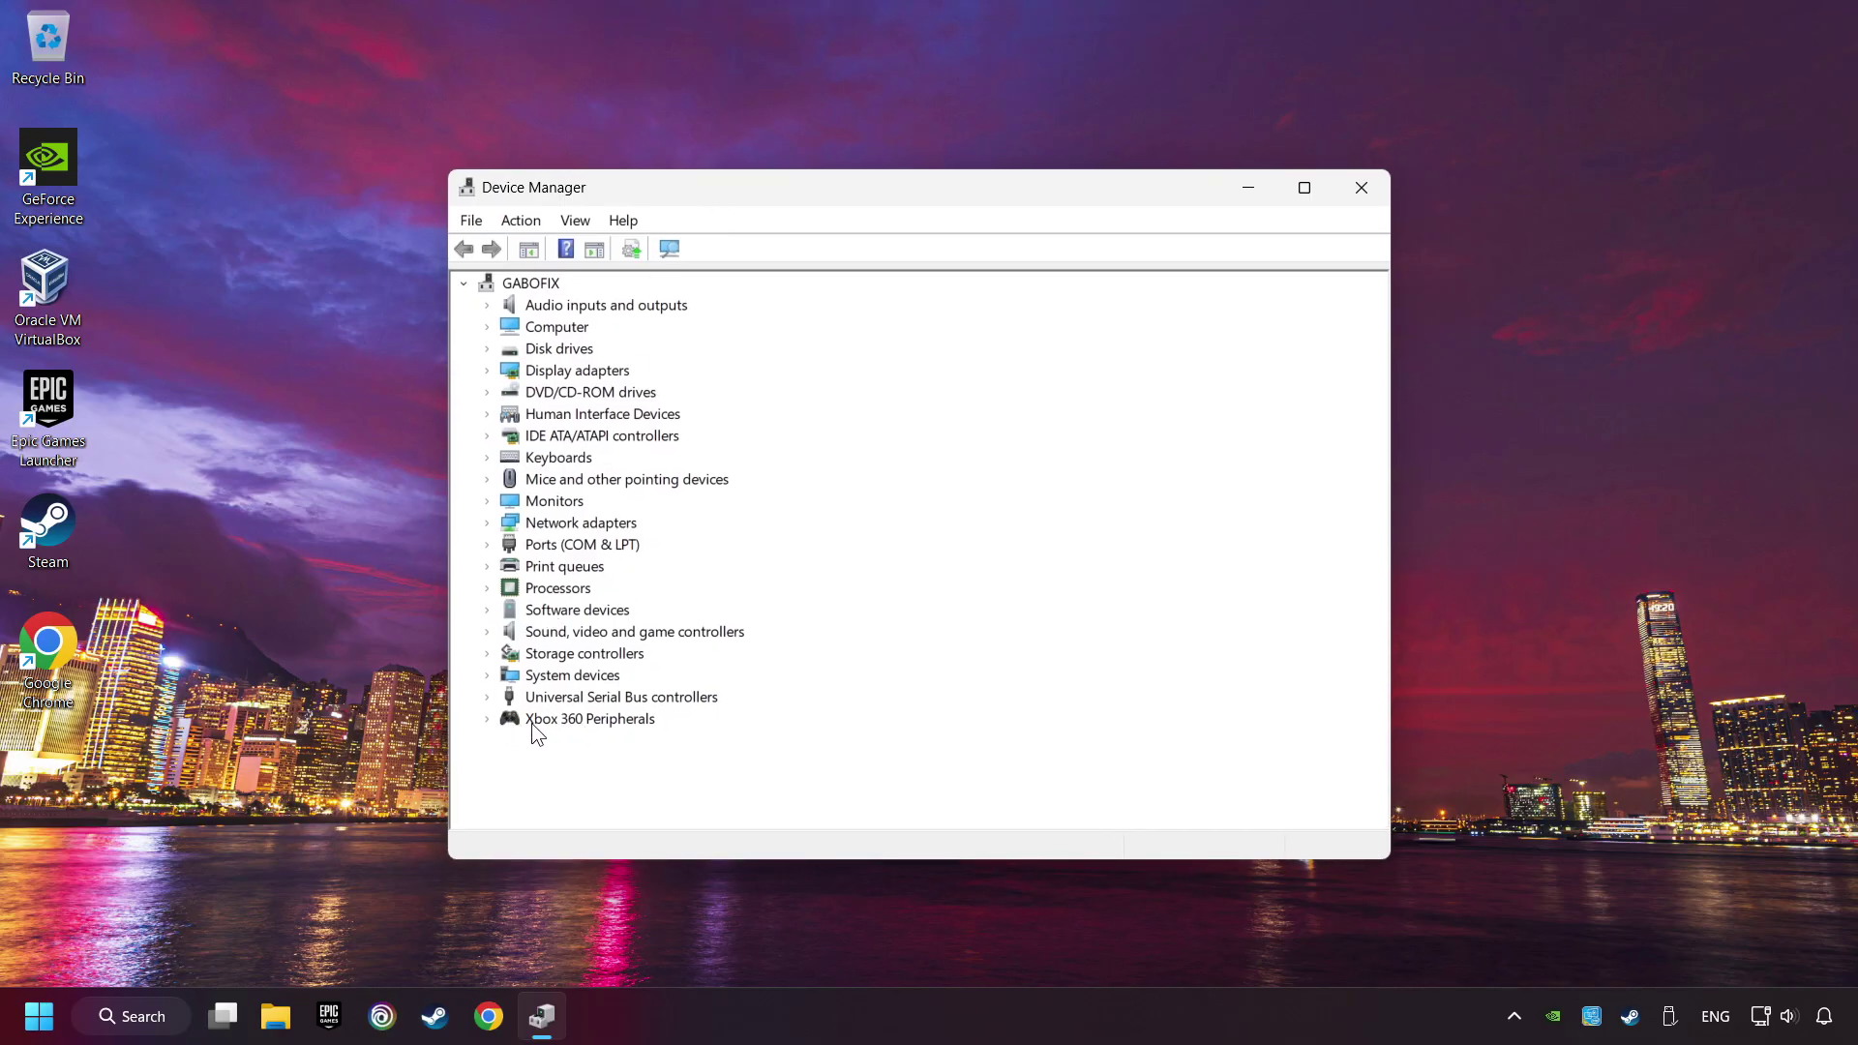
pyautogui.click(491, 720)
pyautogui.click(586, 720)
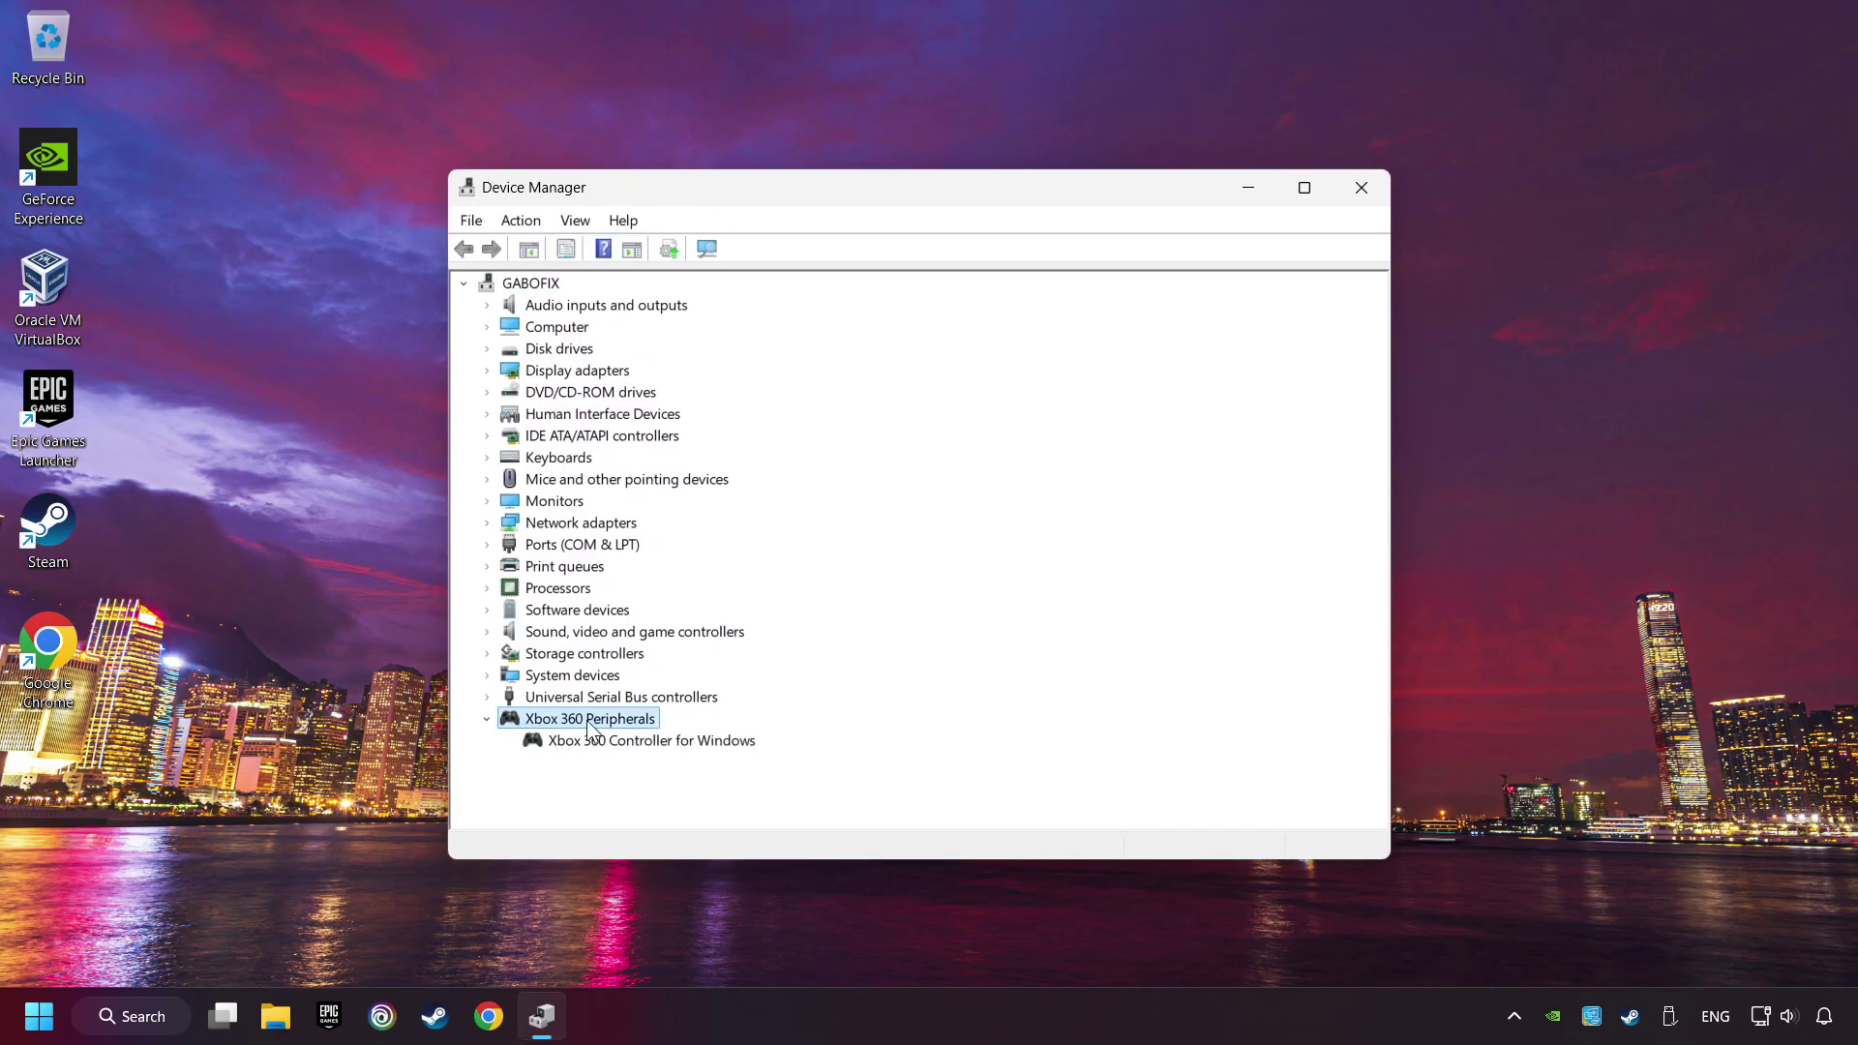
pyautogui.click(532, 741)
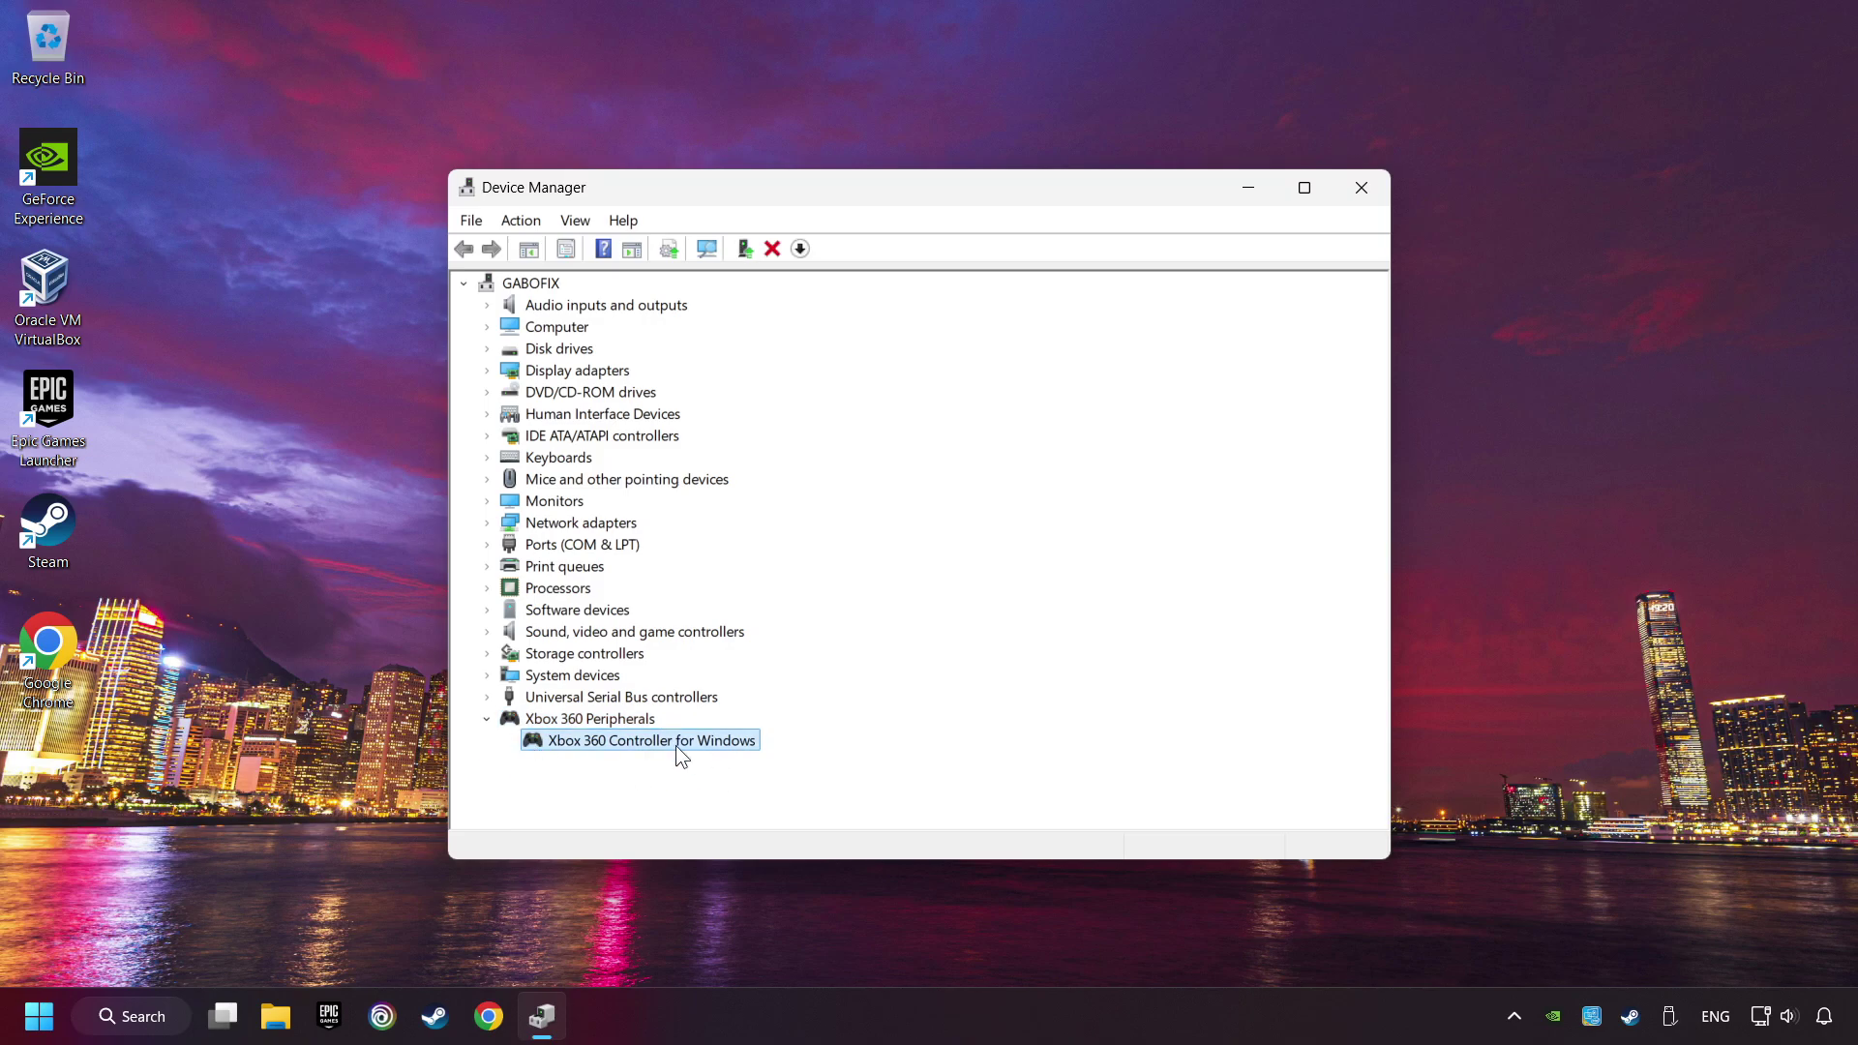
# Disable the Xbox 360 Controller for Windows, decline the restart, then re-enable it
pyautogui.rightClick(635, 743)
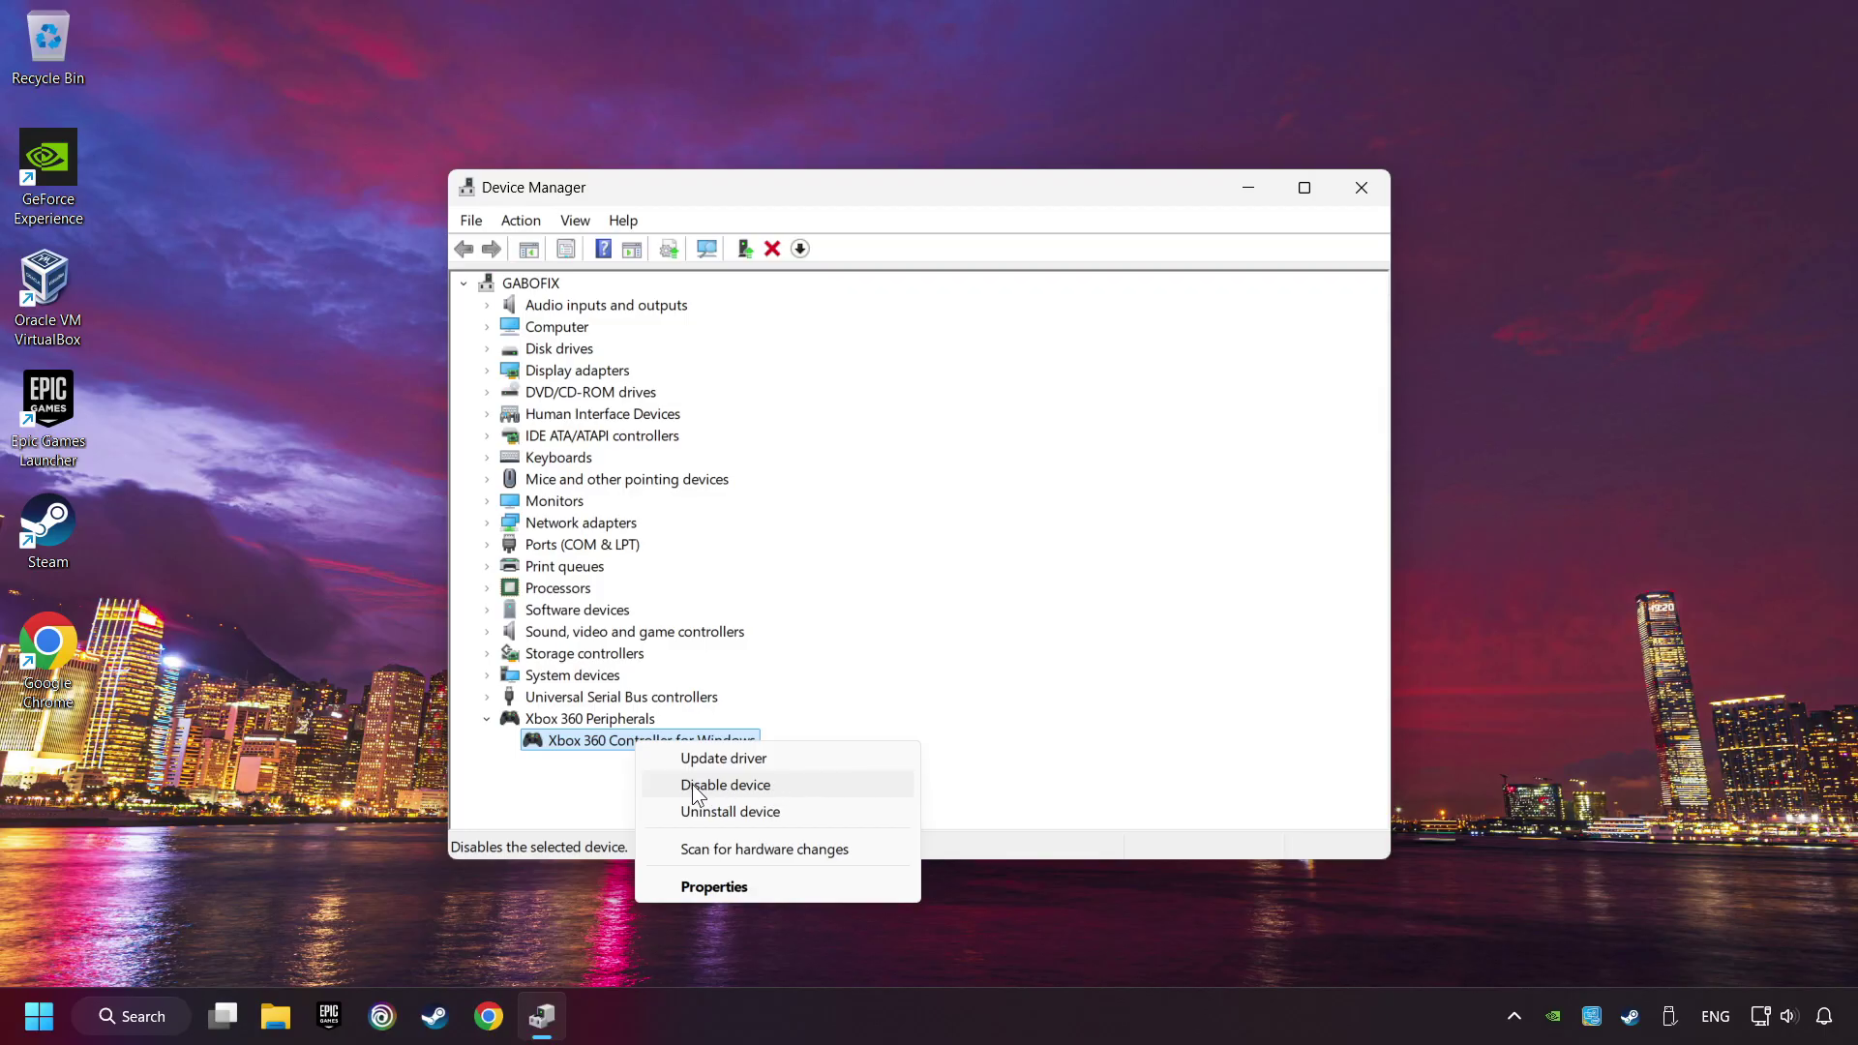
pyautogui.click(793, 787)
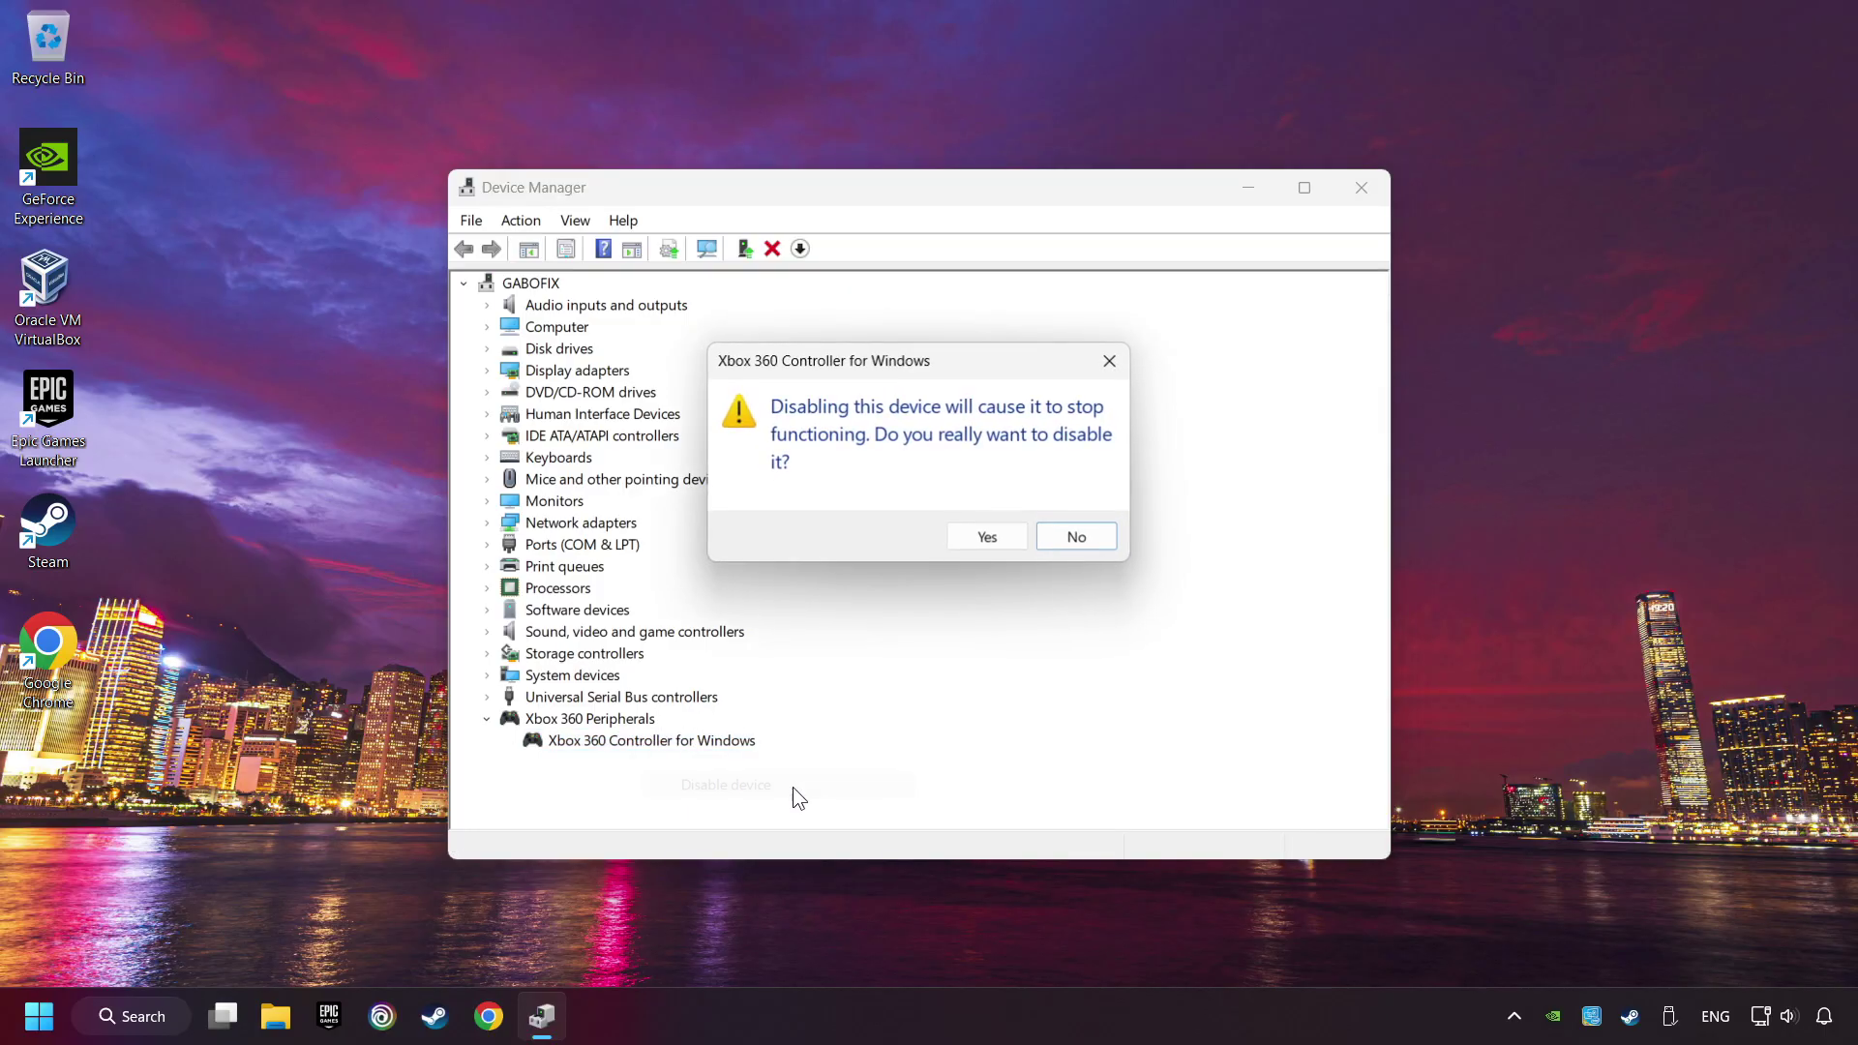
pyautogui.click(986, 539)
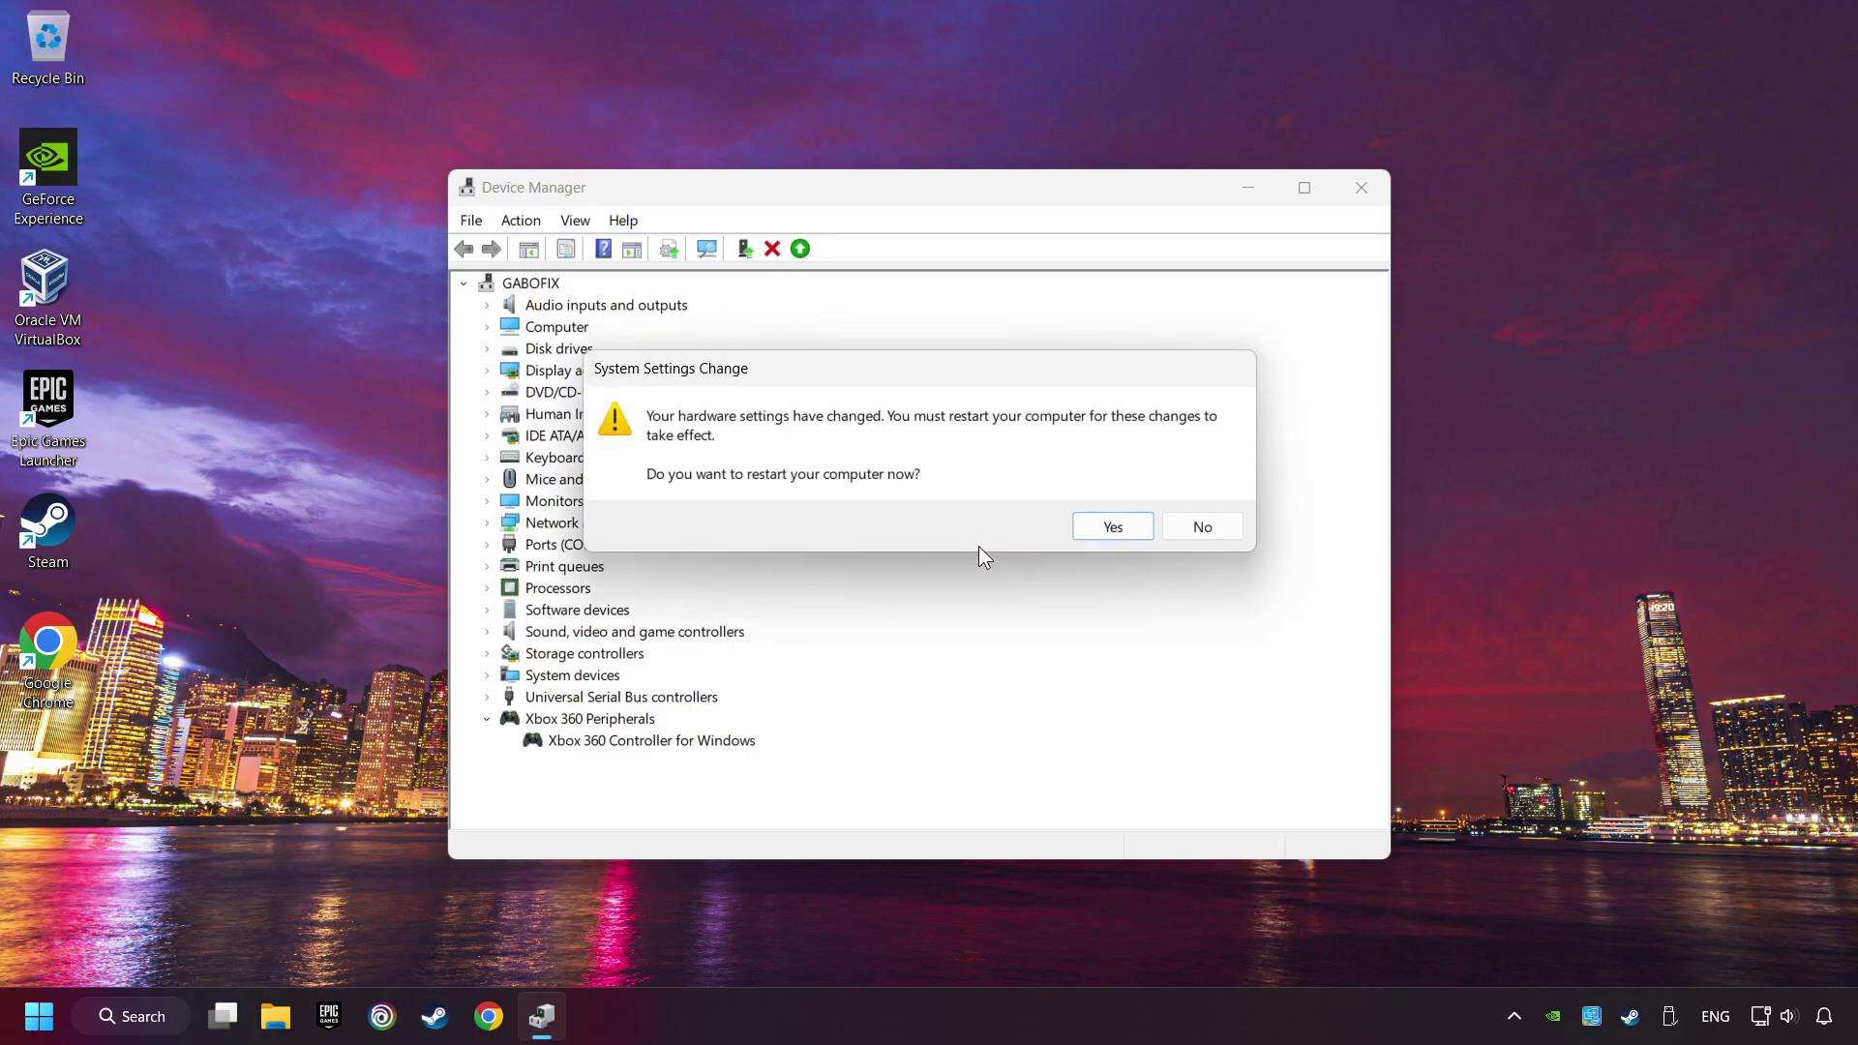
pyautogui.click(1117, 535)
pyautogui.rightClick(674, 737)
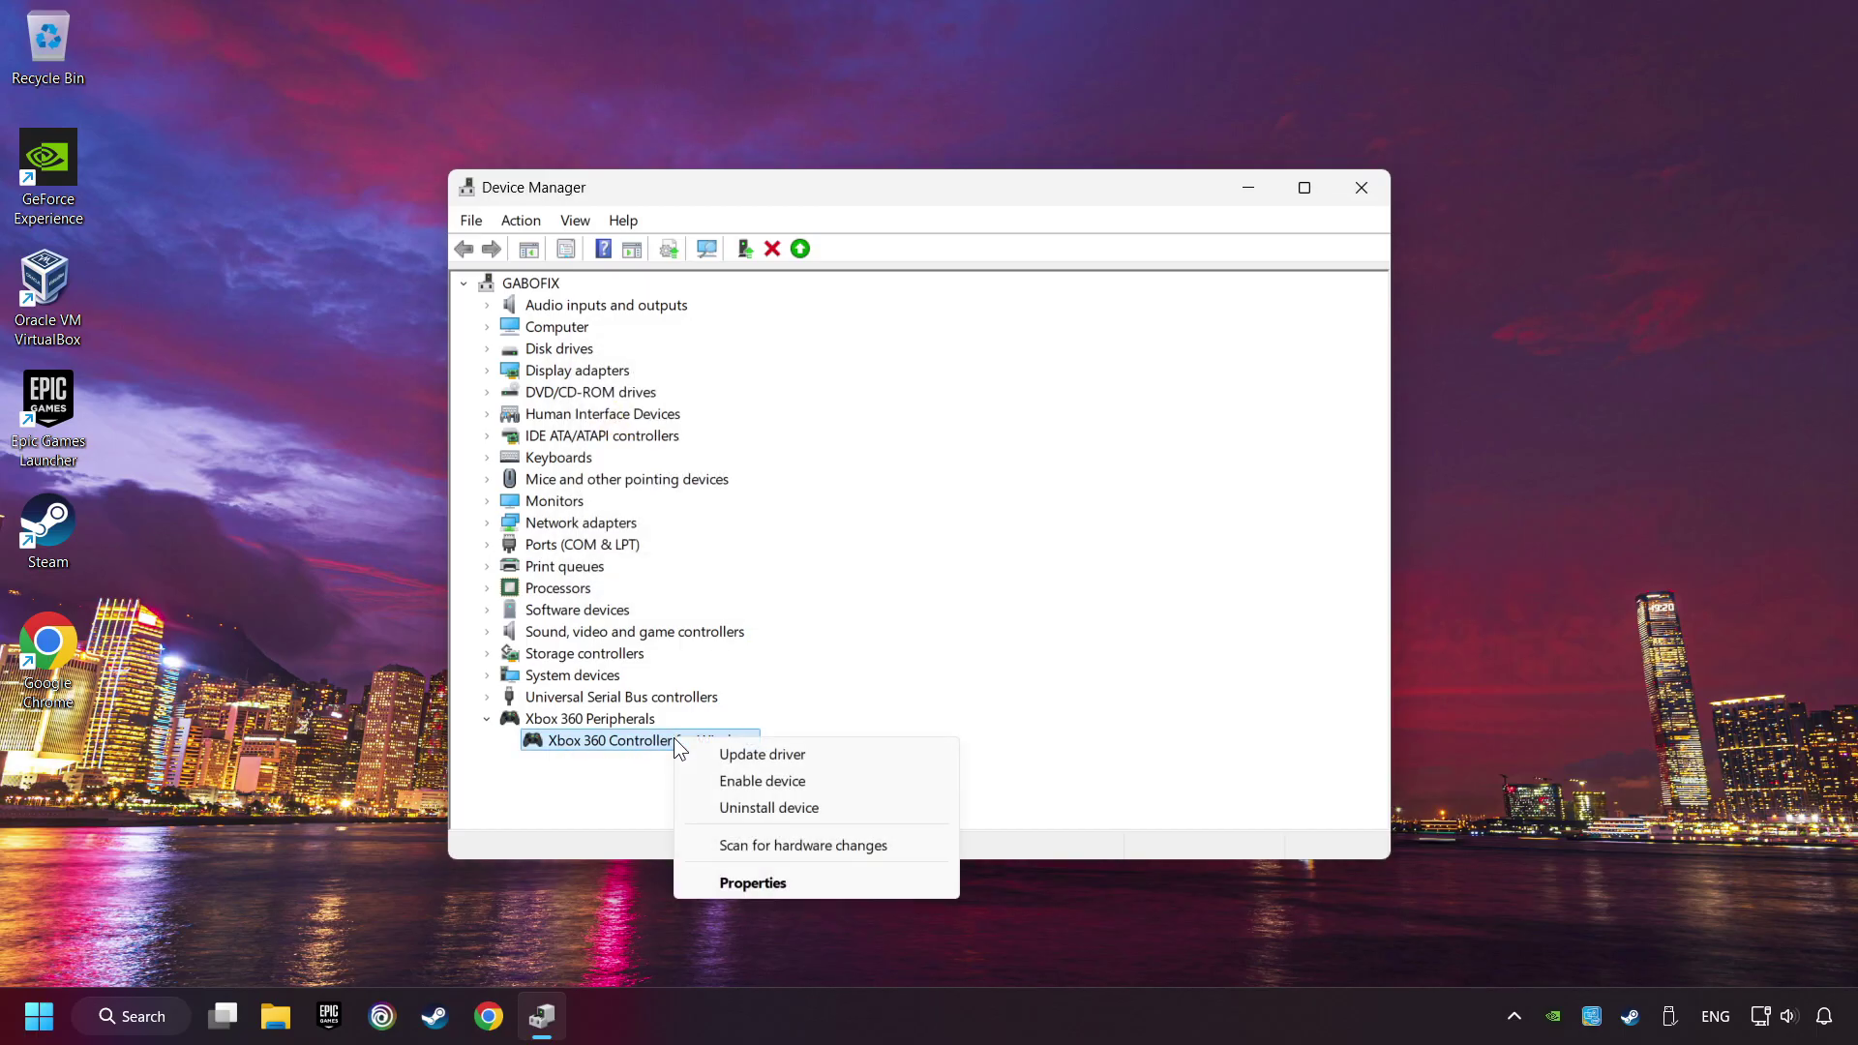
pyautogui.click(790, 783)
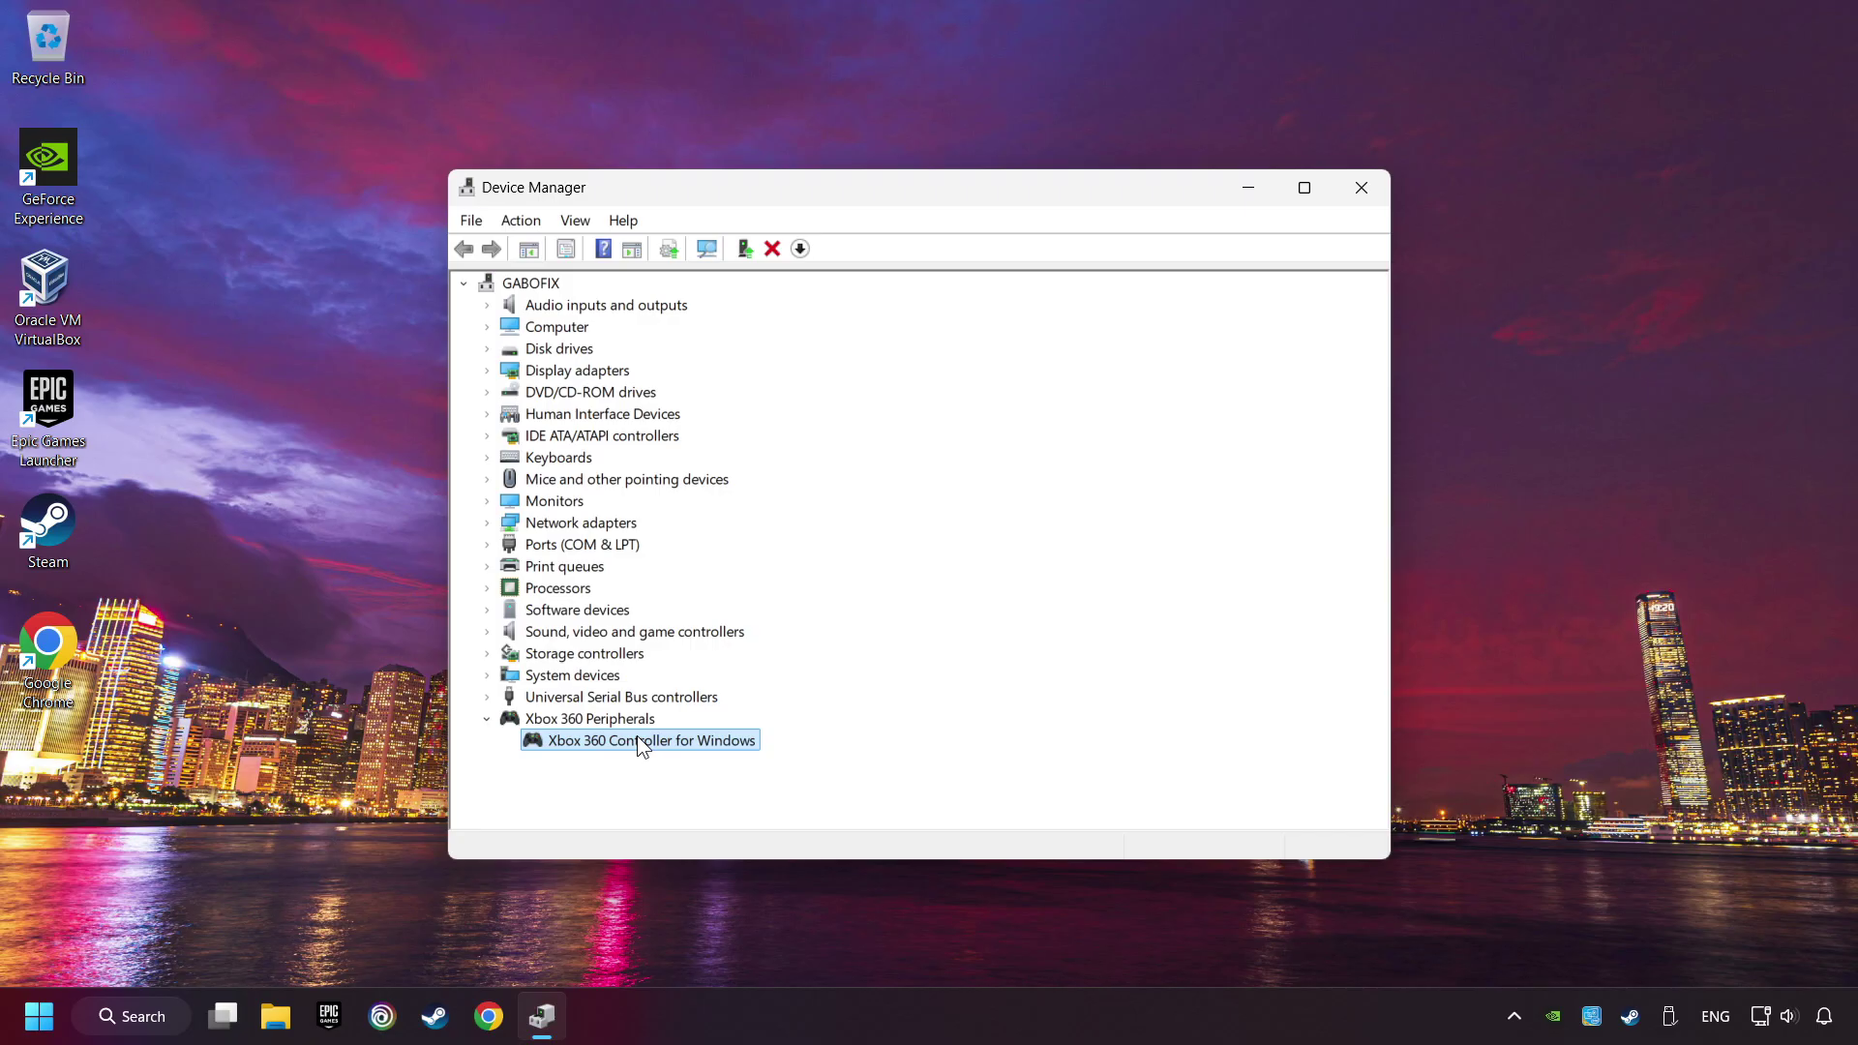
# Update the controller's driver to Xbox 360 Controller for Windows, picked from the computer's available drivers
pyautogui.rightClick(638, 739)
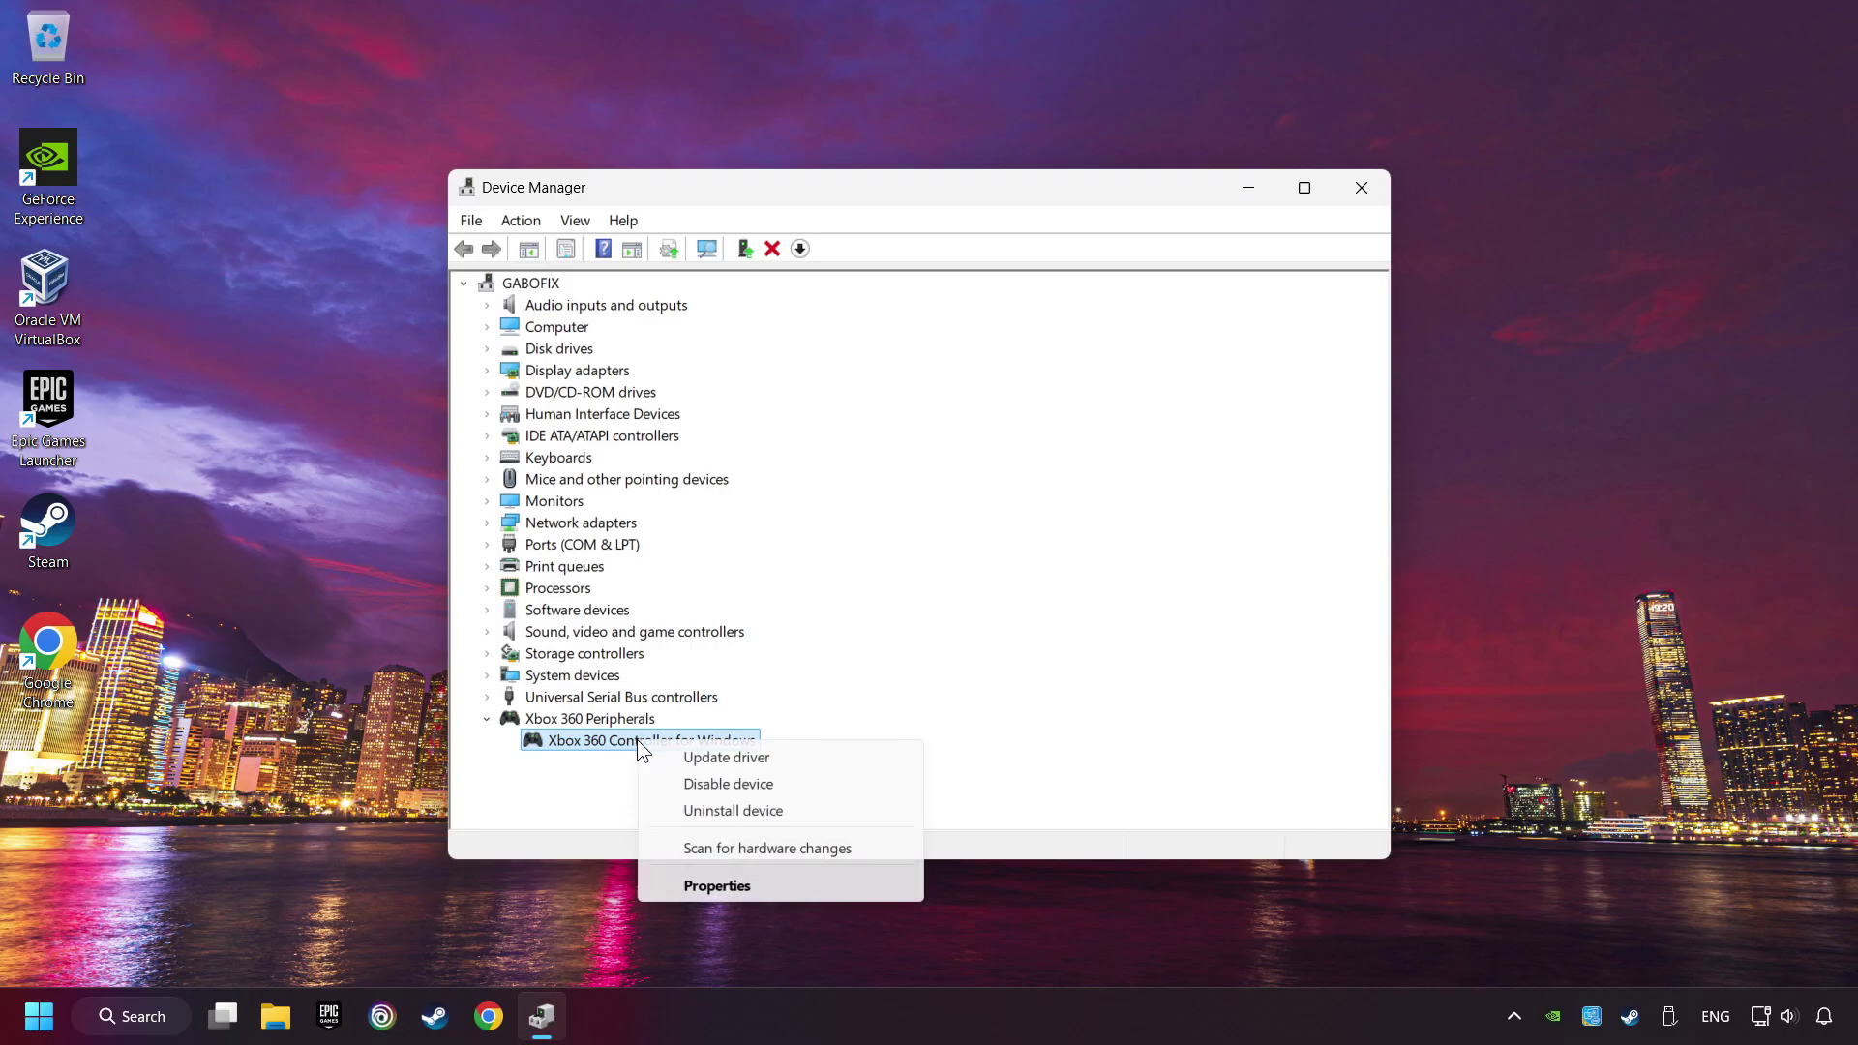
pyautogui.click(814, 753)
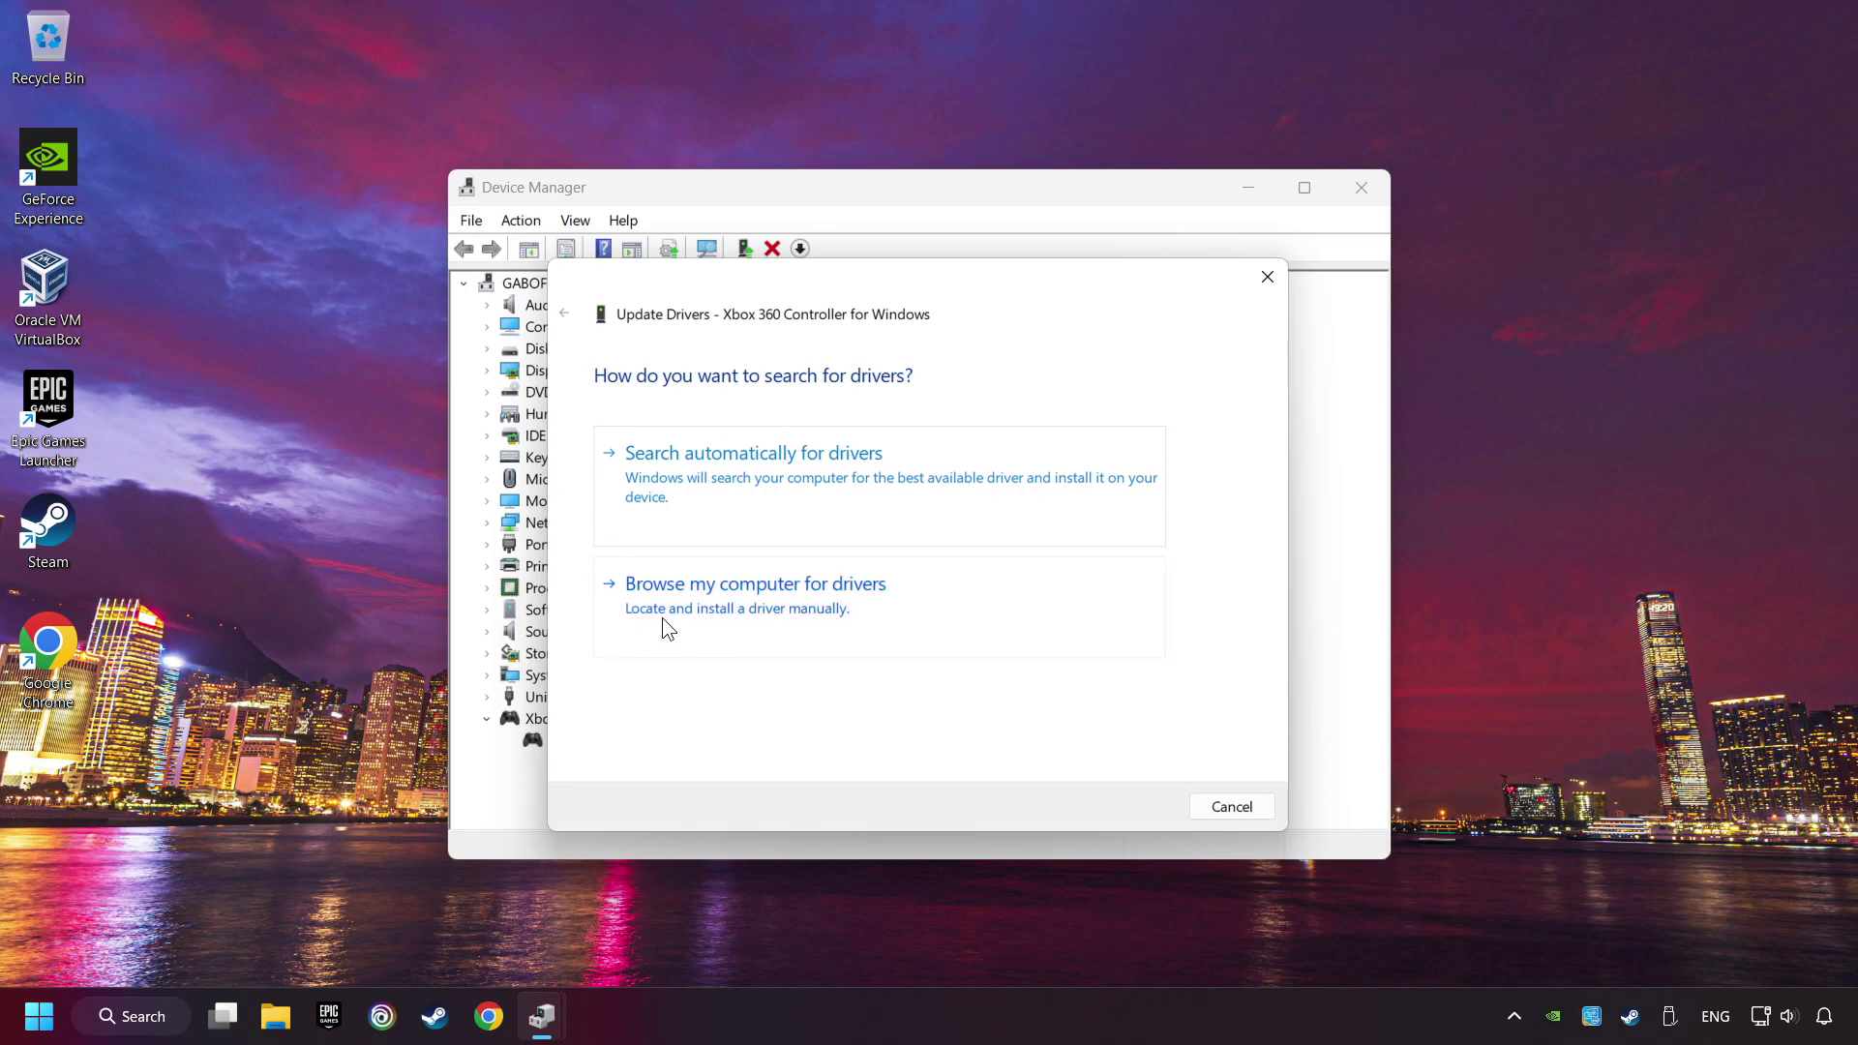
pyautogui.click(874, 616)
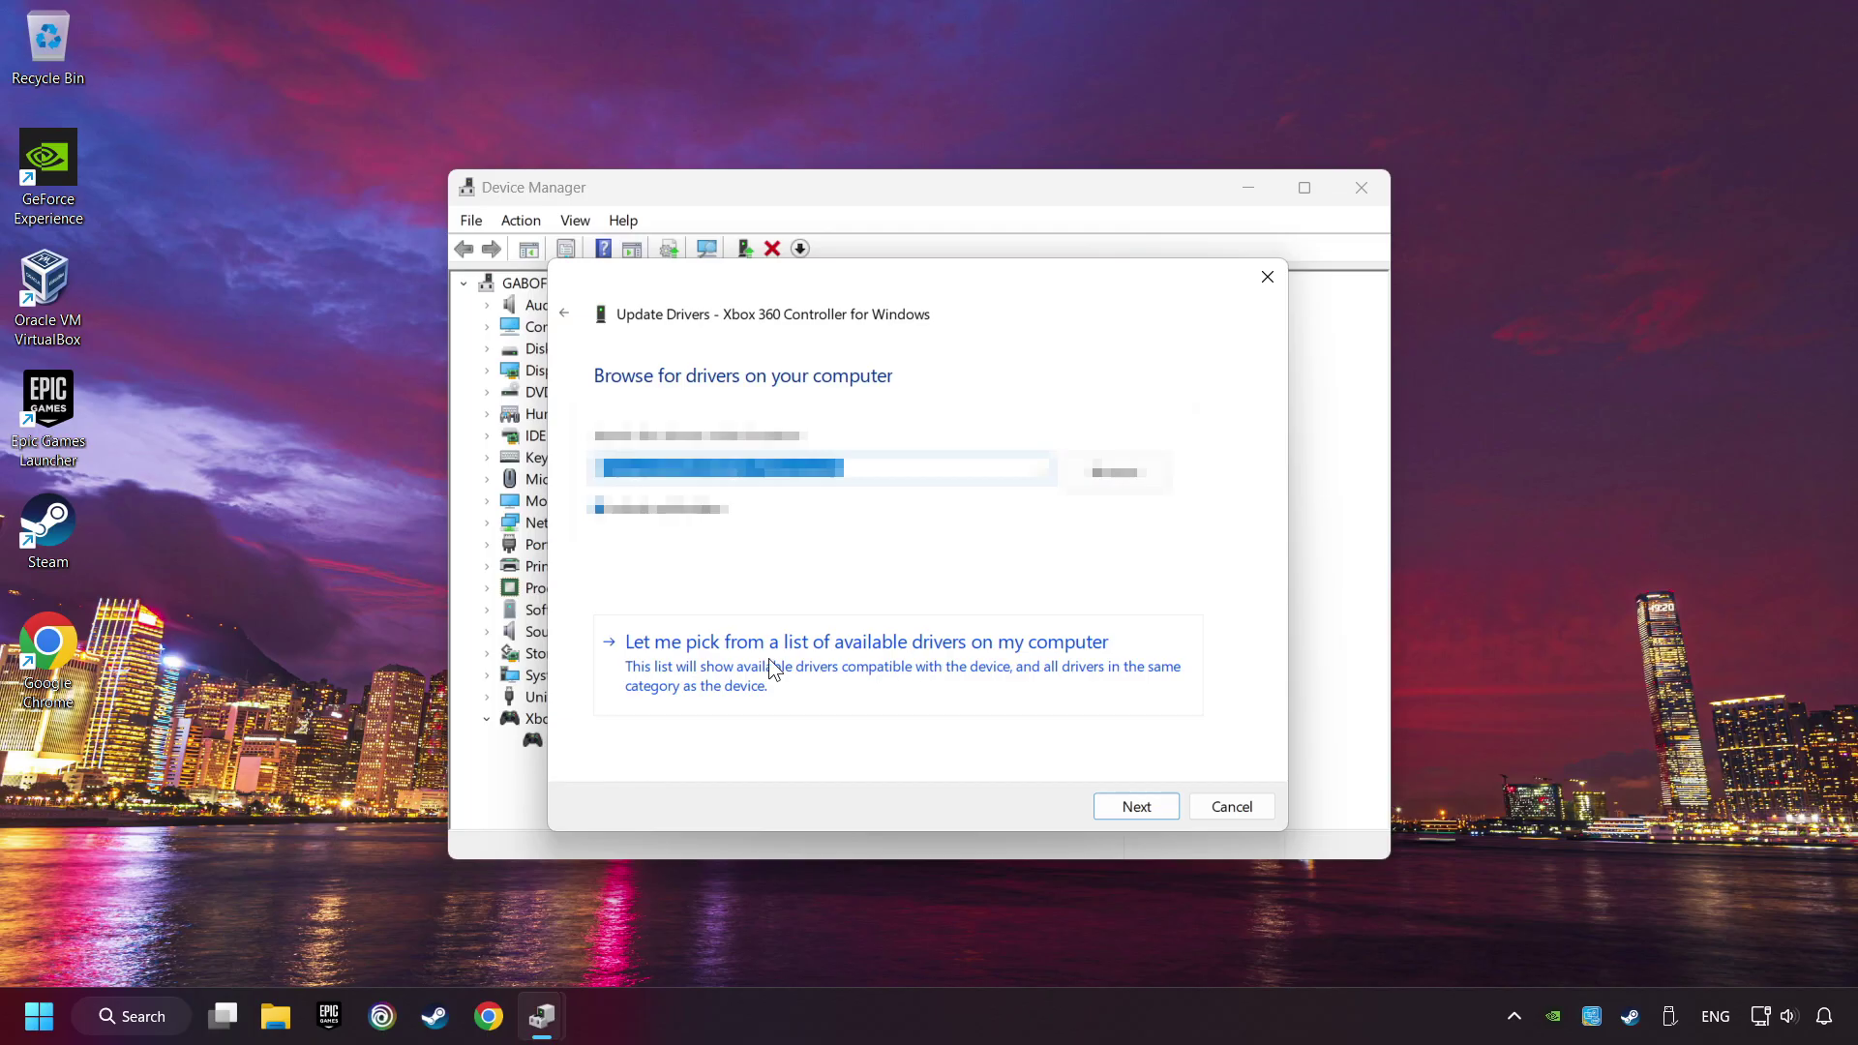
pyautogui.click(806, 668)
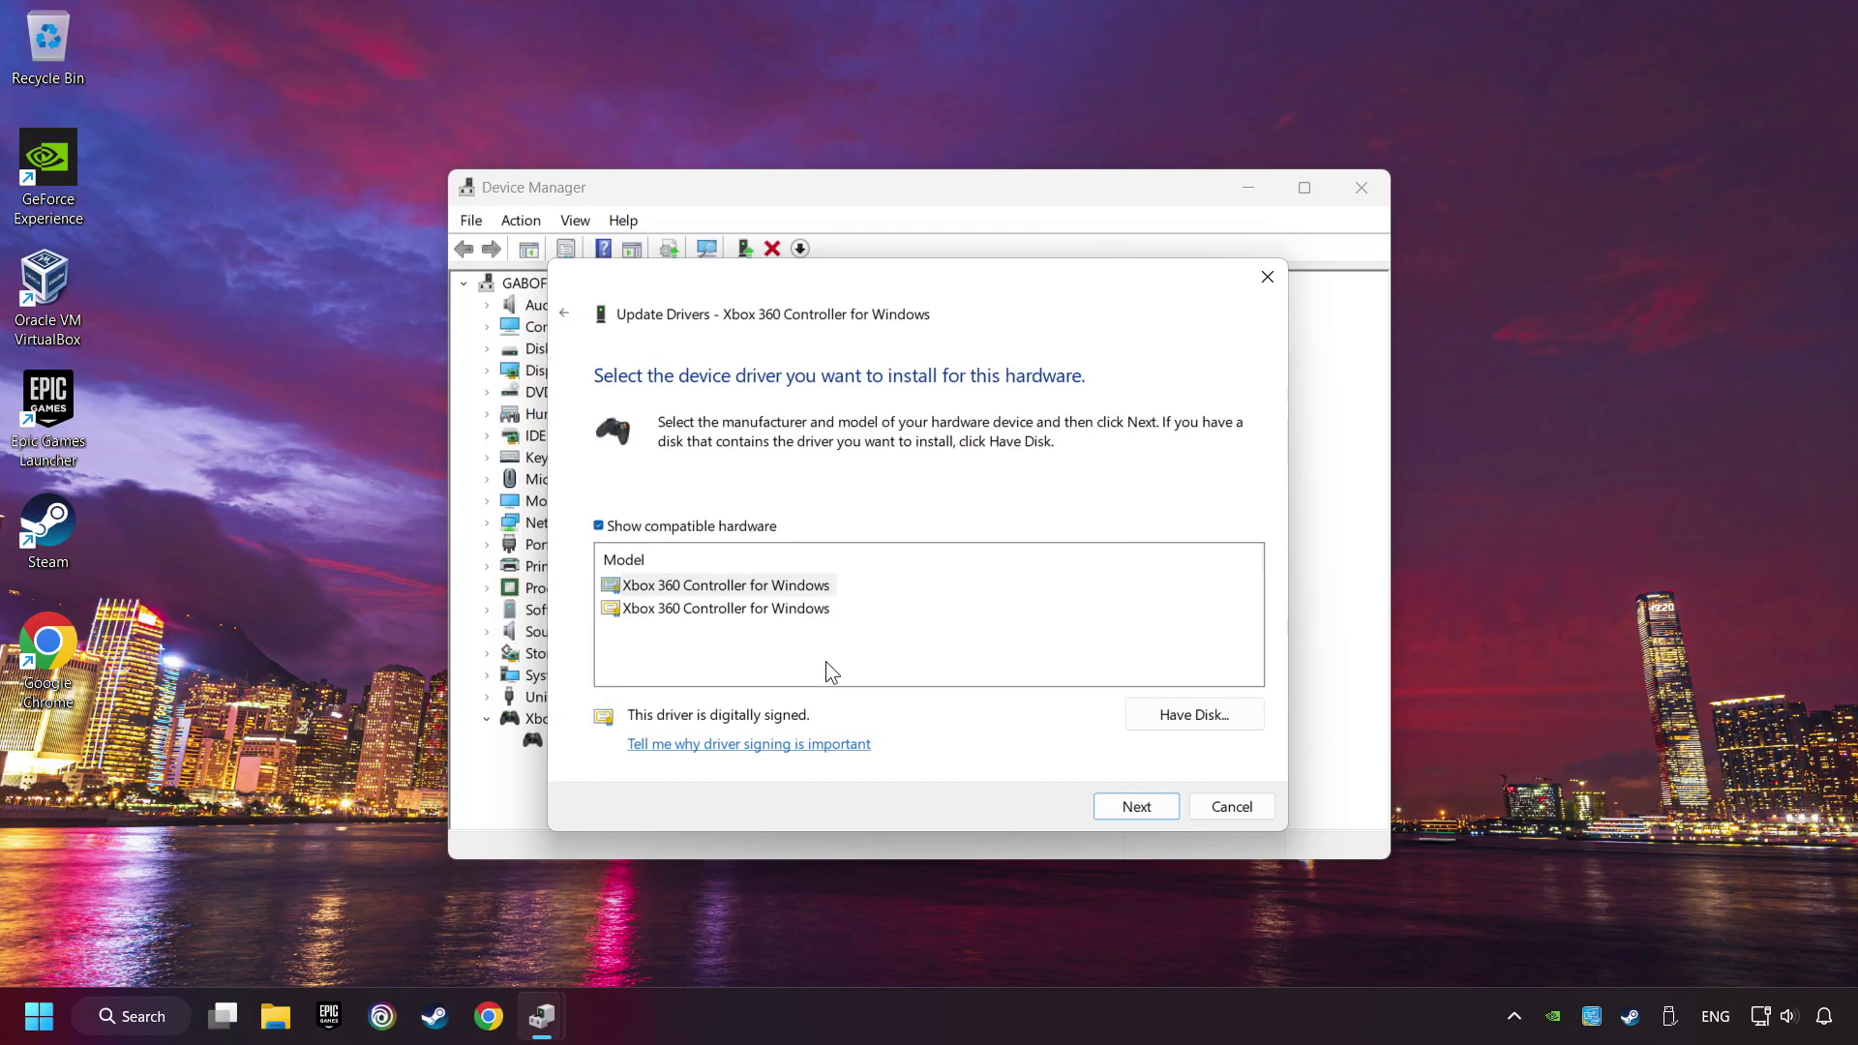
pyautogui.click(679, 587)
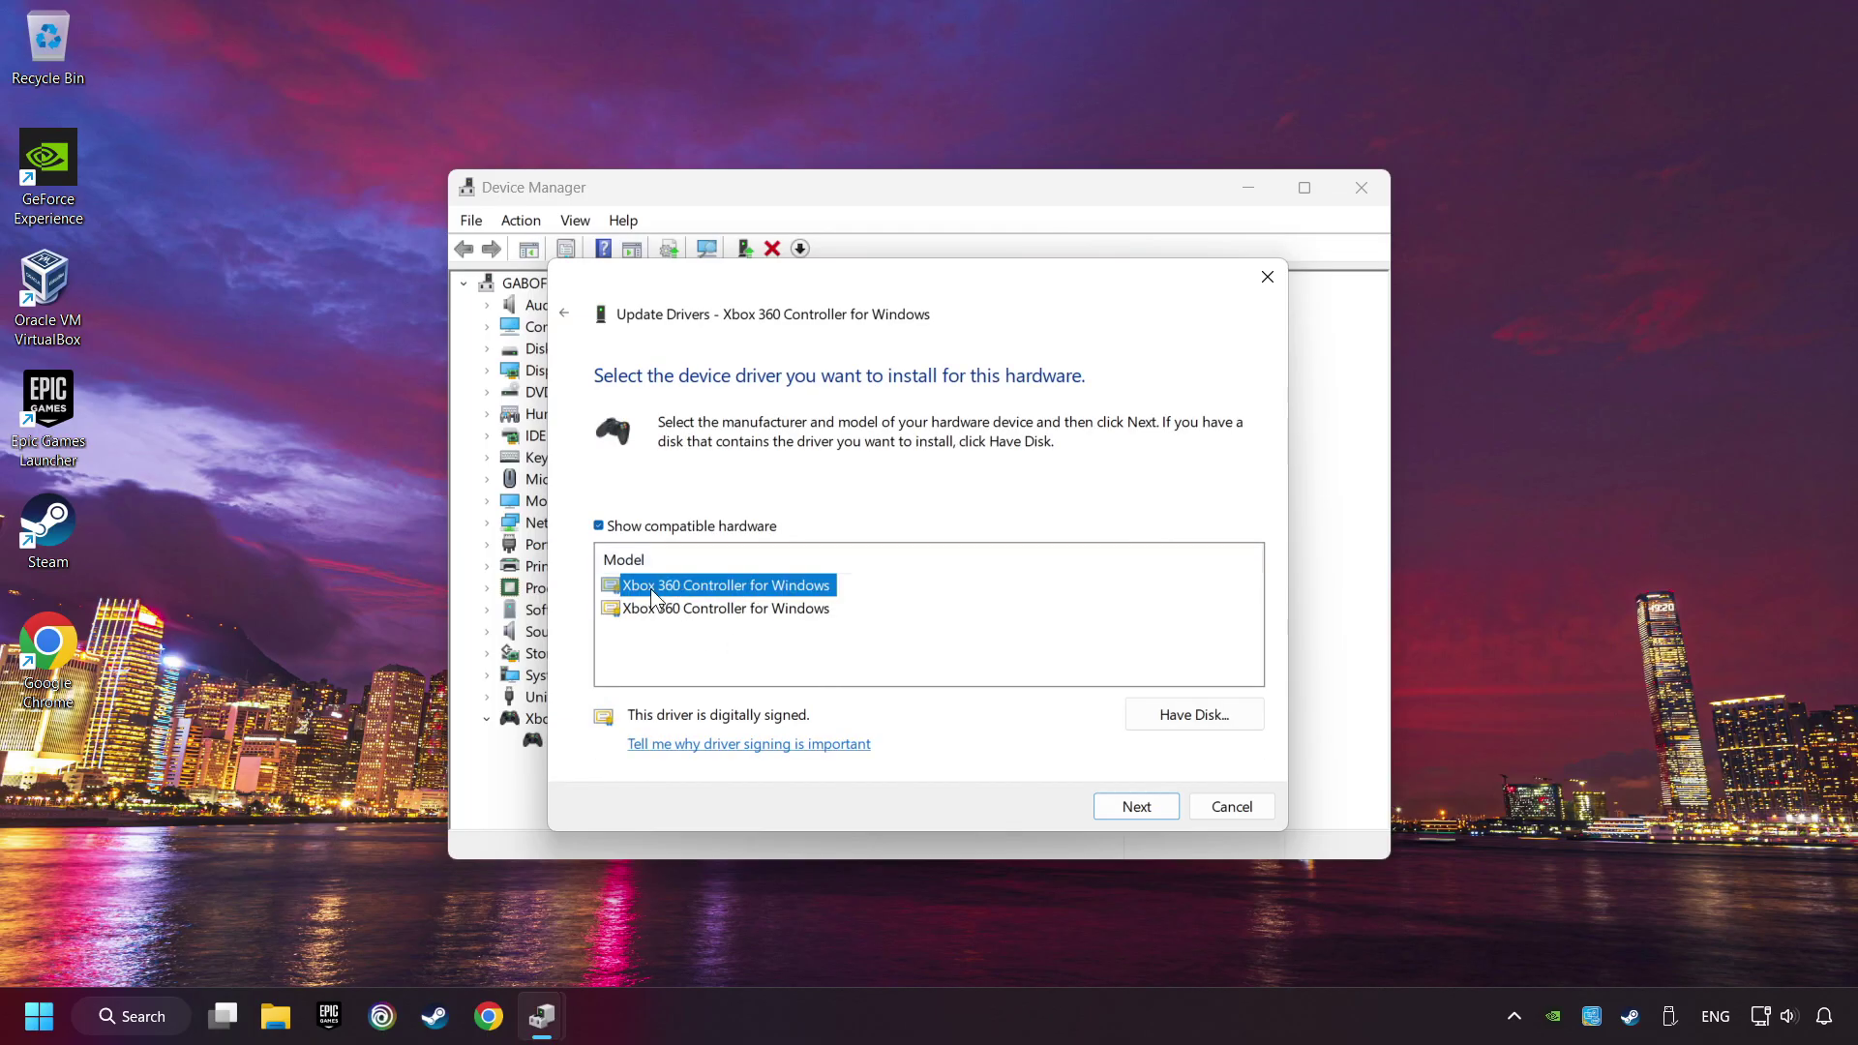
pyautogui.click(1135, 809)
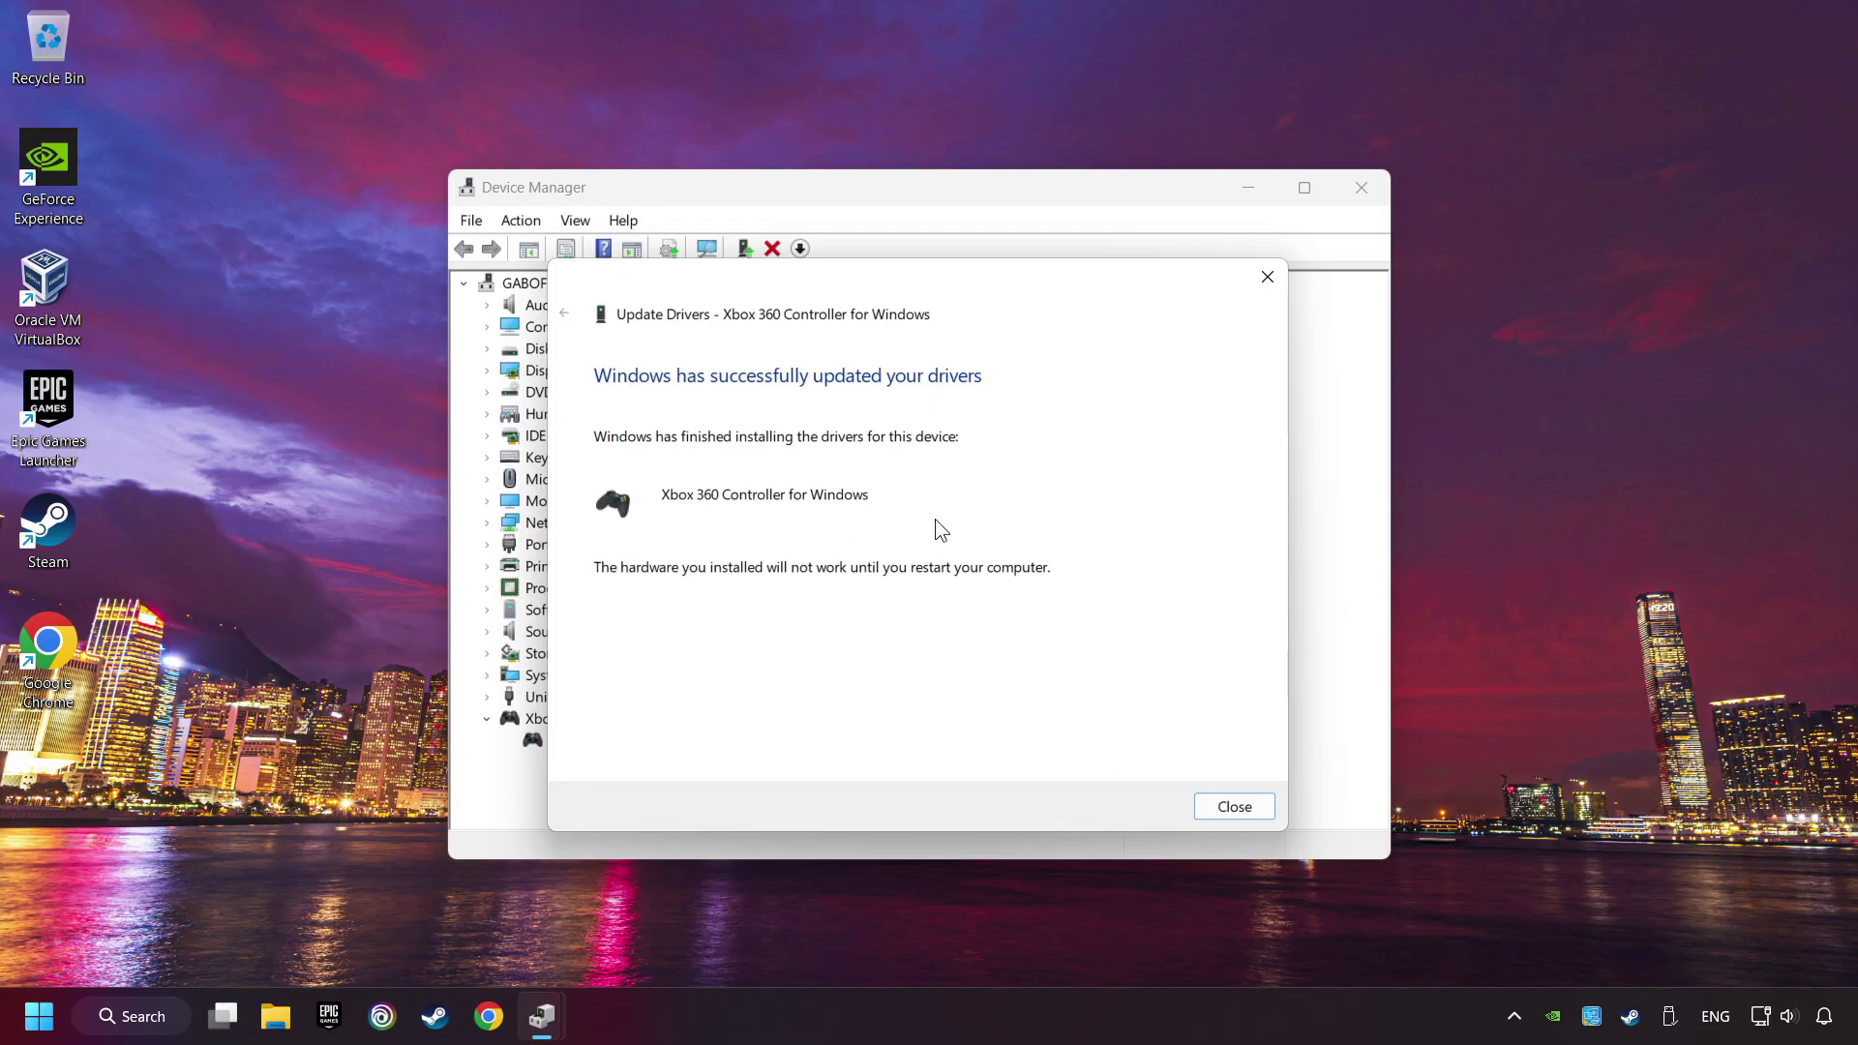
pyautogui.click(1236, 808)
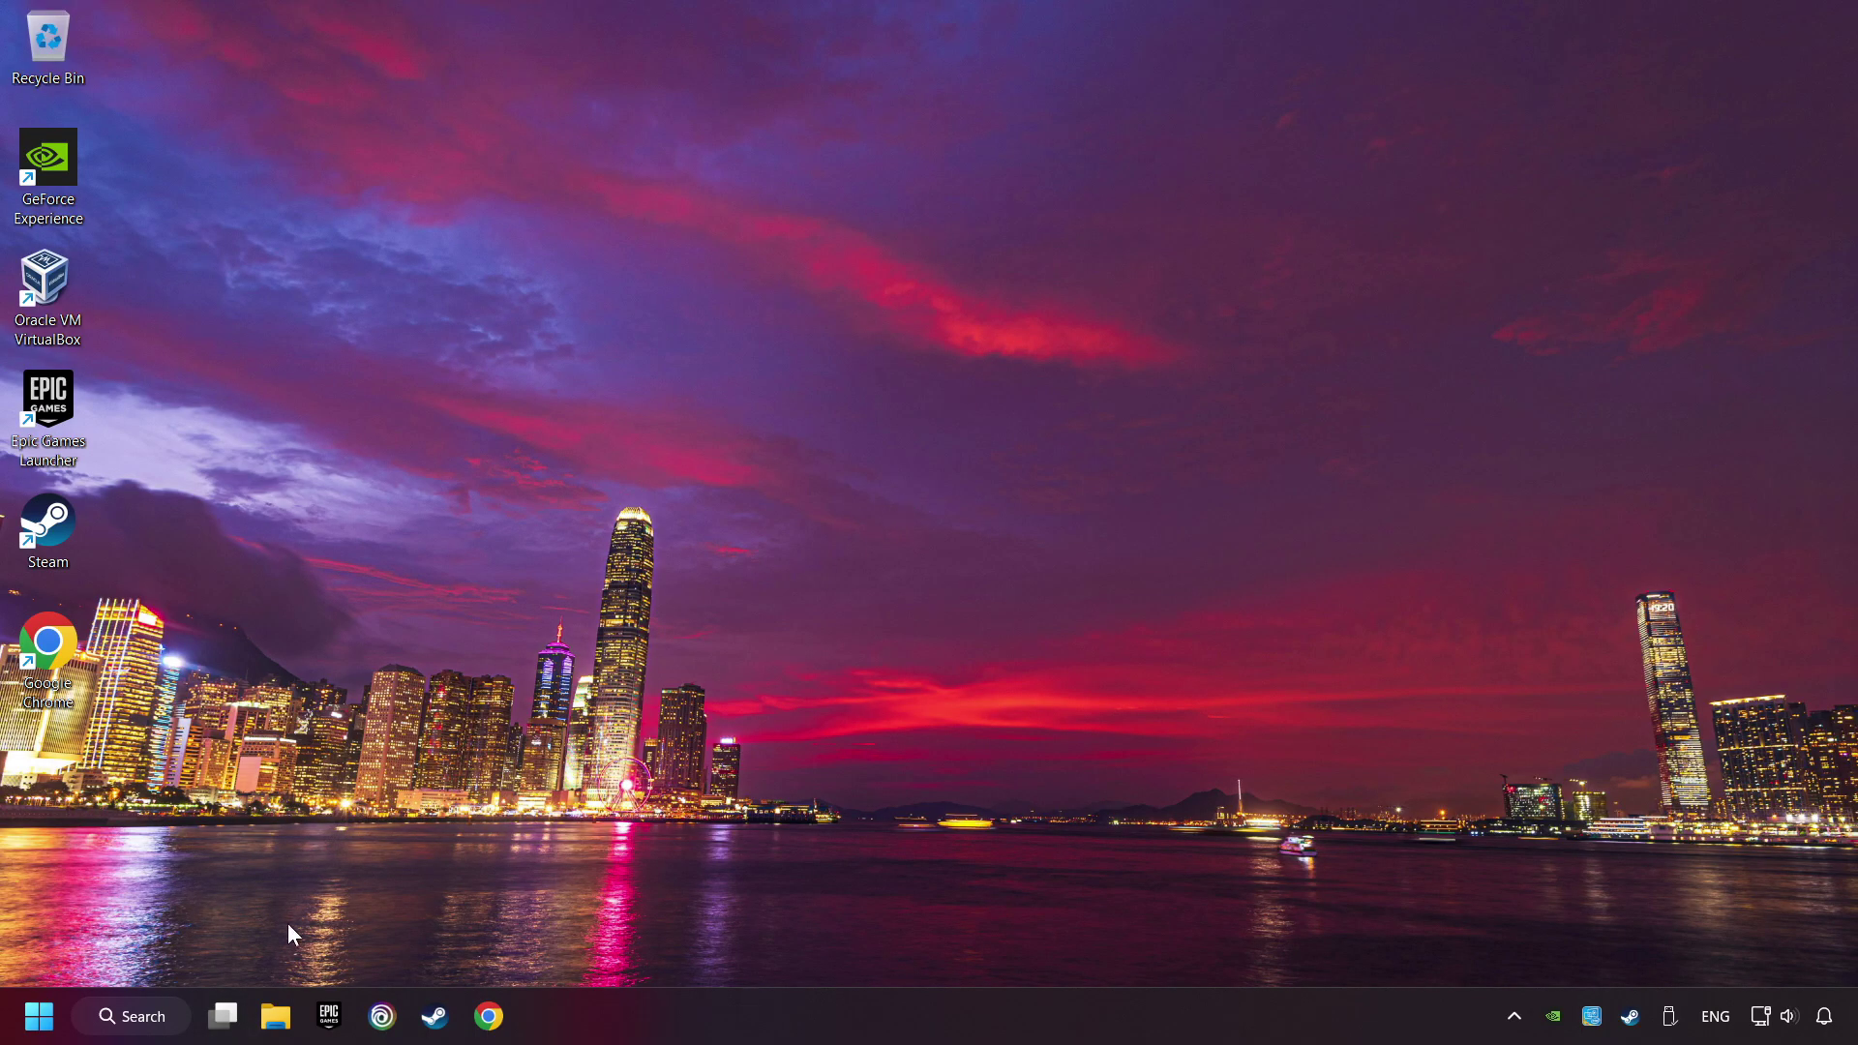
# Reopen Device Manager from search and expand Universal Serial Bus controllers
pyautogui.click(142, 1016)
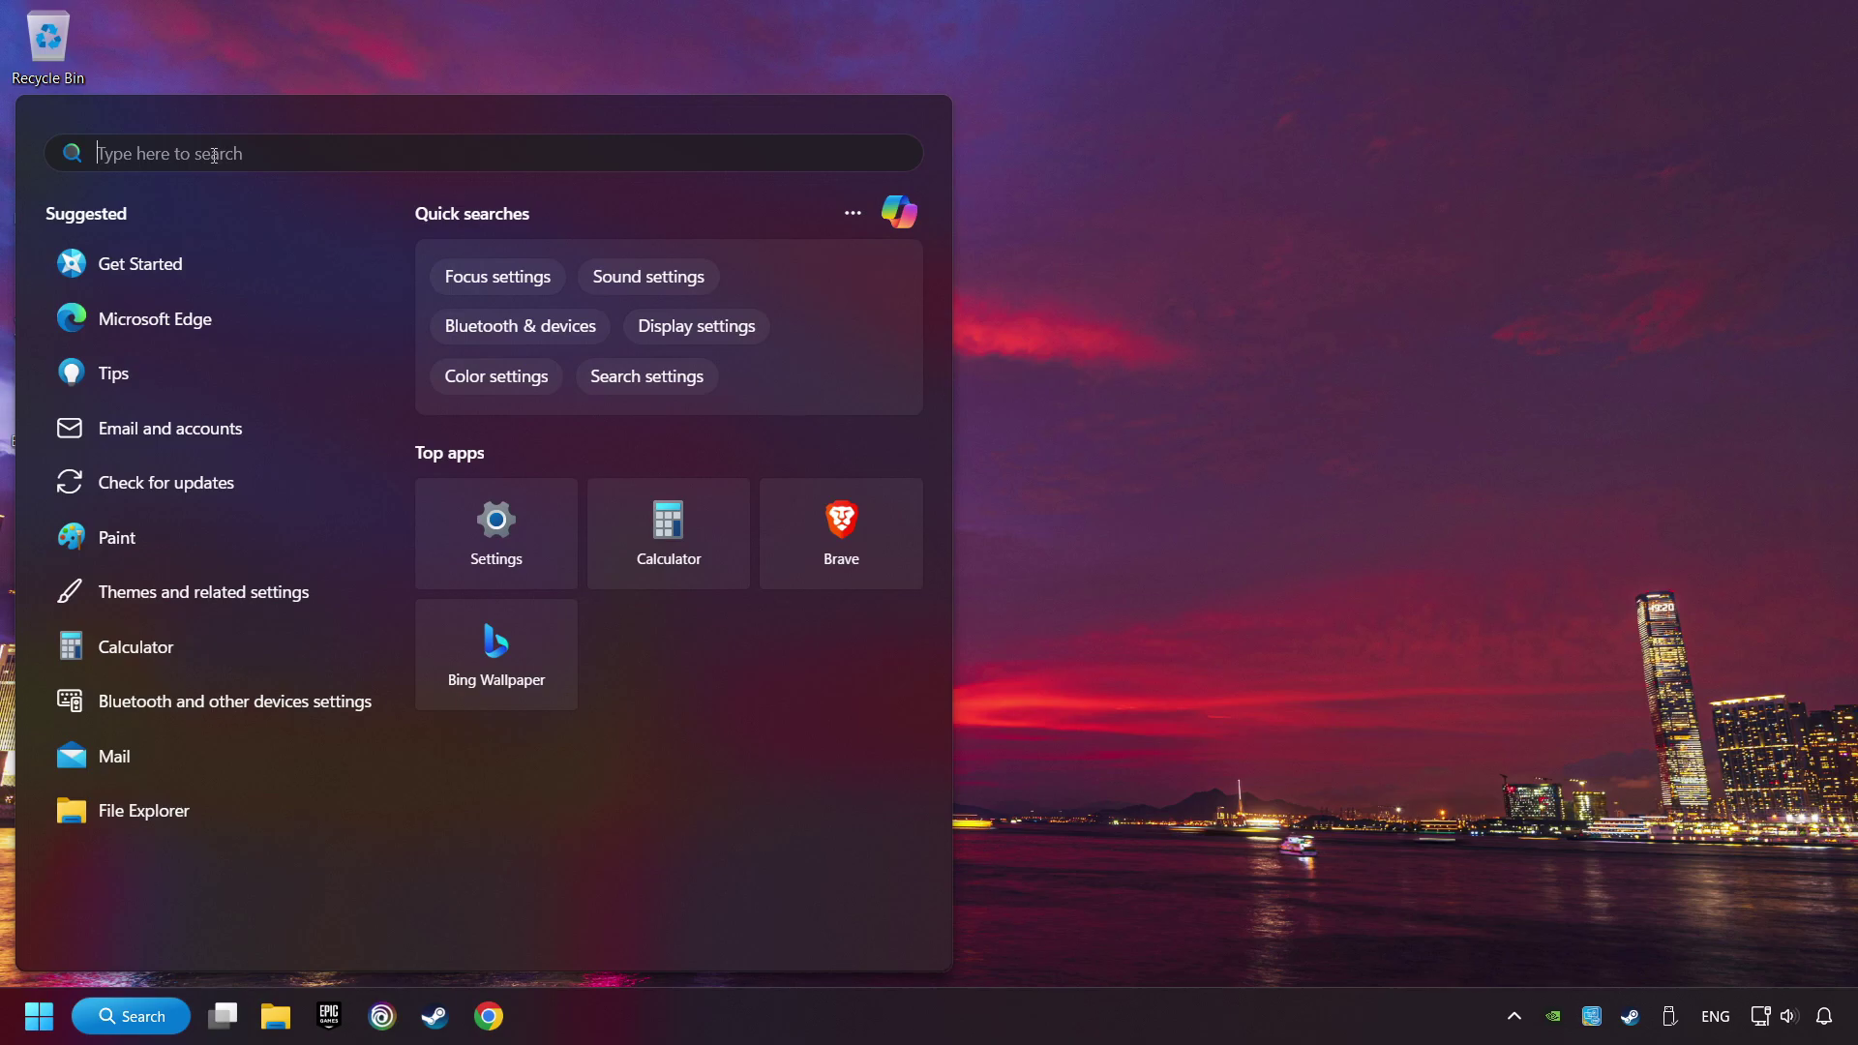
pyautogui.write('device manage')
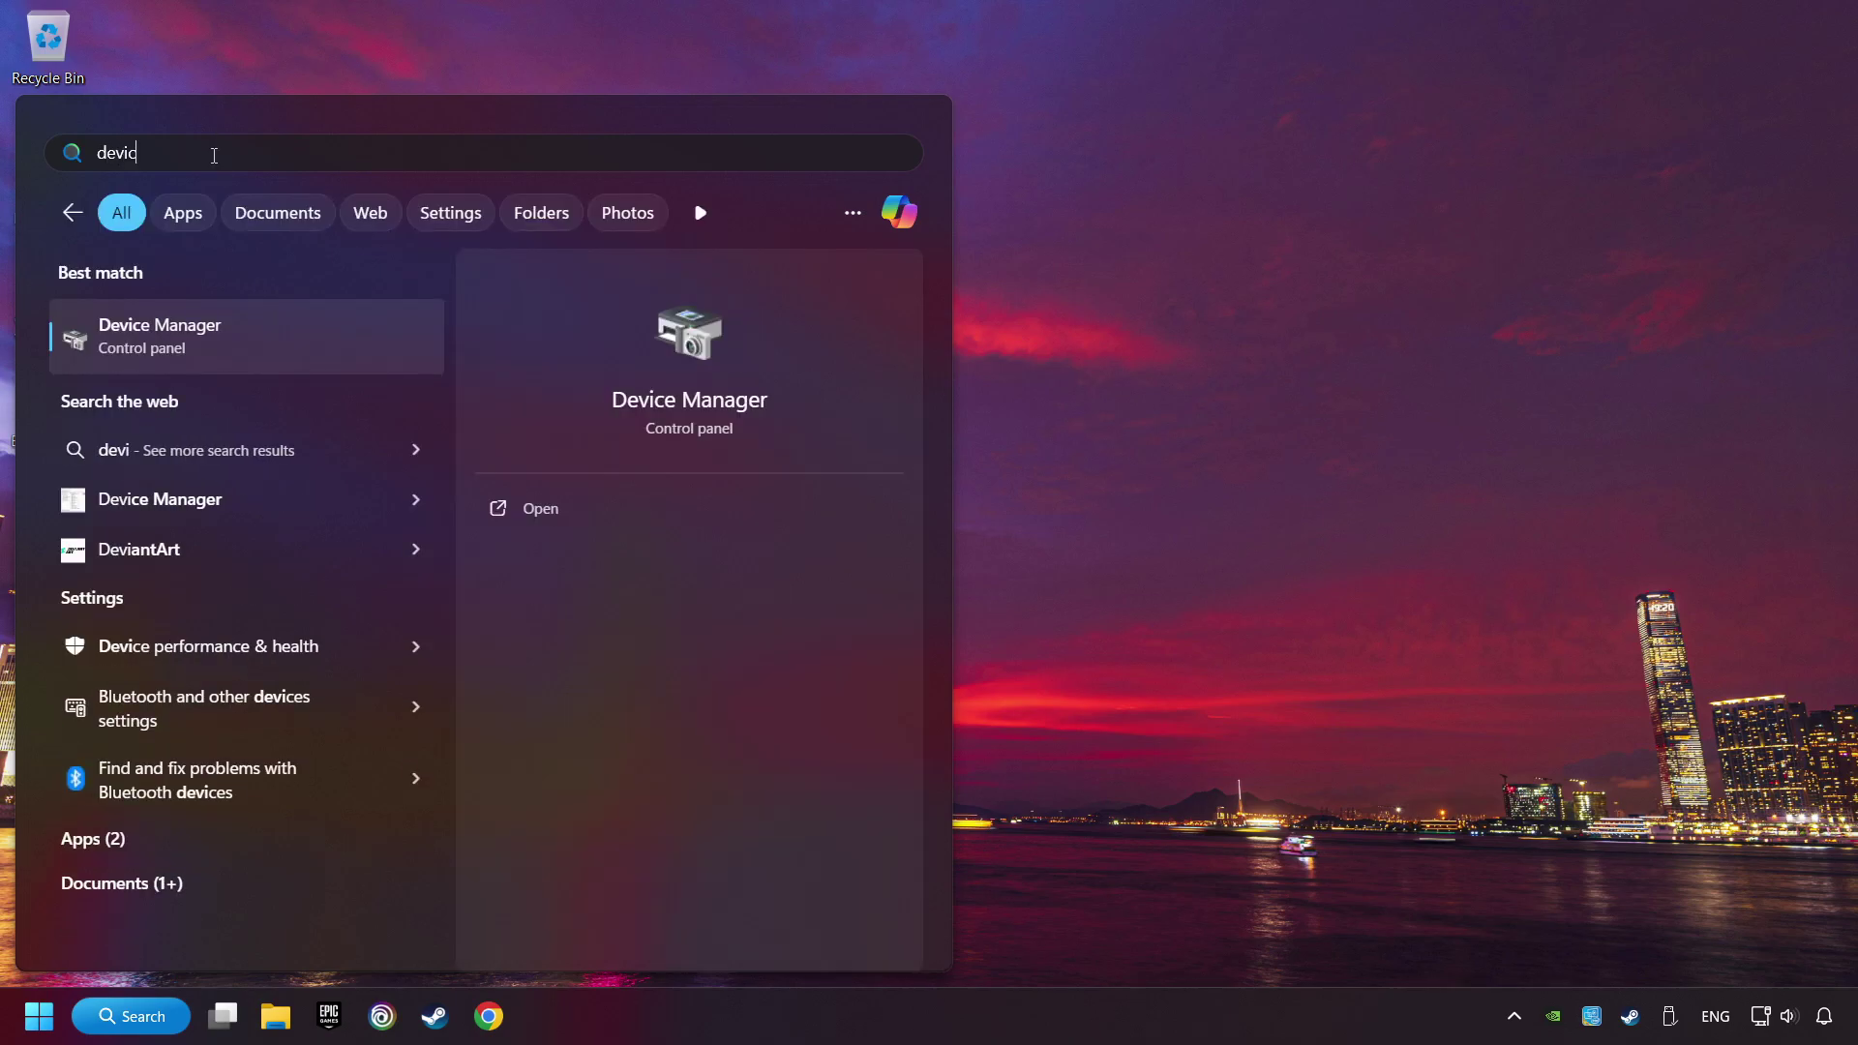
pyautogui.write('r')
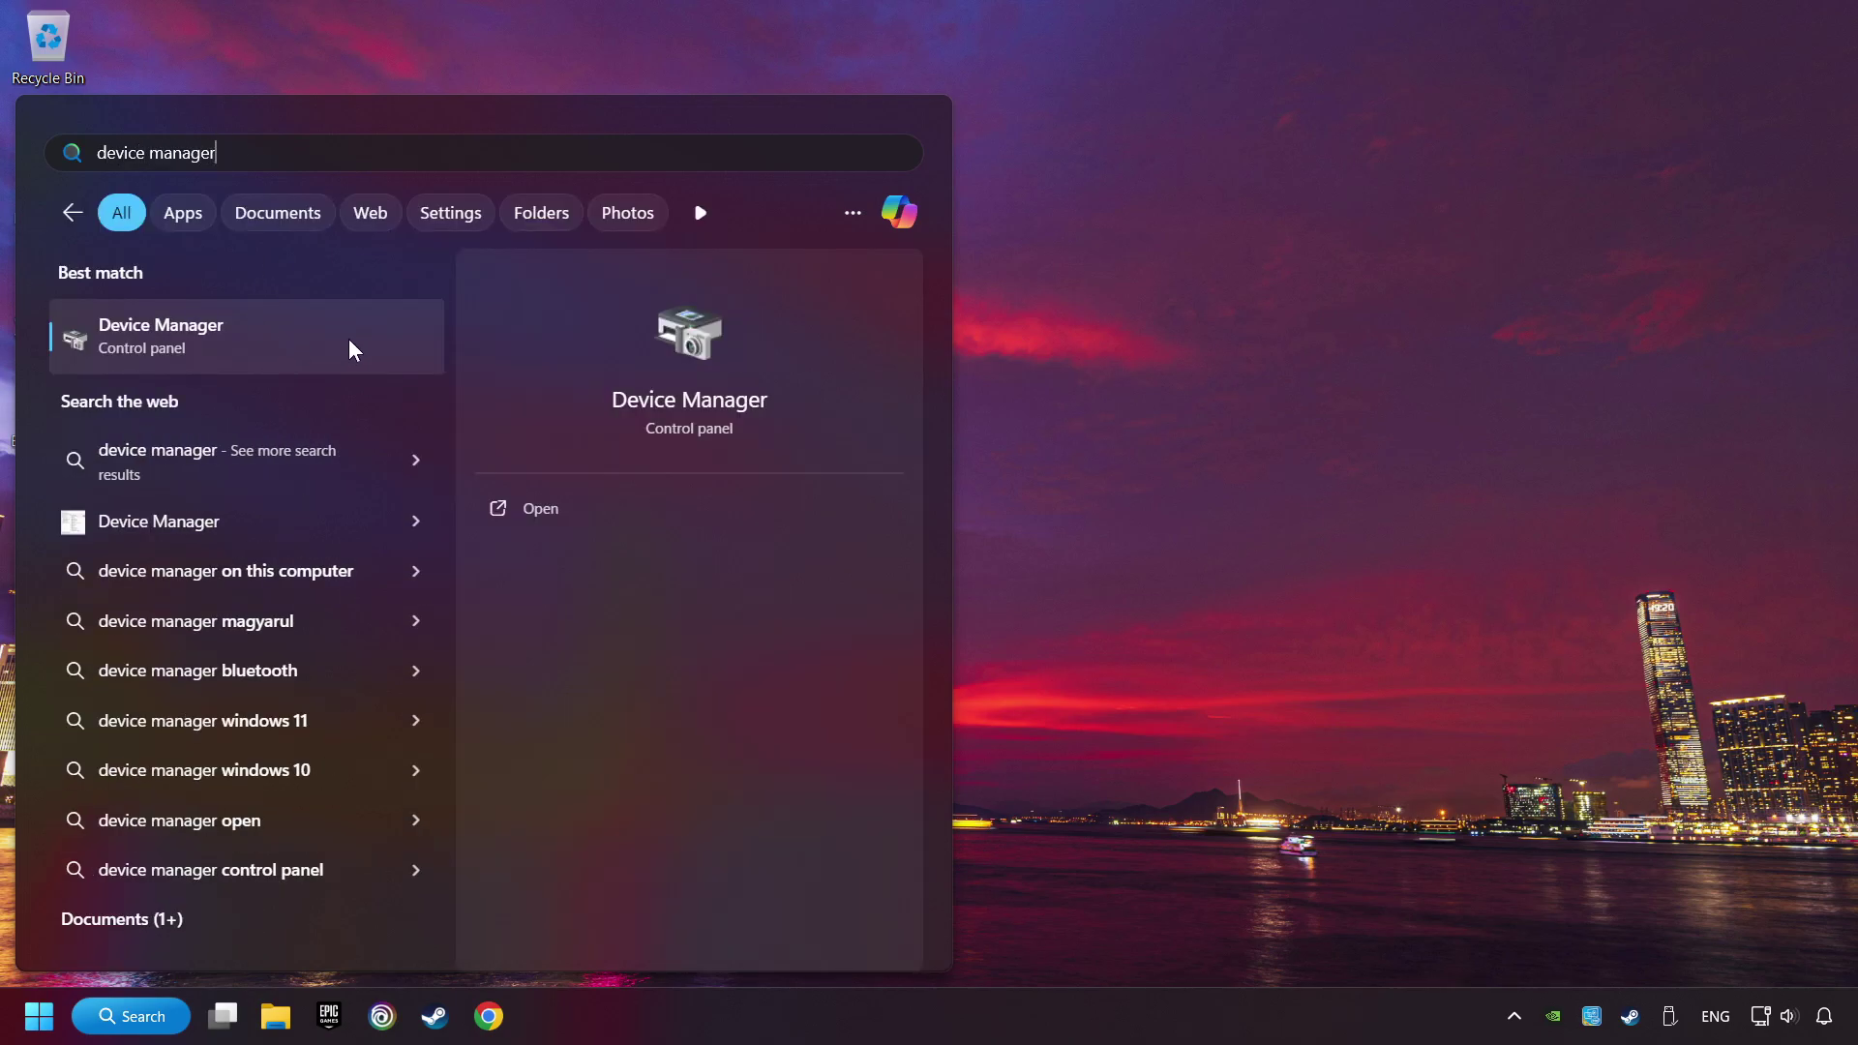
pyautogui.click(348, 339)
pyautogui.moveTo(458, 69); pyautogui.dragTo(777, 196)
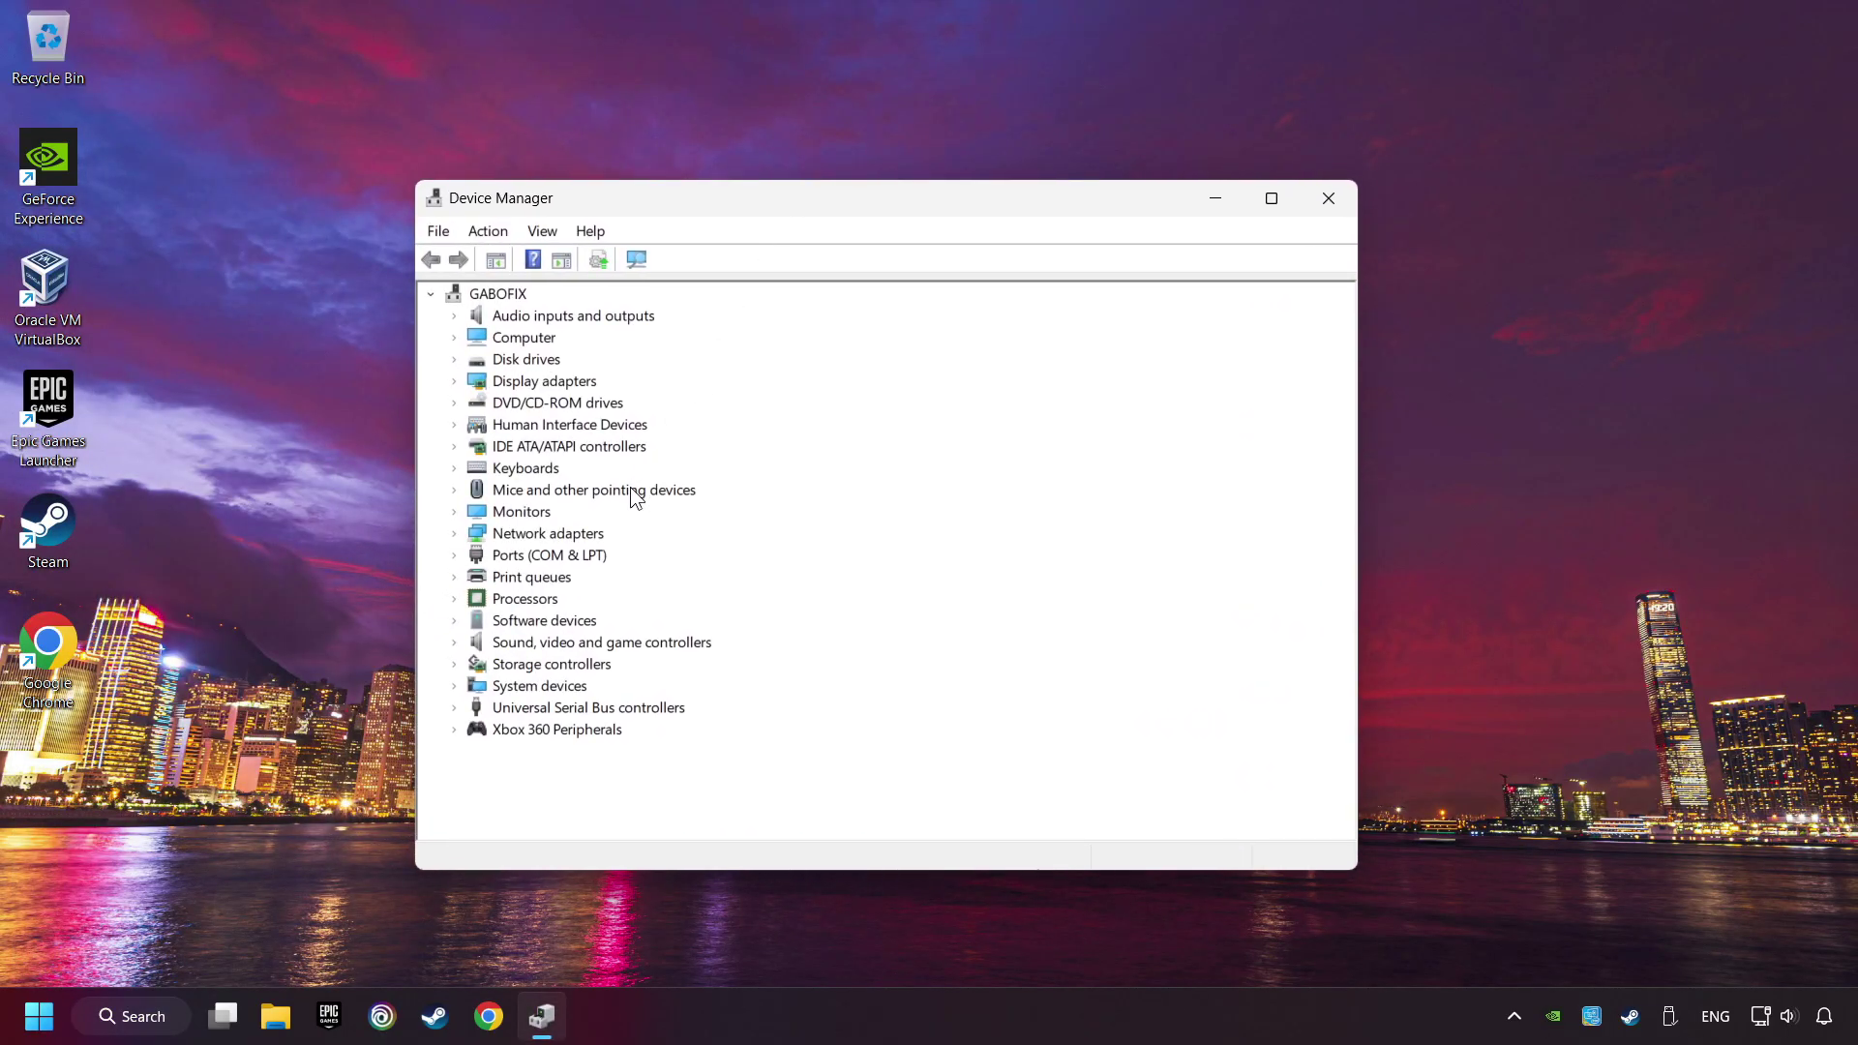
pyautogui.click(581, 707)
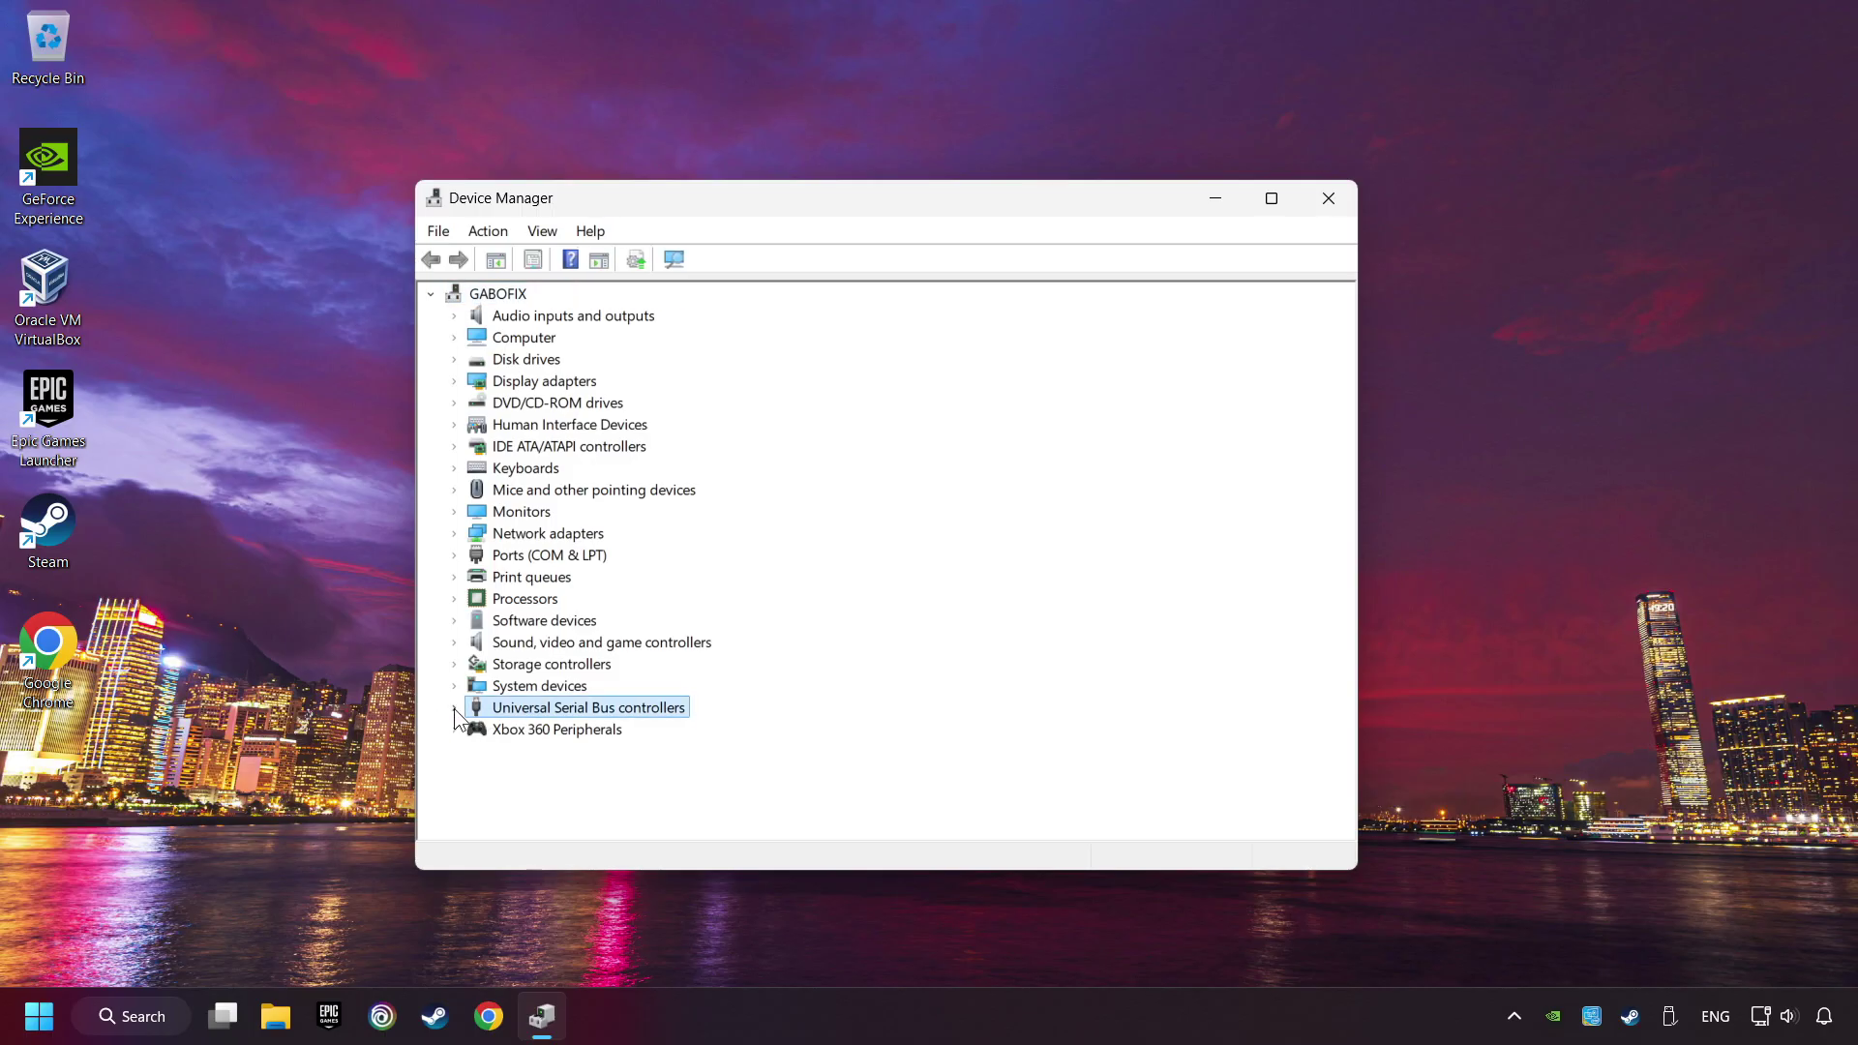
pyautogui.click(454, 708)
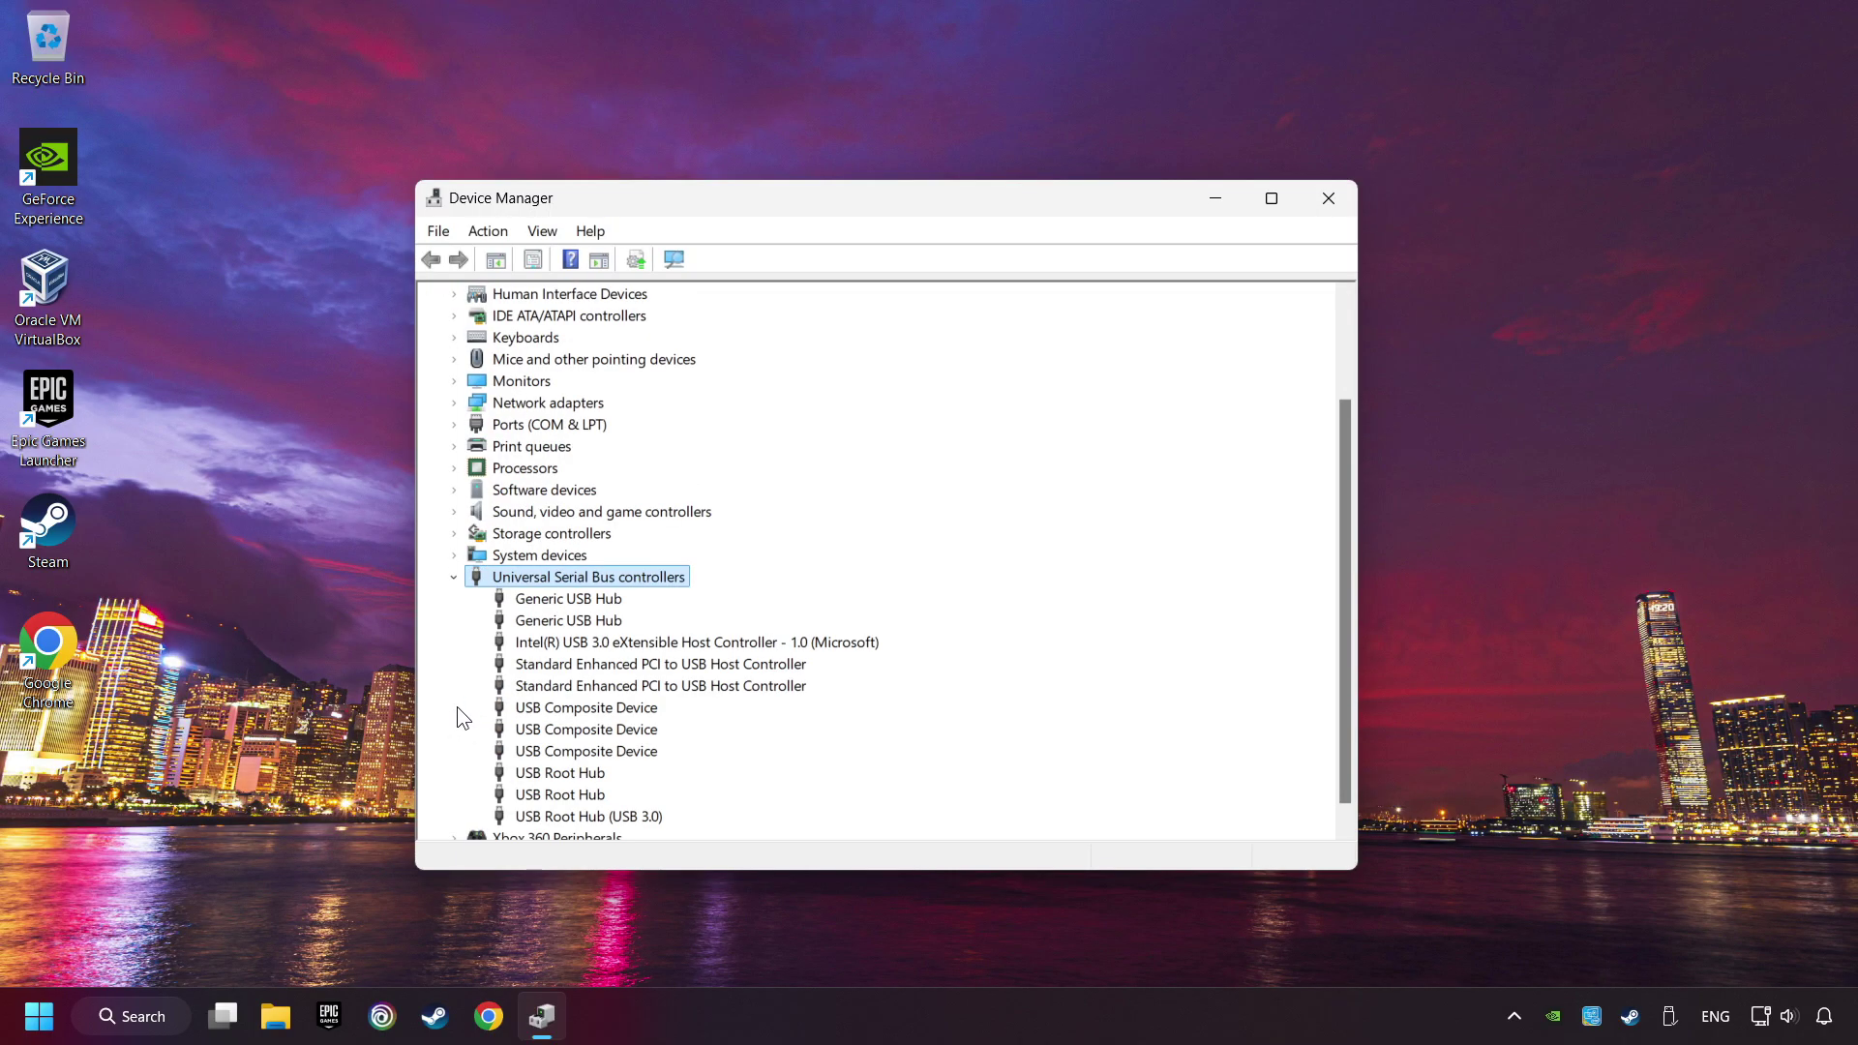
# Review the Generic USB Hub's Power Management properties, confirm with OK, and close Device Manager
pyautogui.rightClick(537, 601)
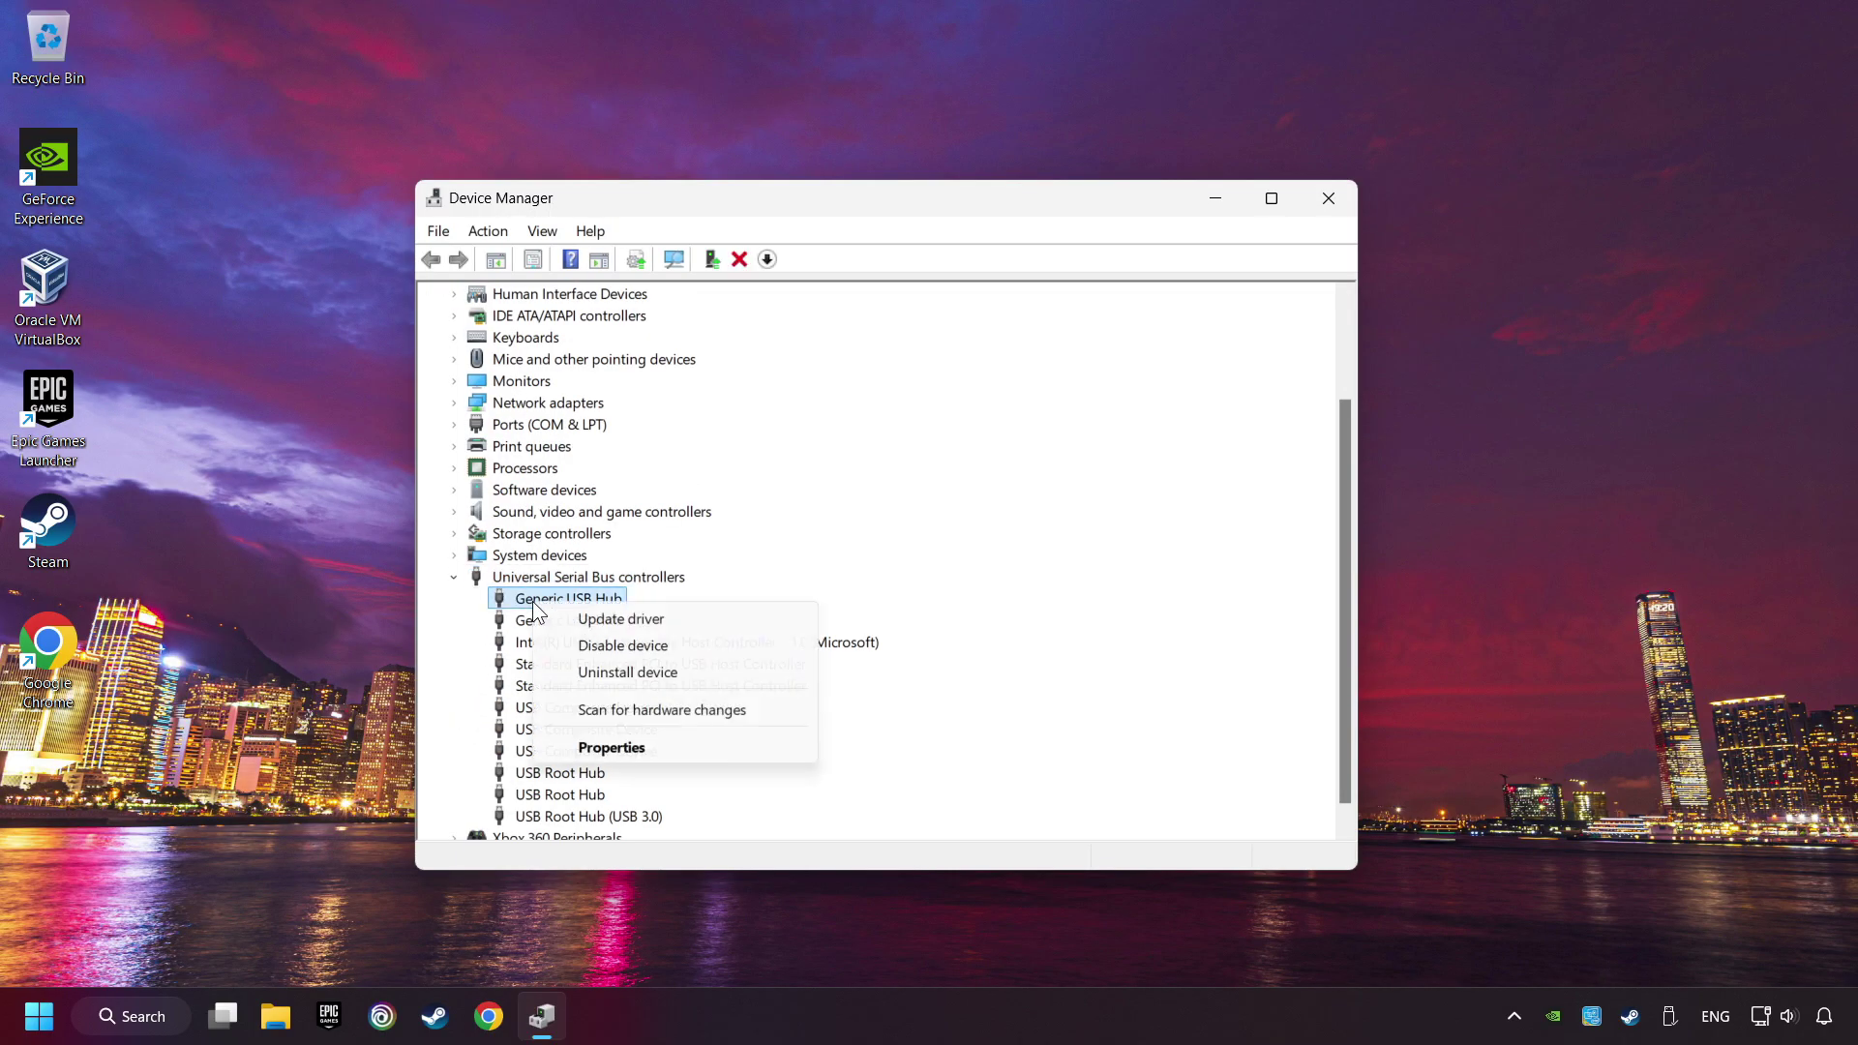
pyautogui.click(677, 743)
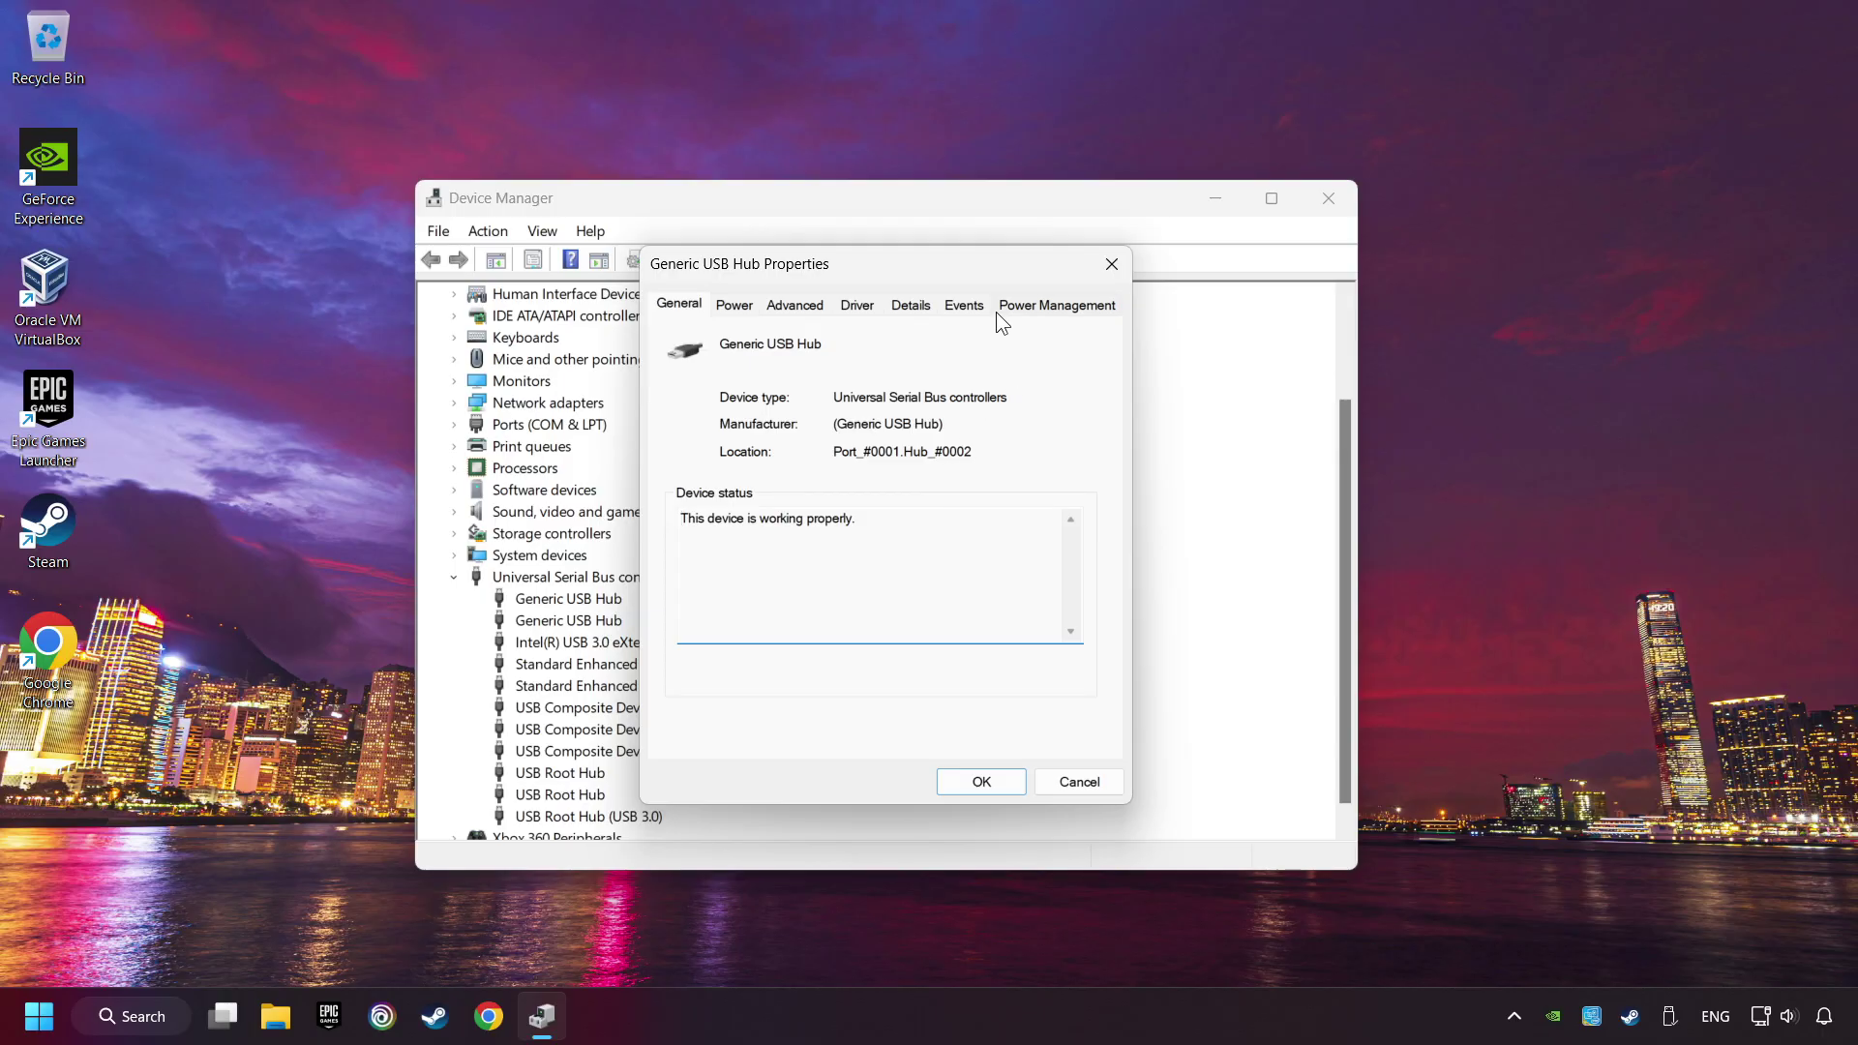
pyautogui.click(1057, 308)
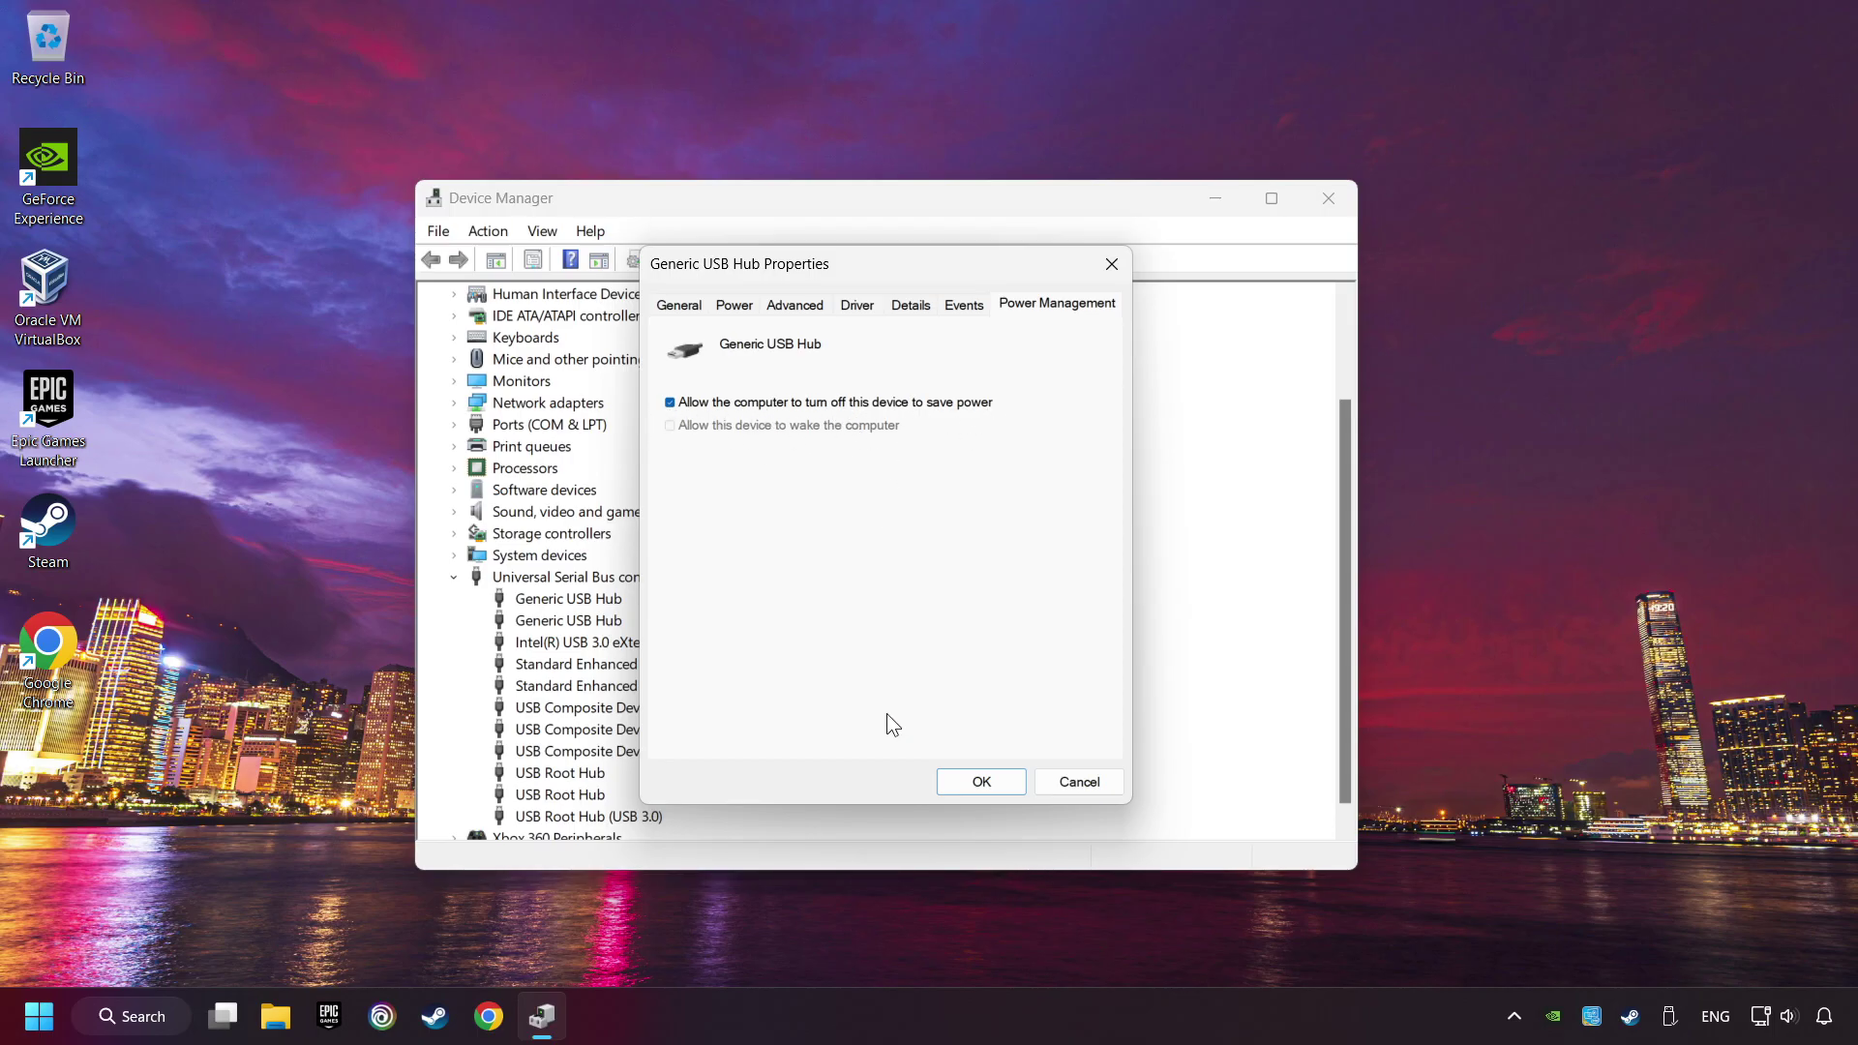
pyautogui.click(979, 783)
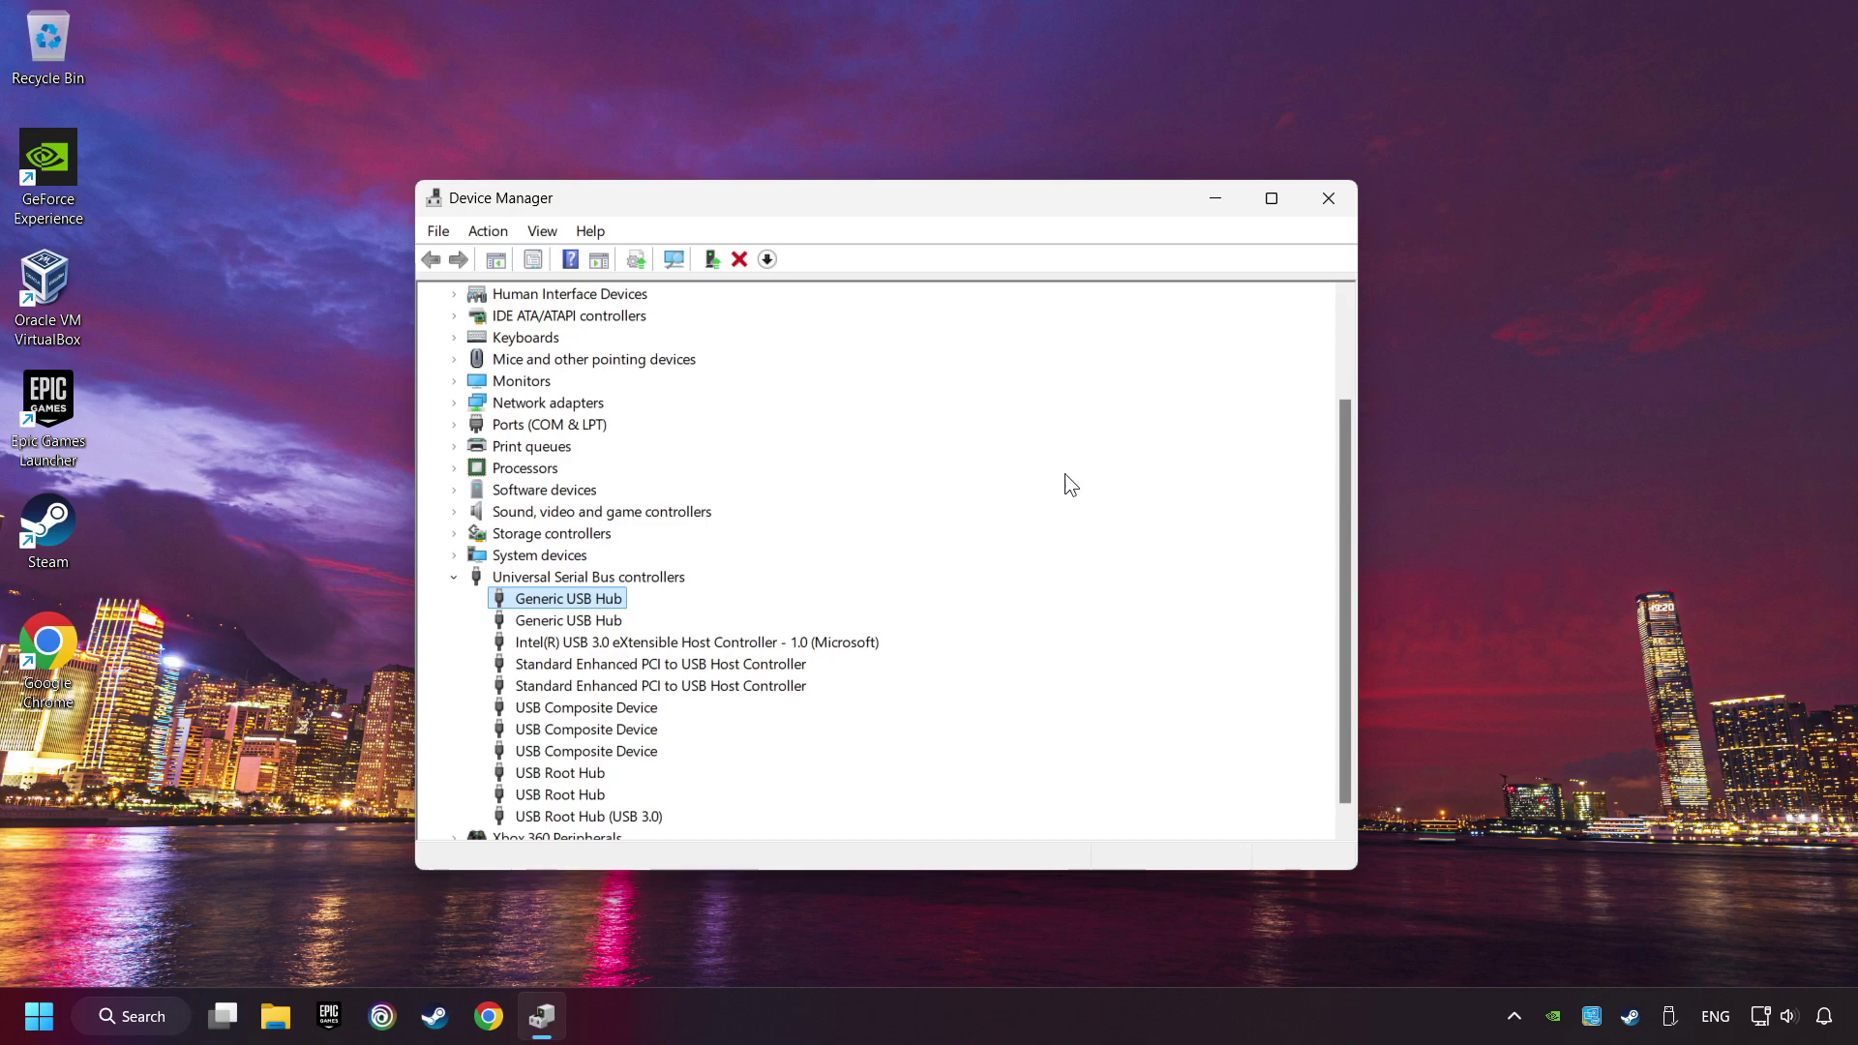
pyautogui.click(1328, 199)
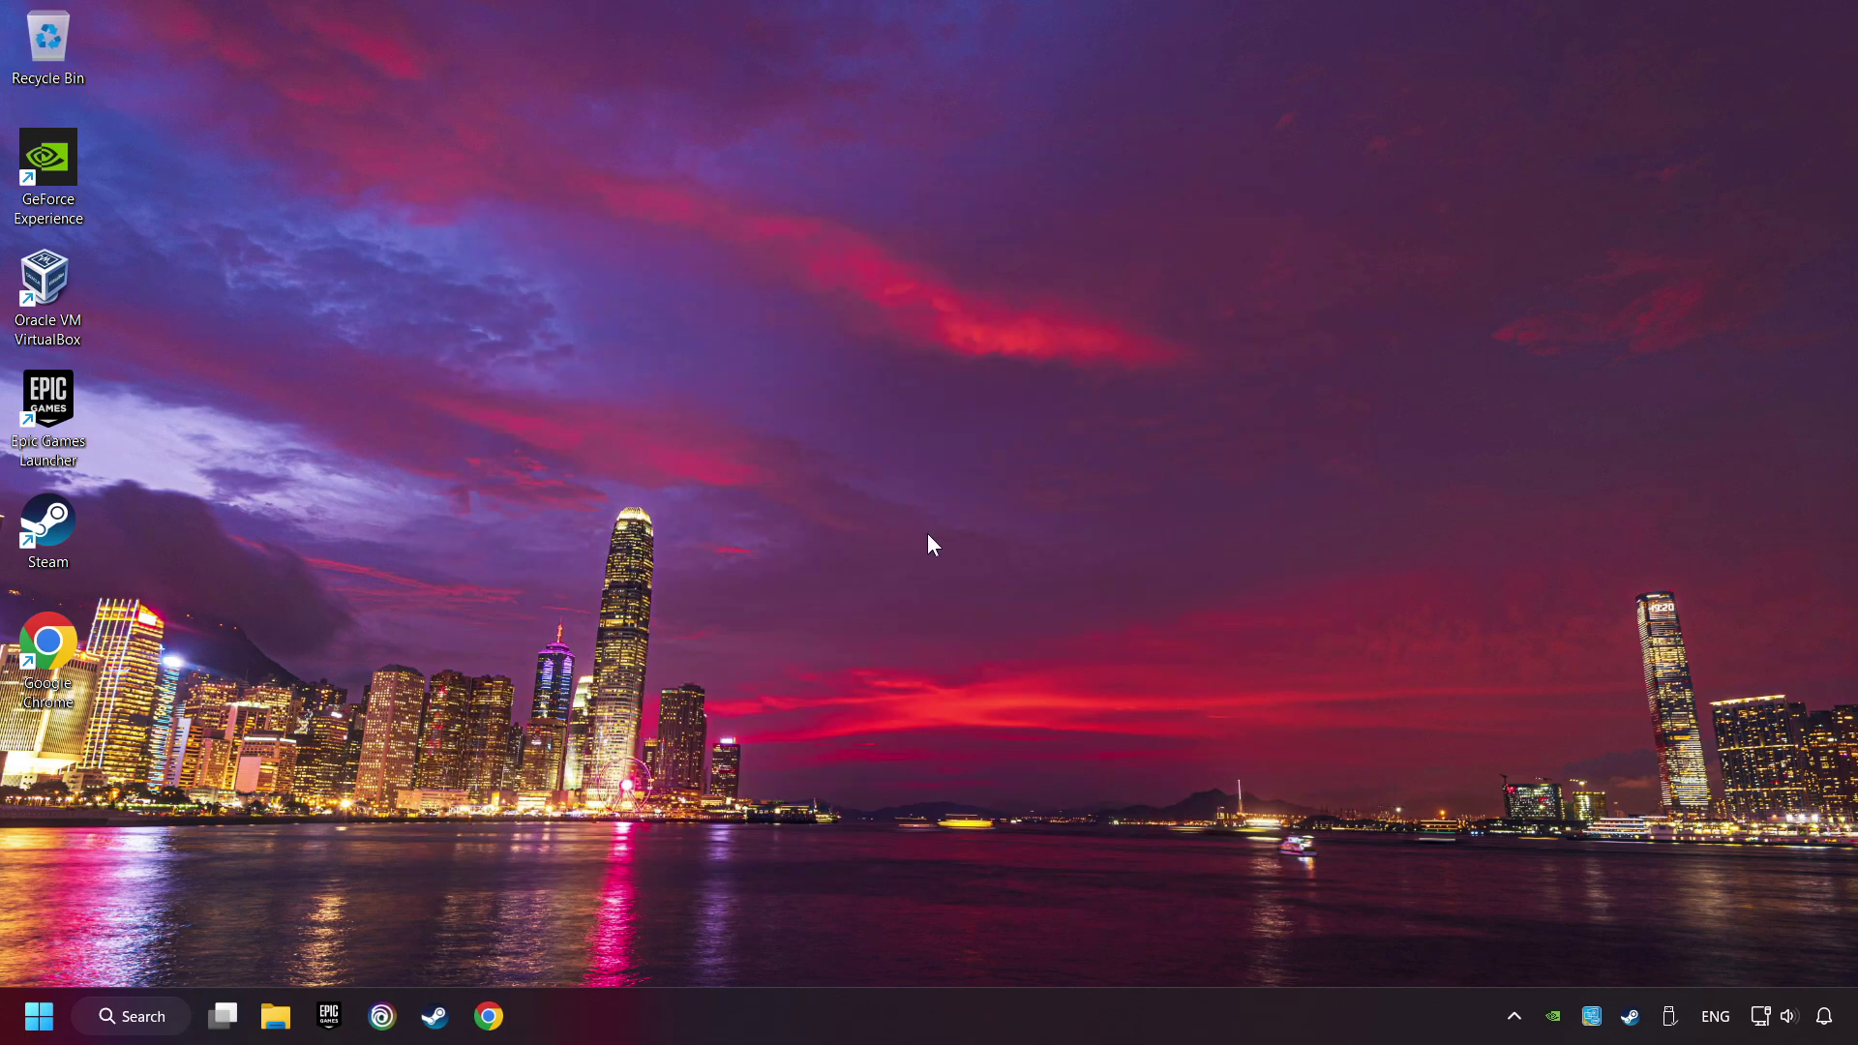
# Open Set up USB game controllers and bring up the Xbox 360 controller's Properties
pyautogui.click(138, 1017)
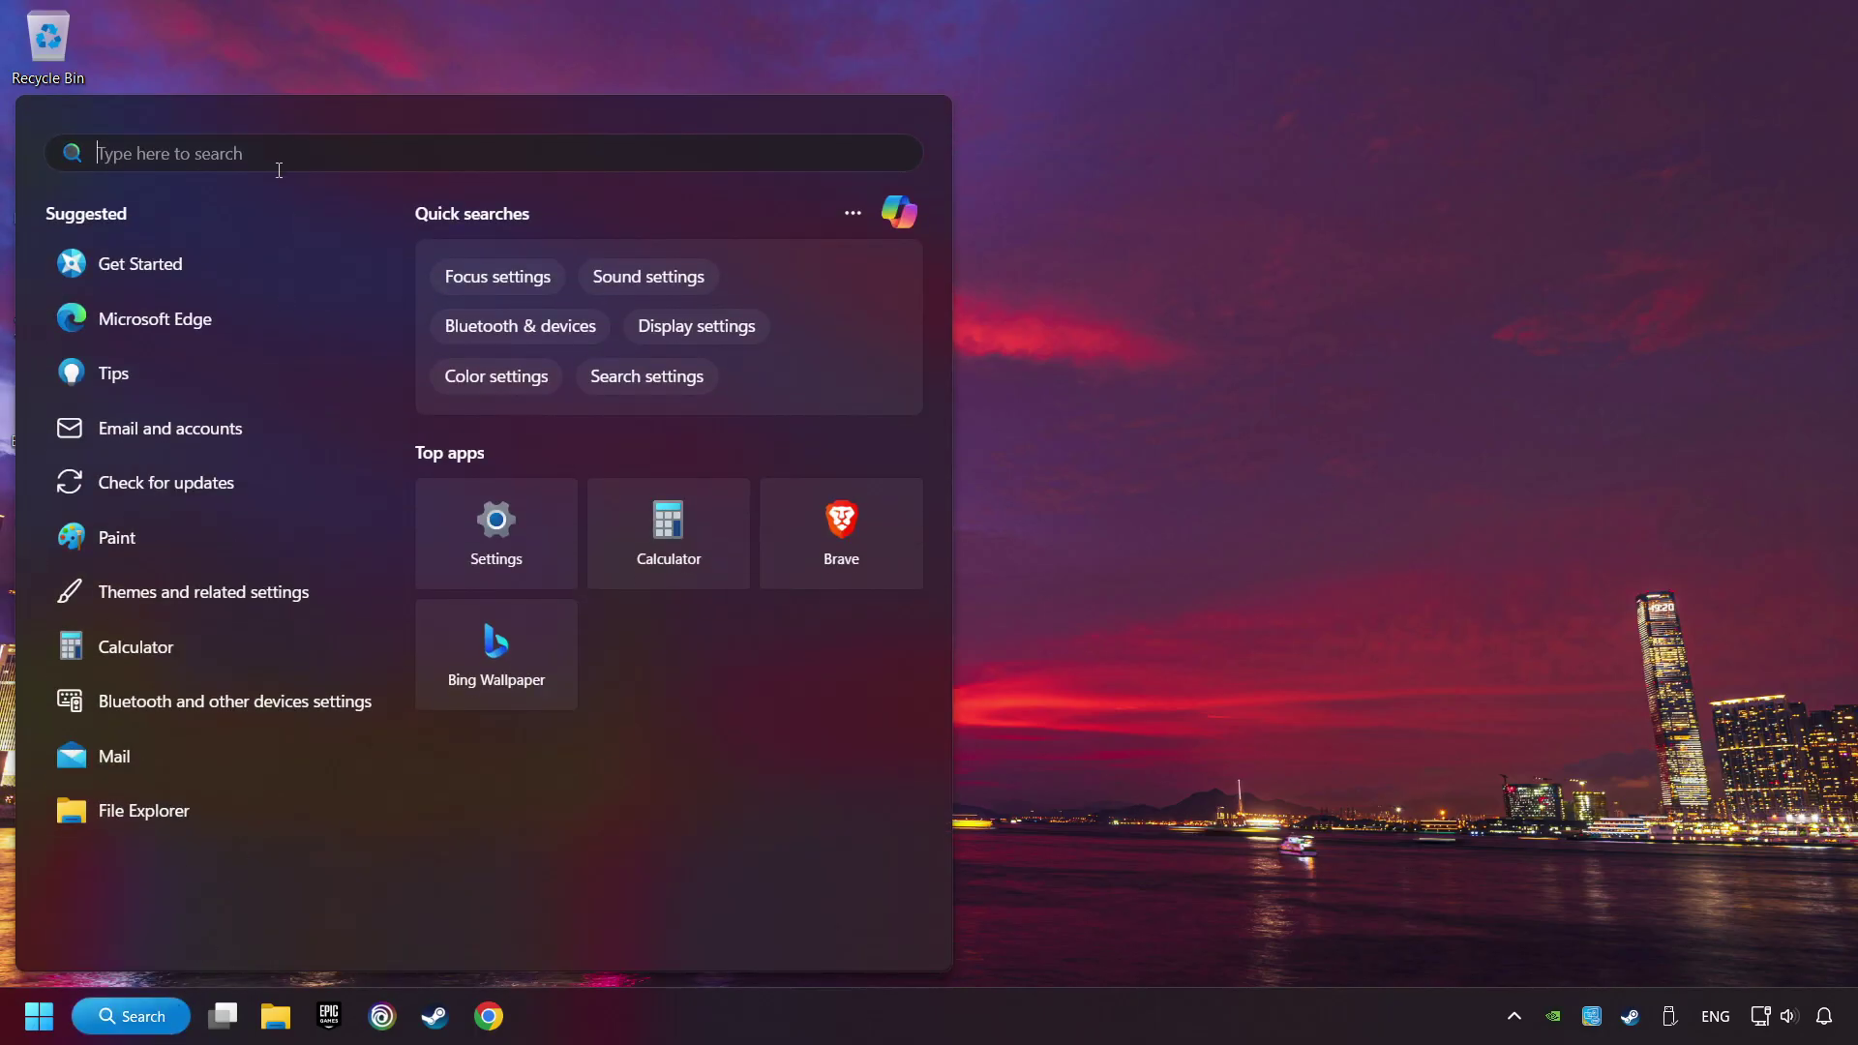
pyautogui.write('controller')
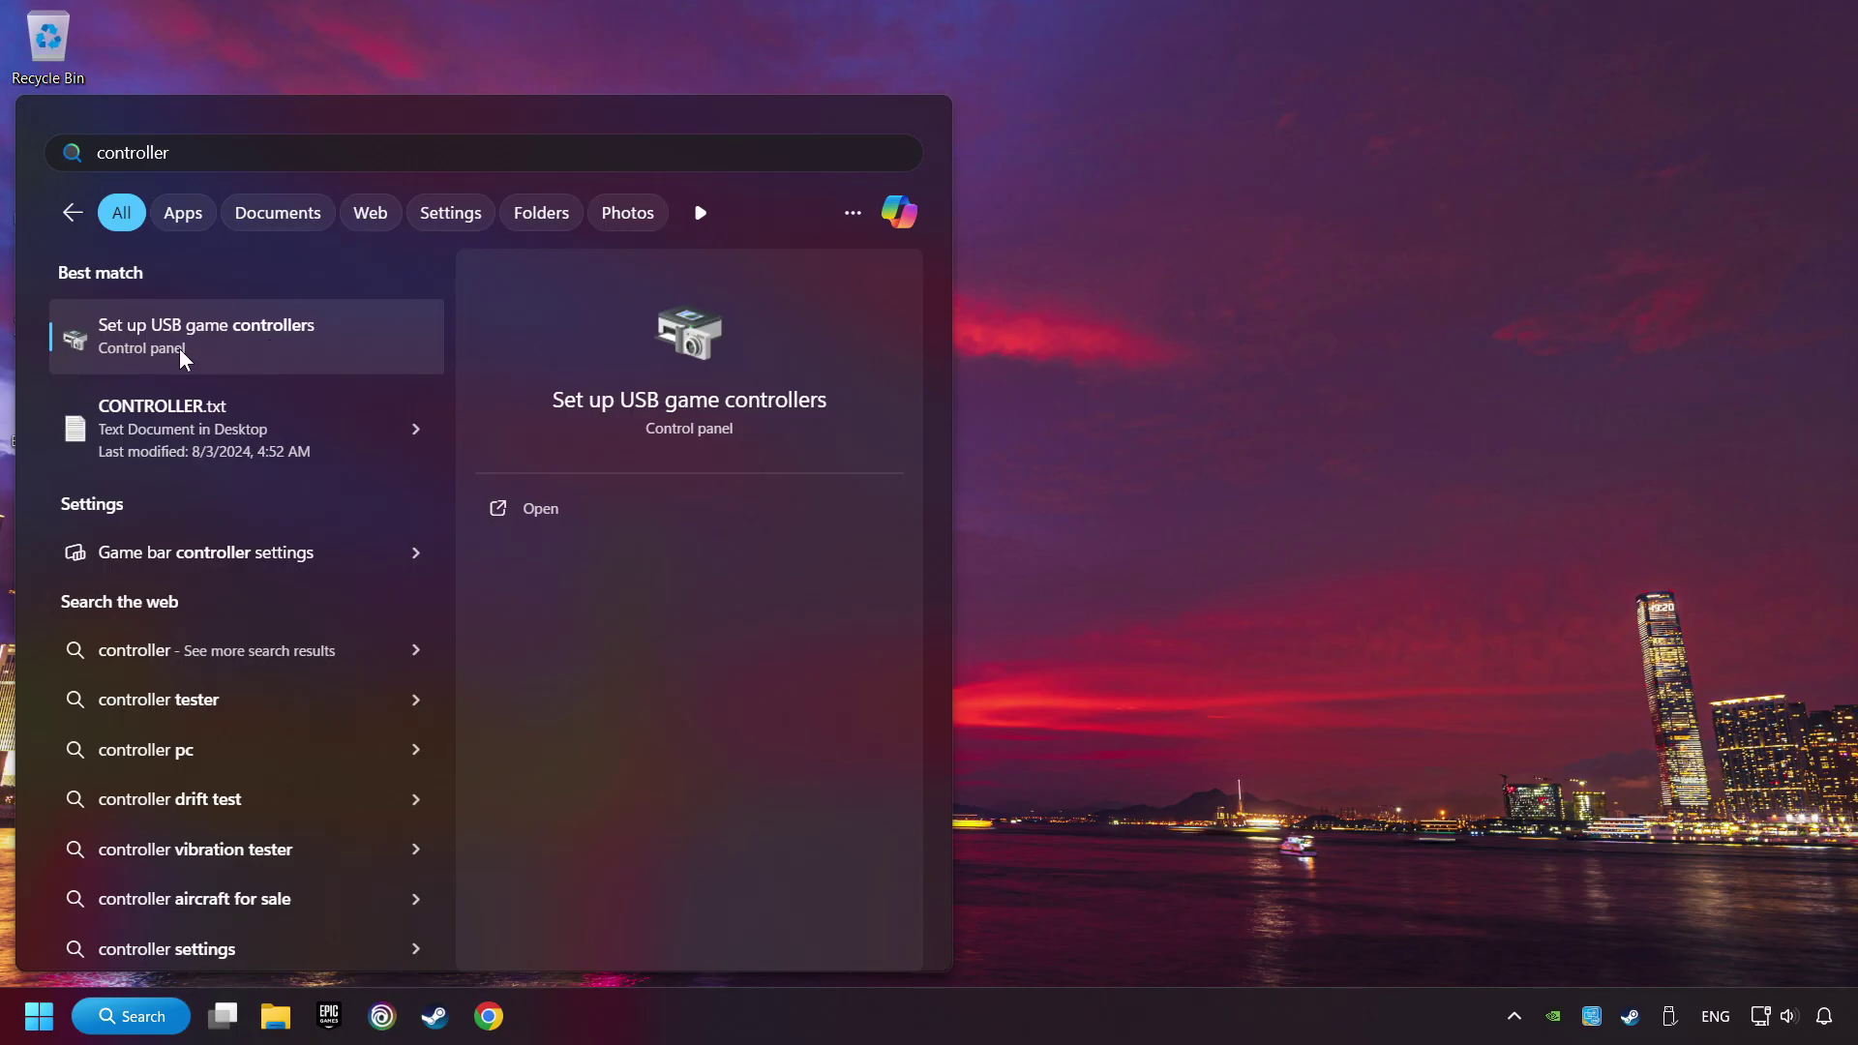
pyautogui.click(339, 339)
pyautogui.moveTo(342, 196); pyautogui.dragTo(853, 311)
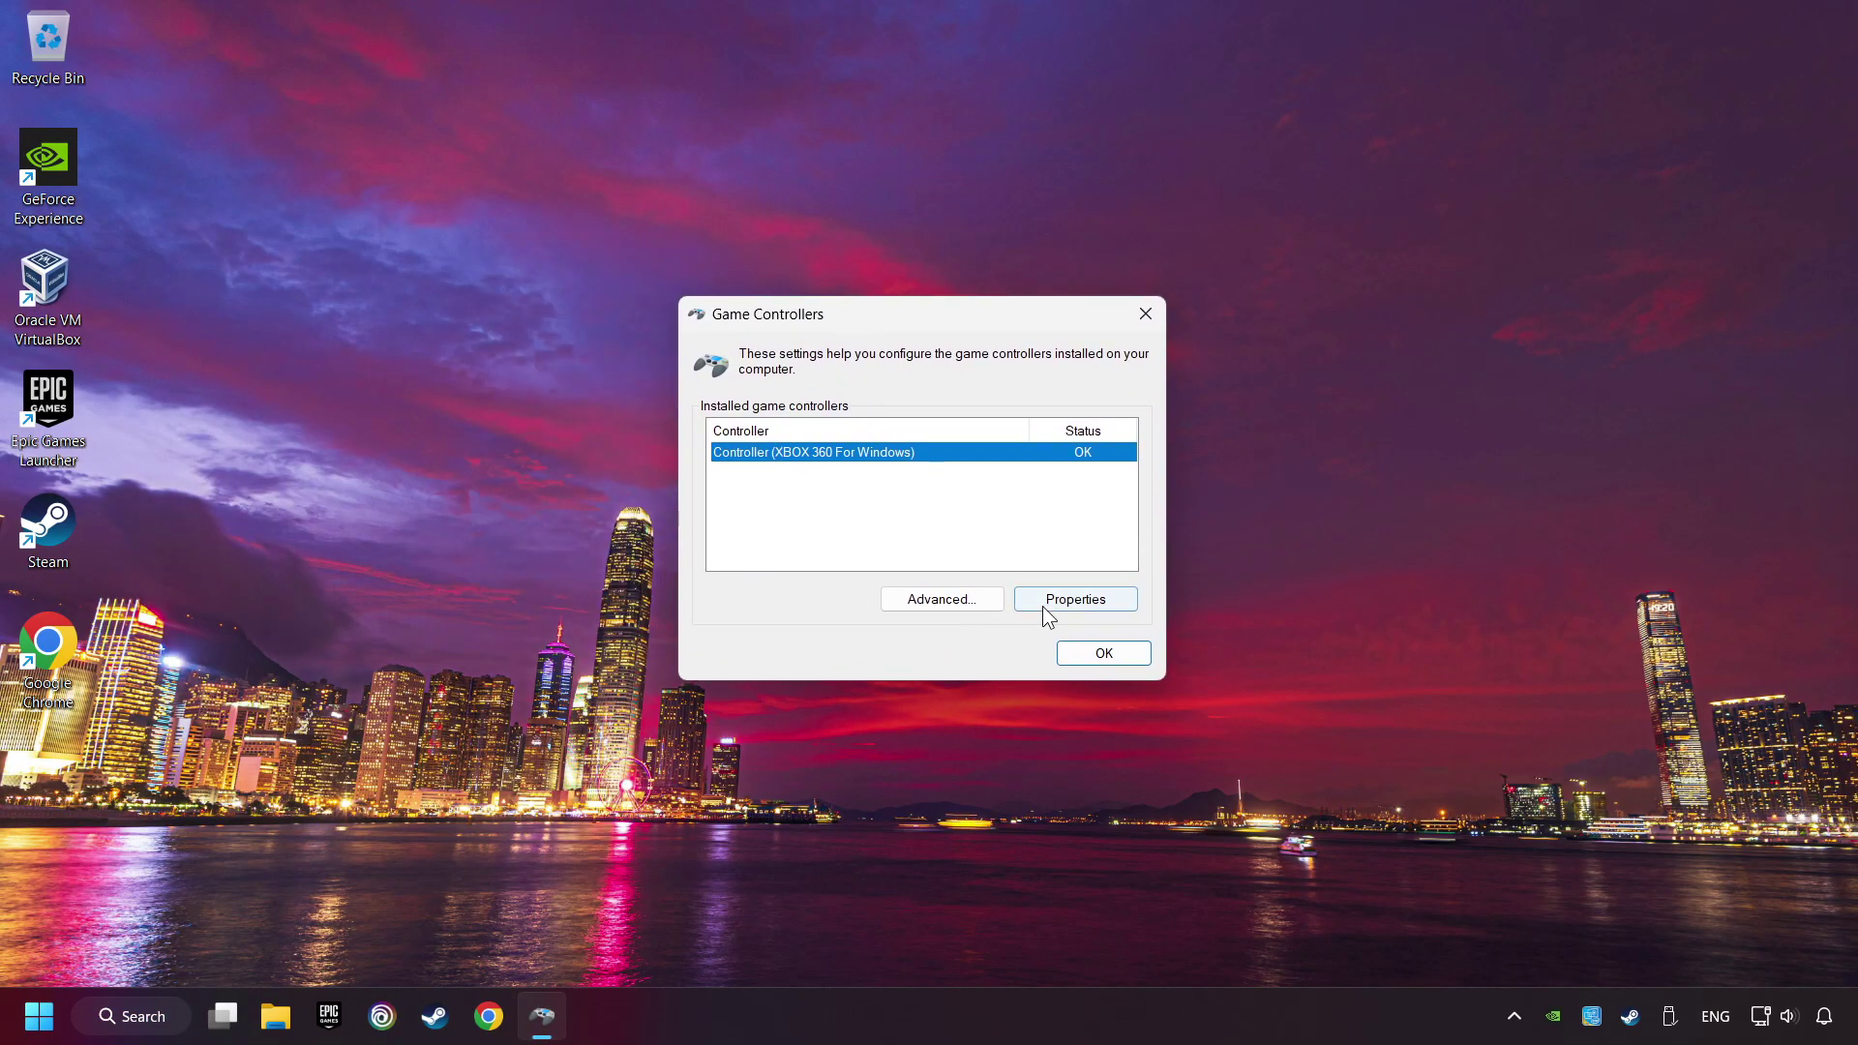
pyautogui.click(1082, 606)
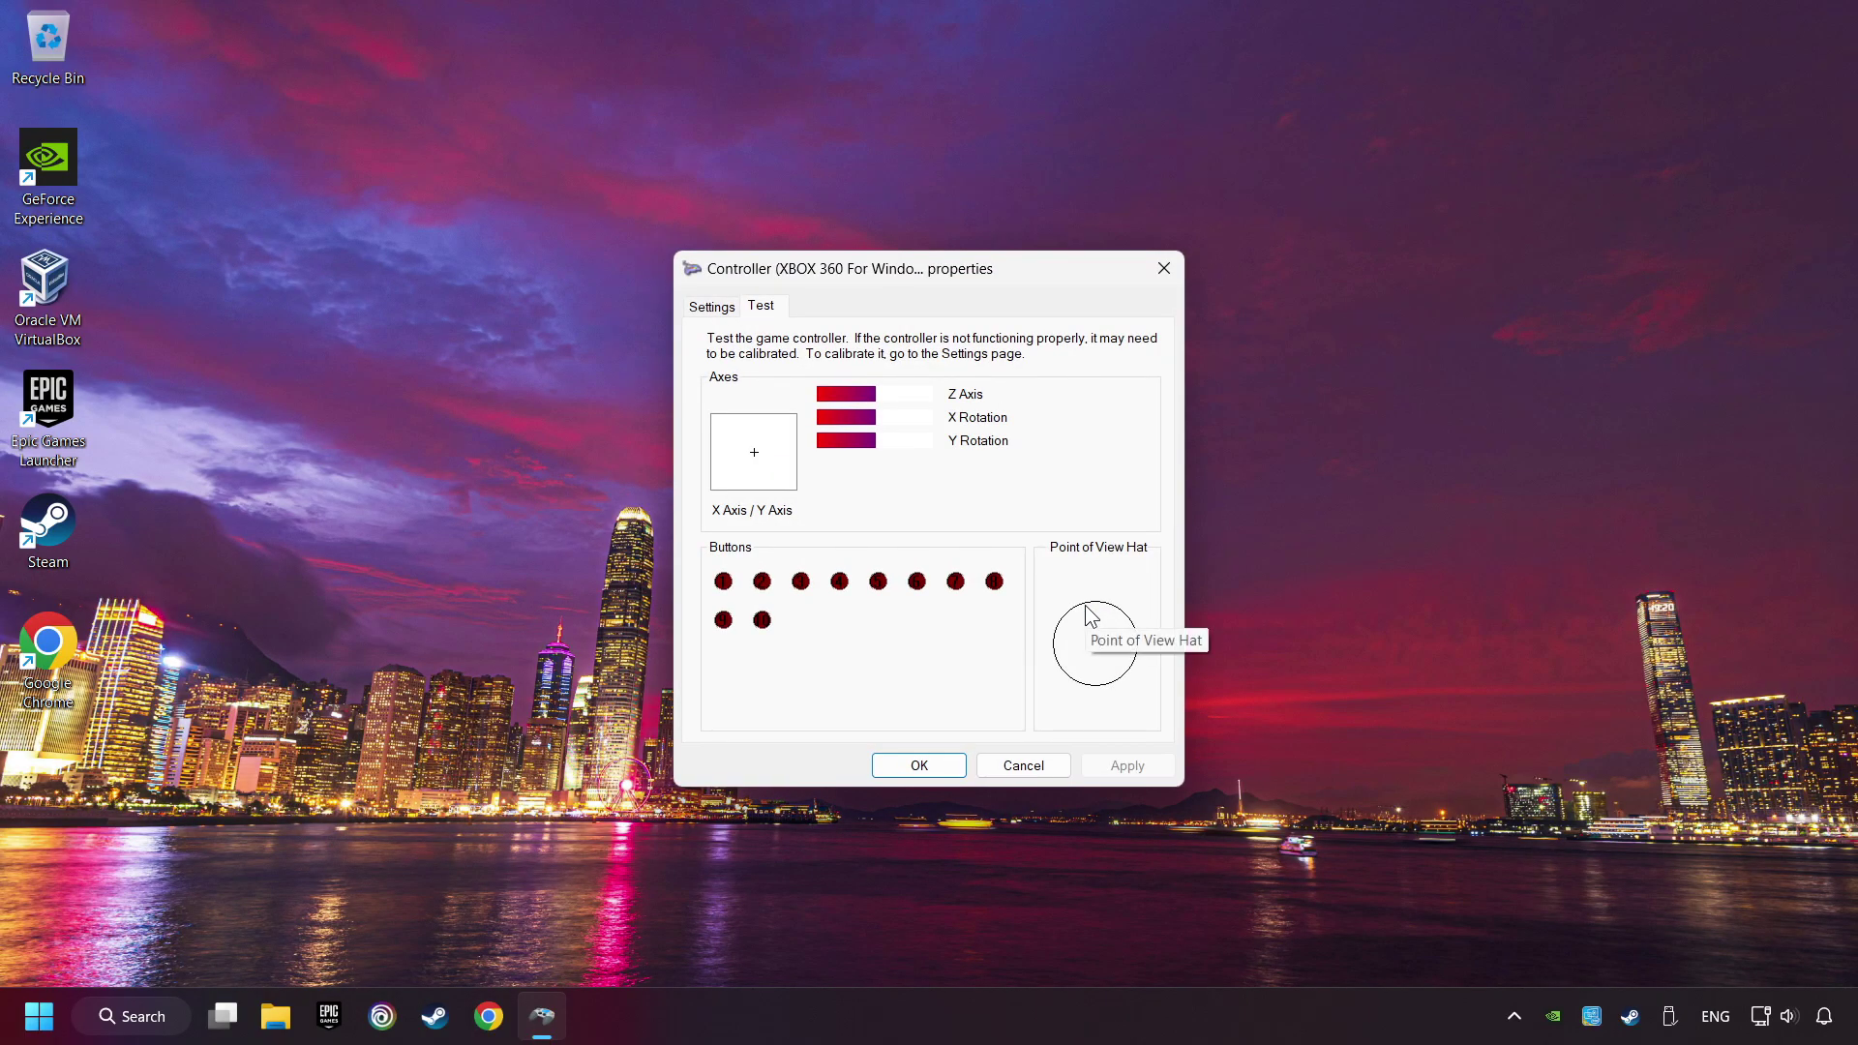
# Reset the Xbox 360 controller to defaults, run the calibration wizard to Finish, and close both dialogs
pyautogui.click(712, 308)
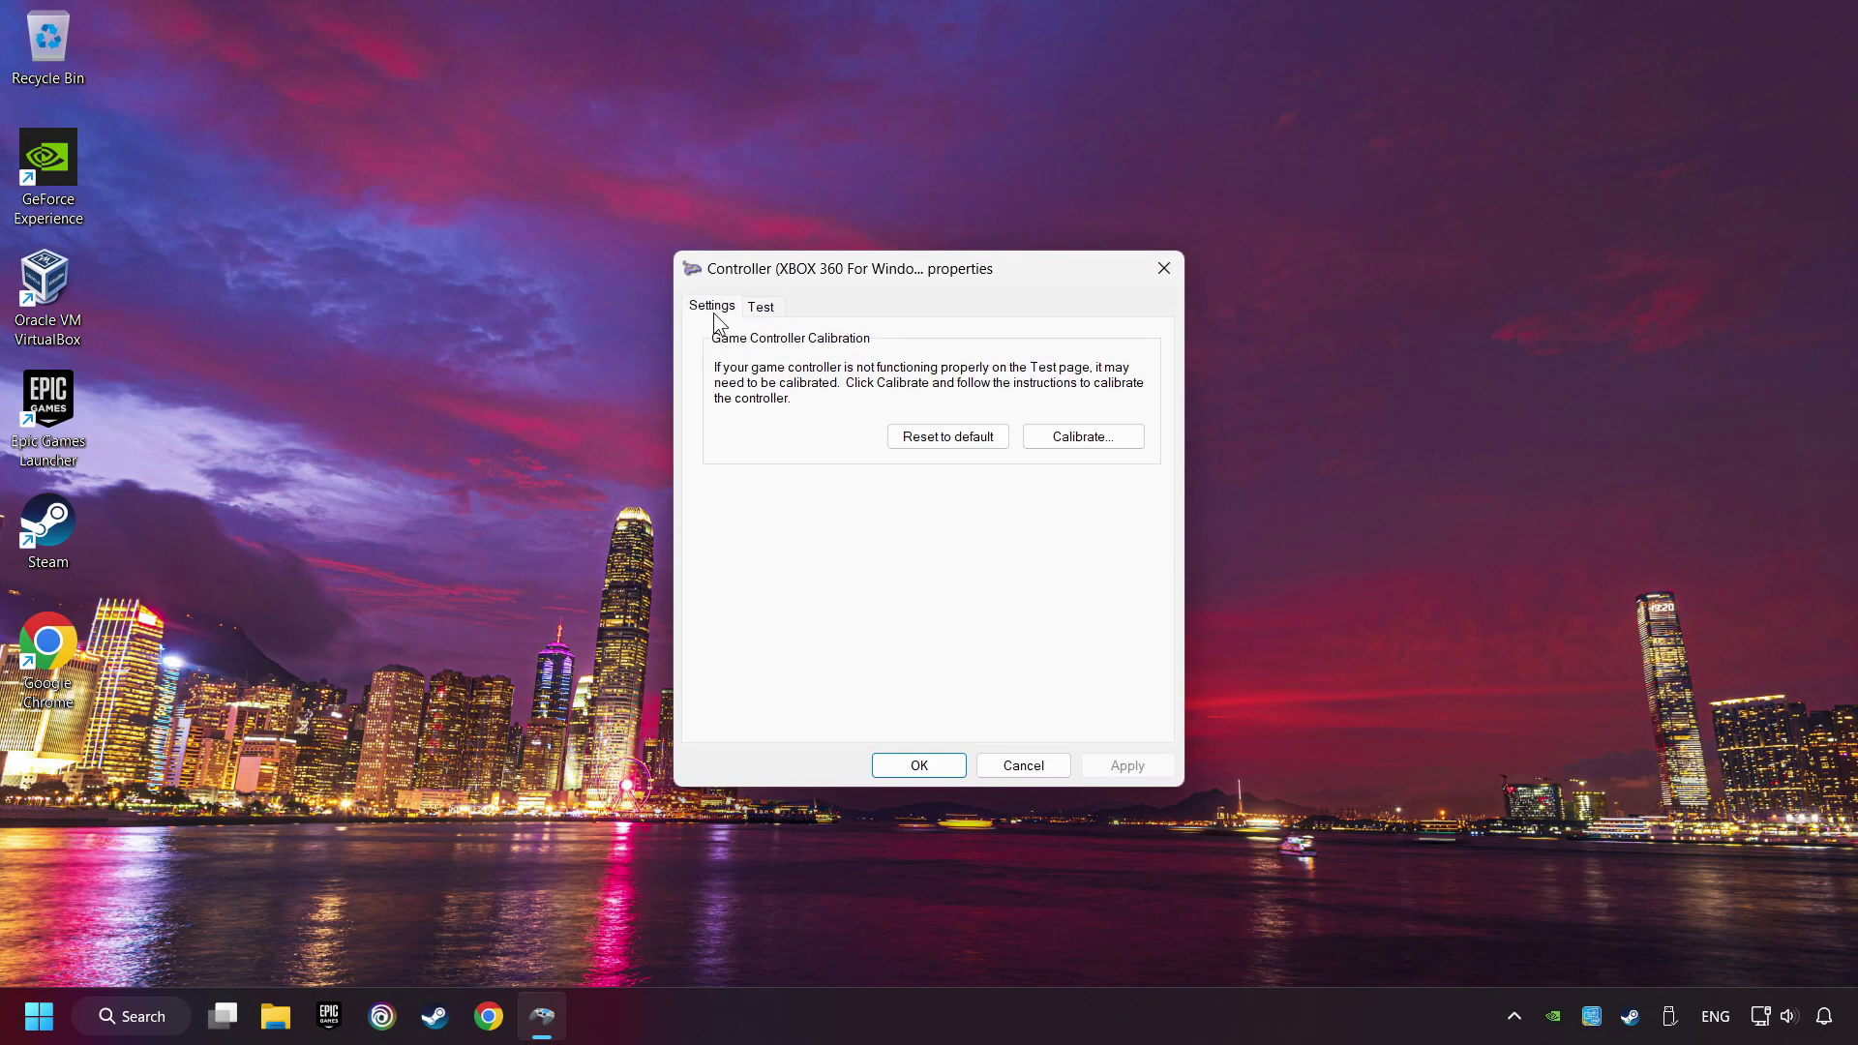
pyautogui.click(933, 446)
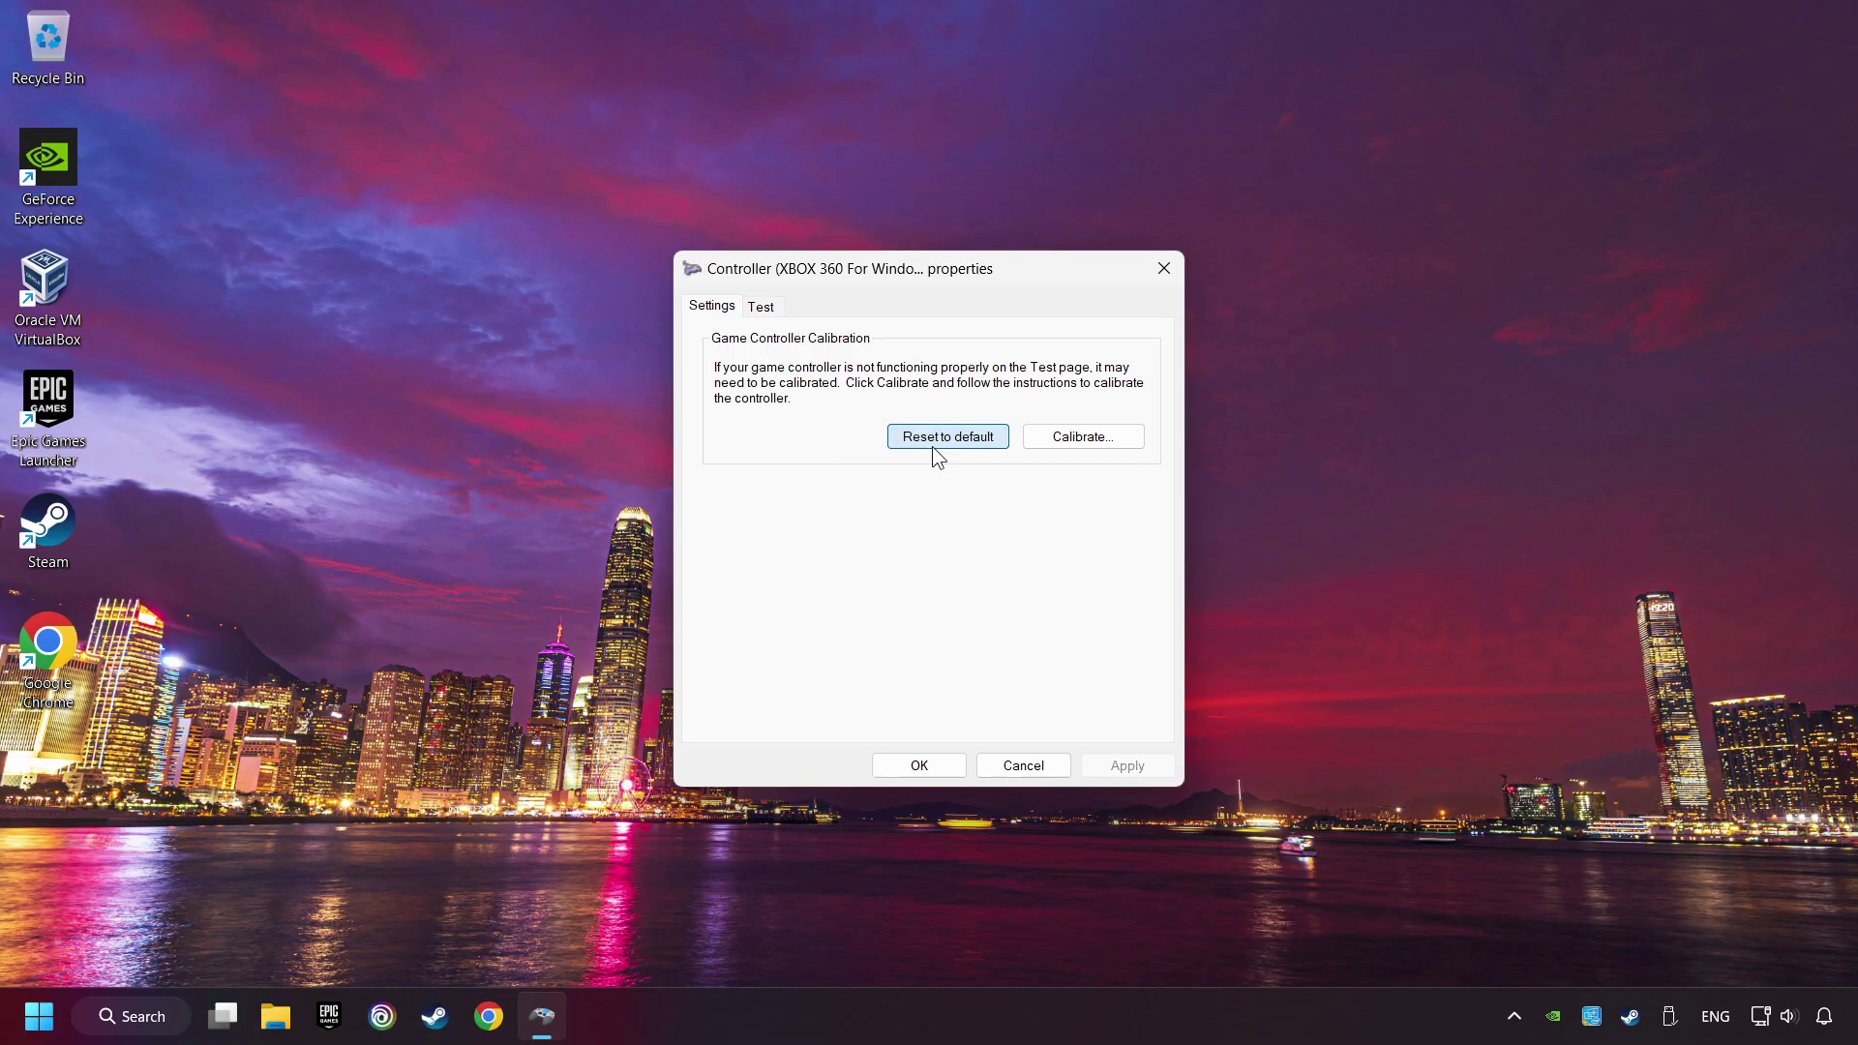
pyautogui.click(1090, 445)
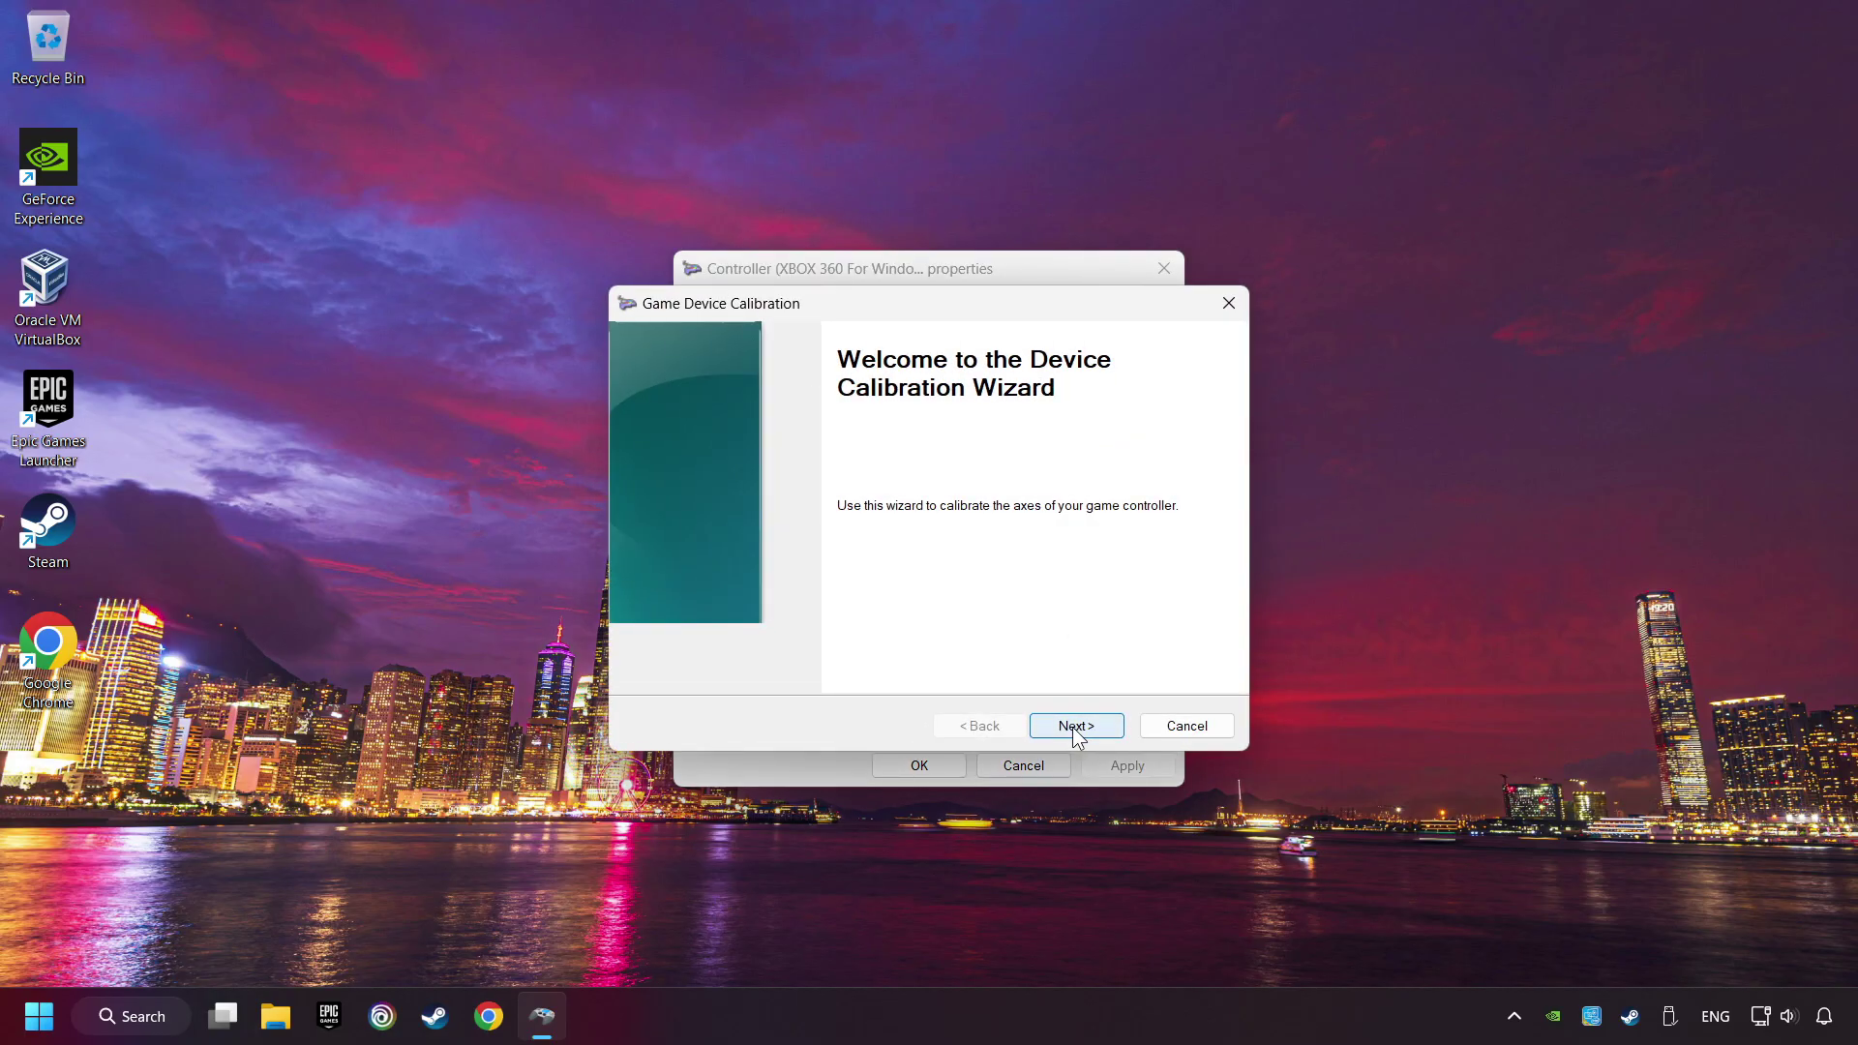
pyautogui.click(1073, 728)
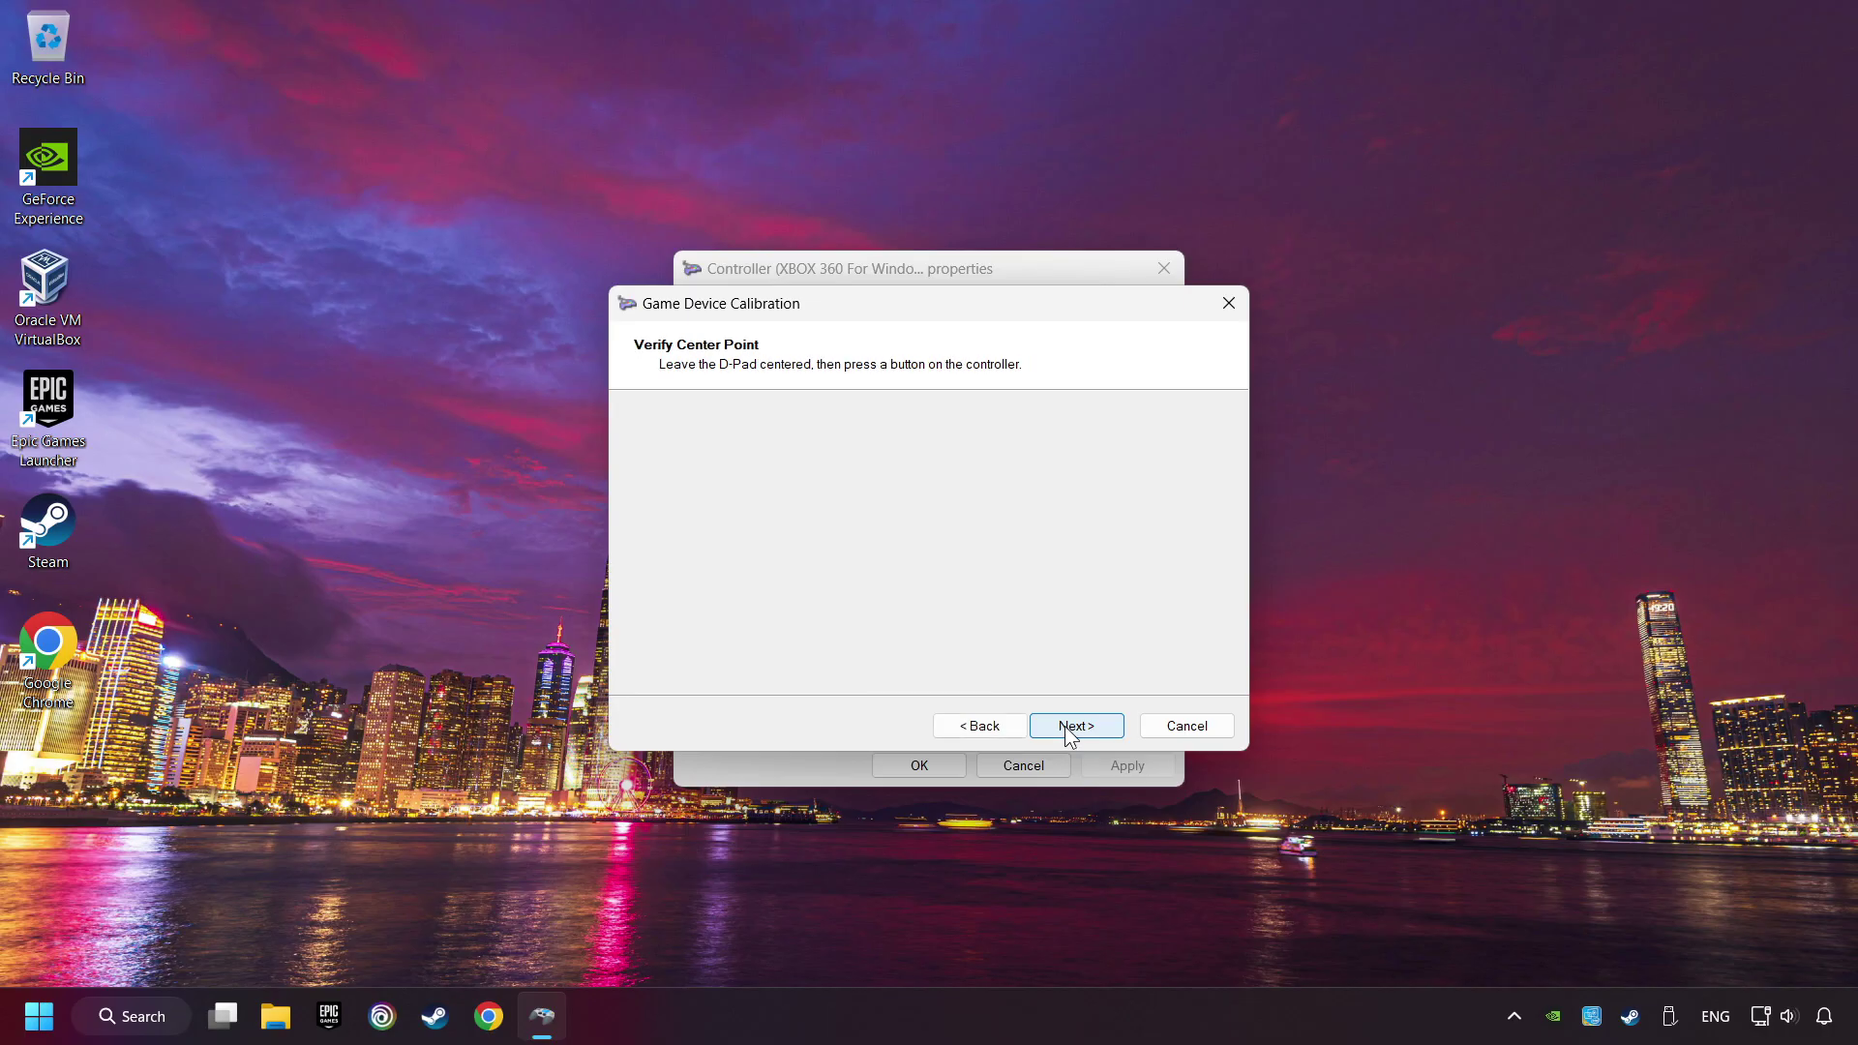
pyautogui.click(1073, 725)
pyautogui.click(1072, 724)
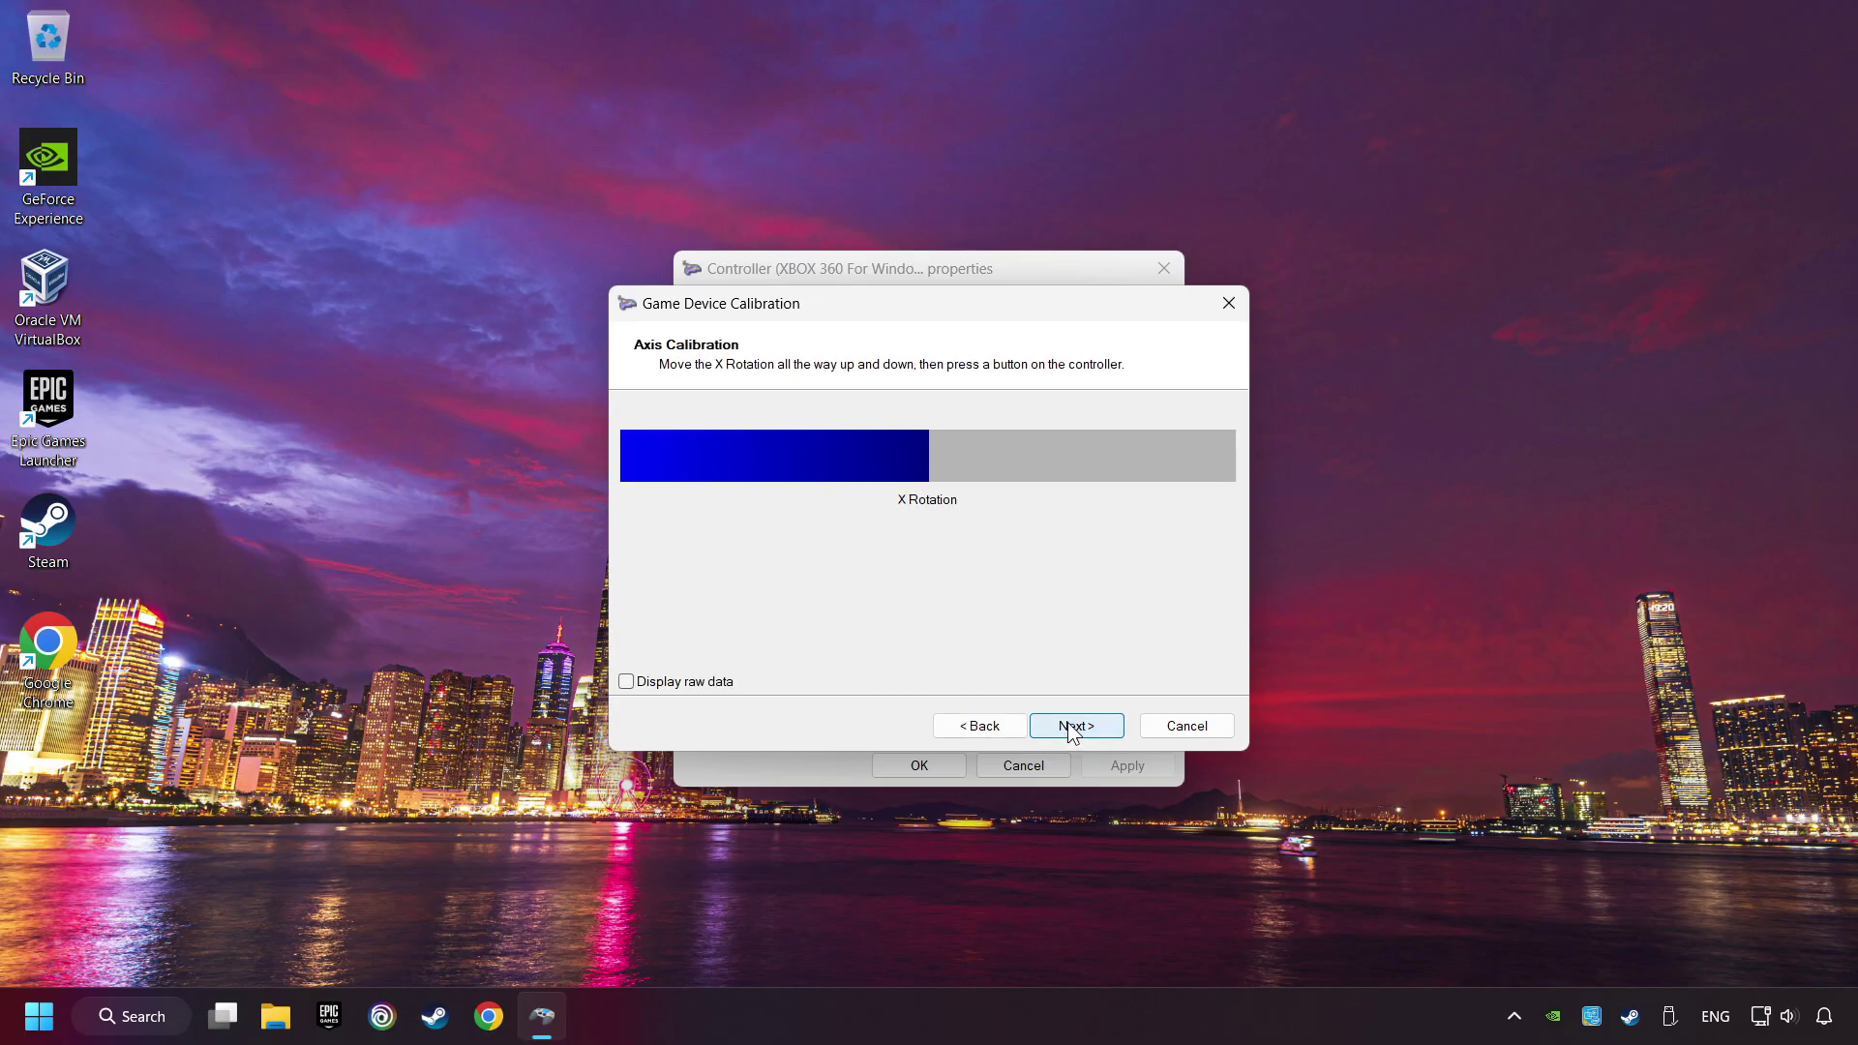
pyautogui.click(1071, 726)
pyautogui.click(1074, 728)
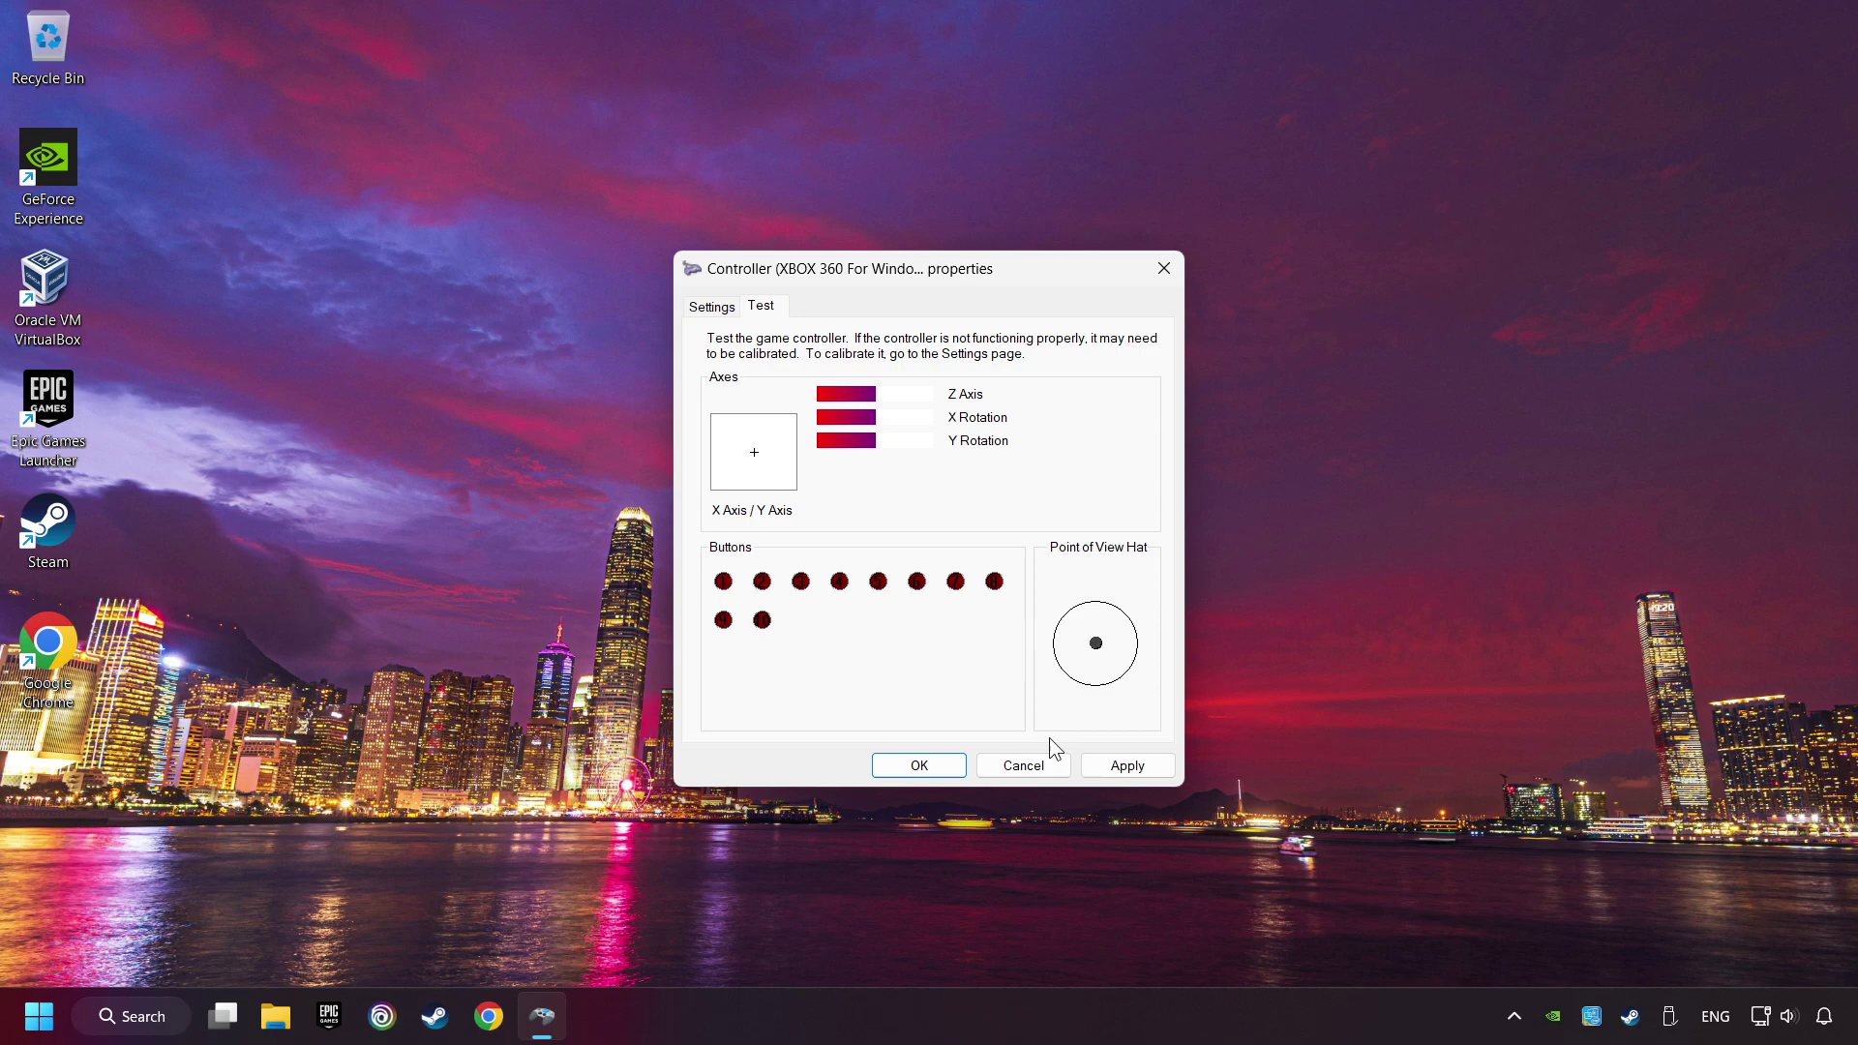
pyautogui.click(919, 766)
pyautogui.click(1099, 654)
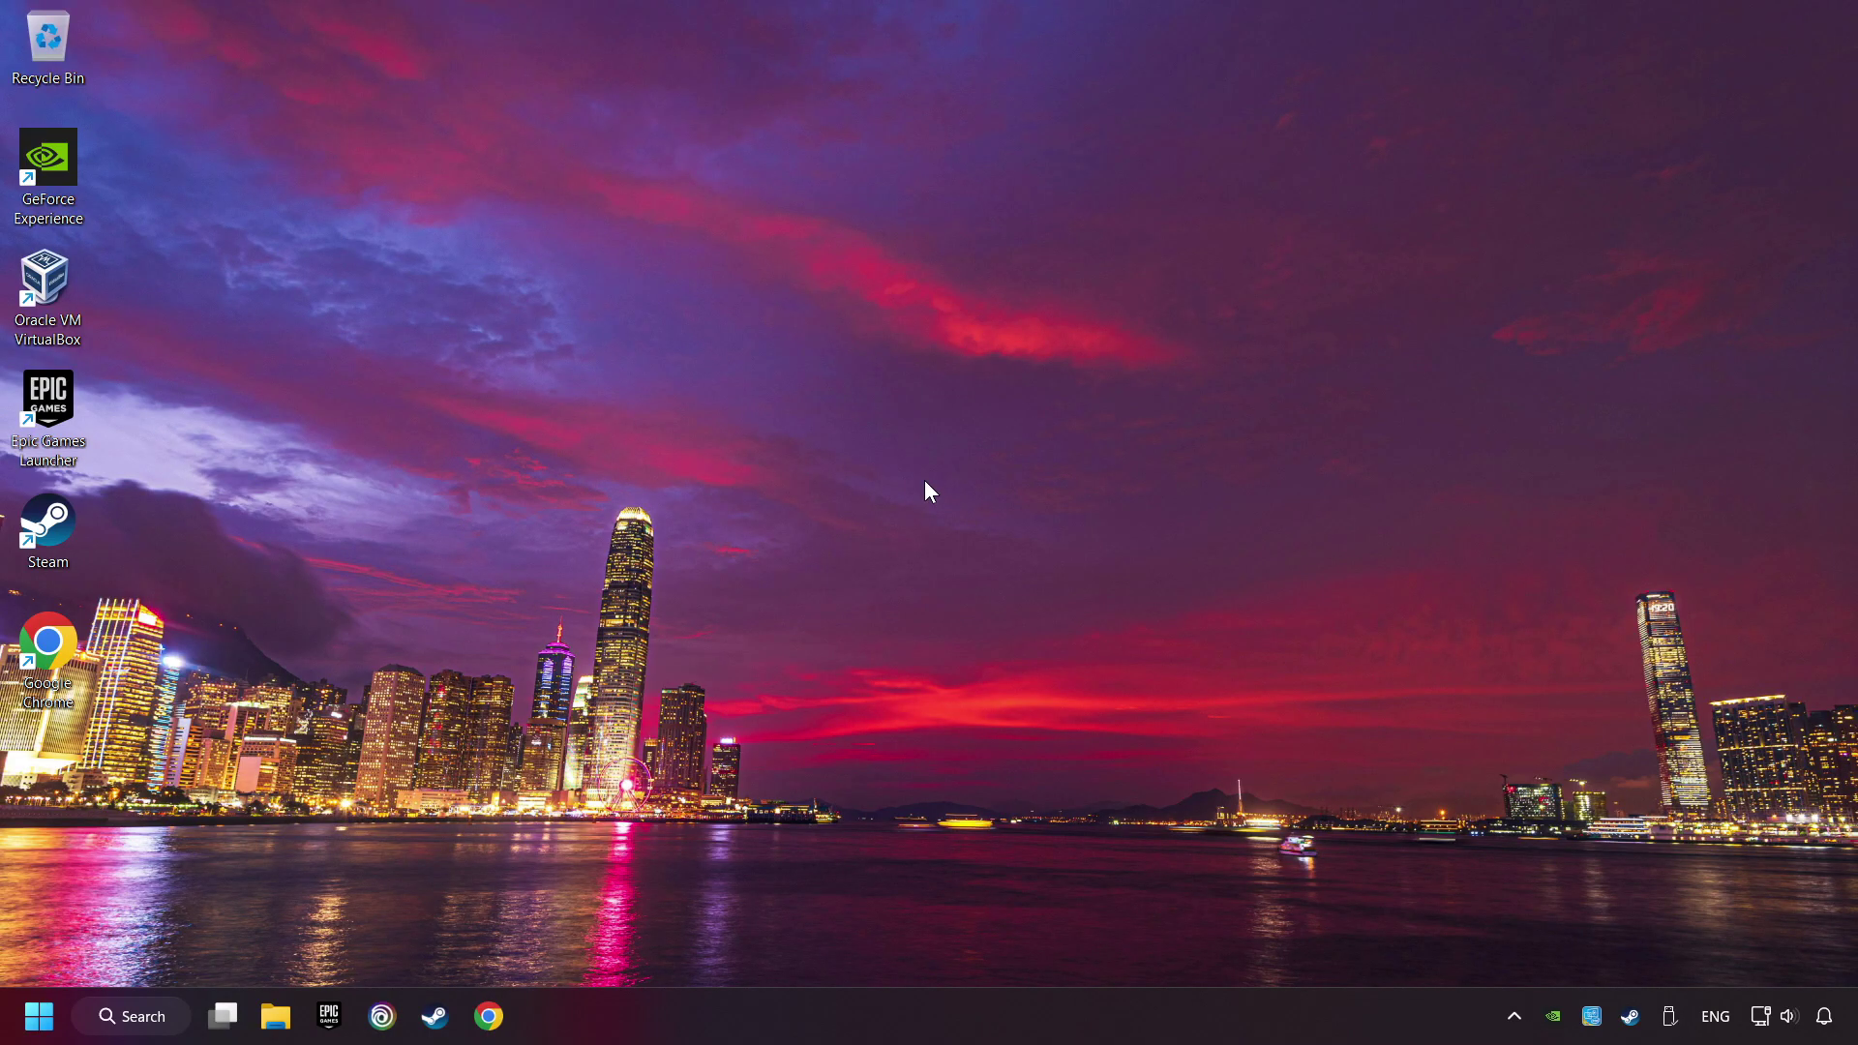
# Bring up the Steam library and go to the Controller page of Steam Settings
pyautogui.click(436, 1016)
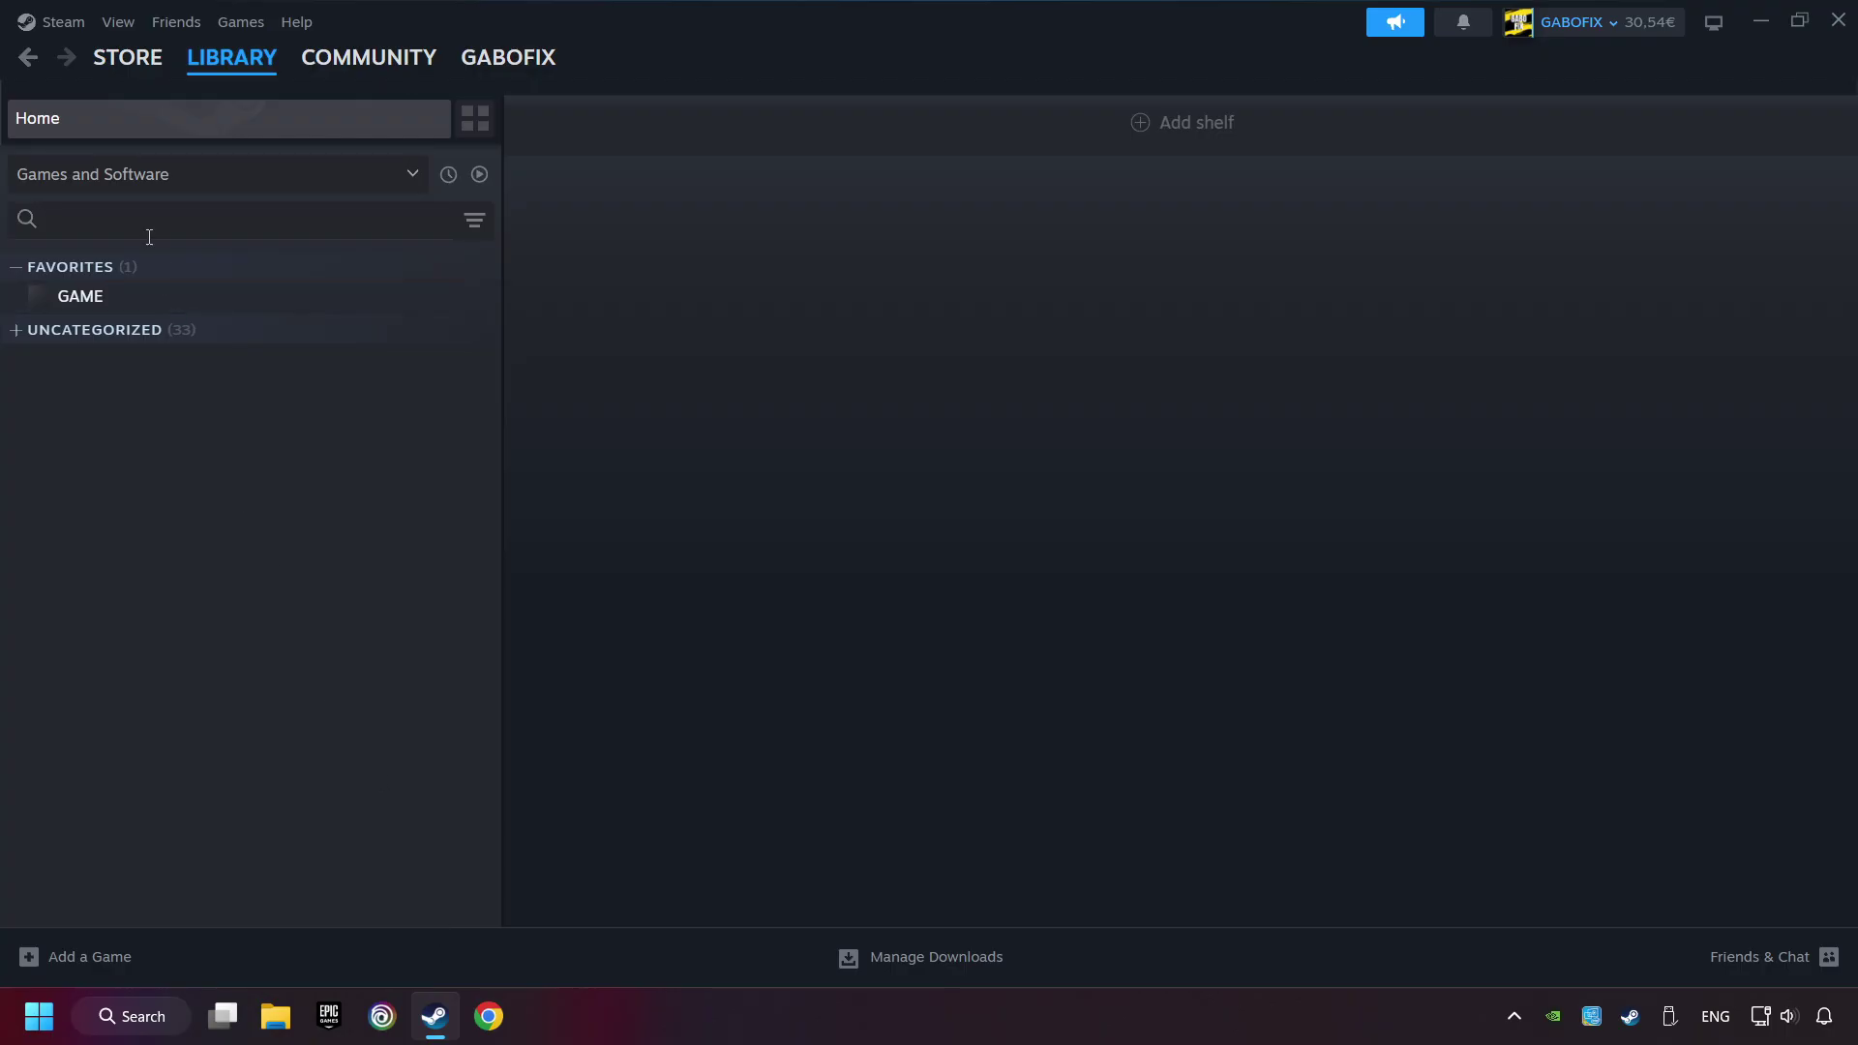
pyautogui.click(63, 22)
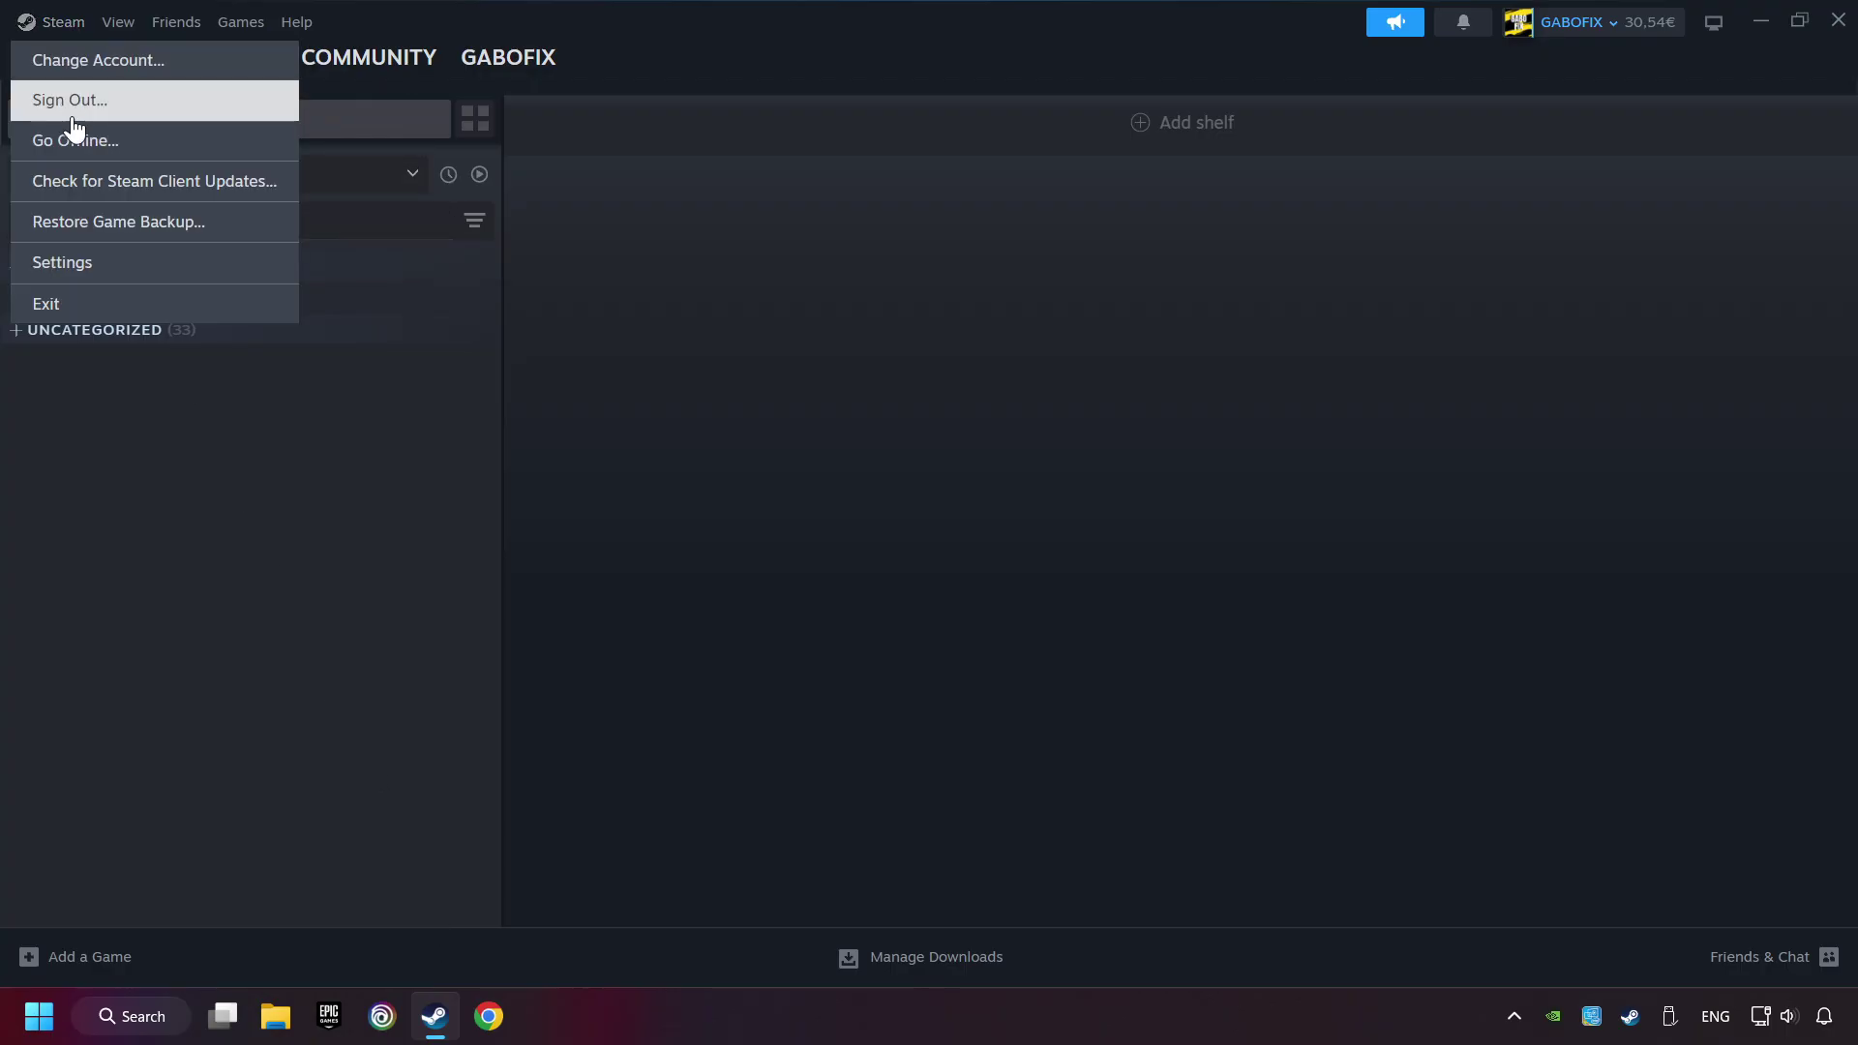
pyautogui.click(193, 262)
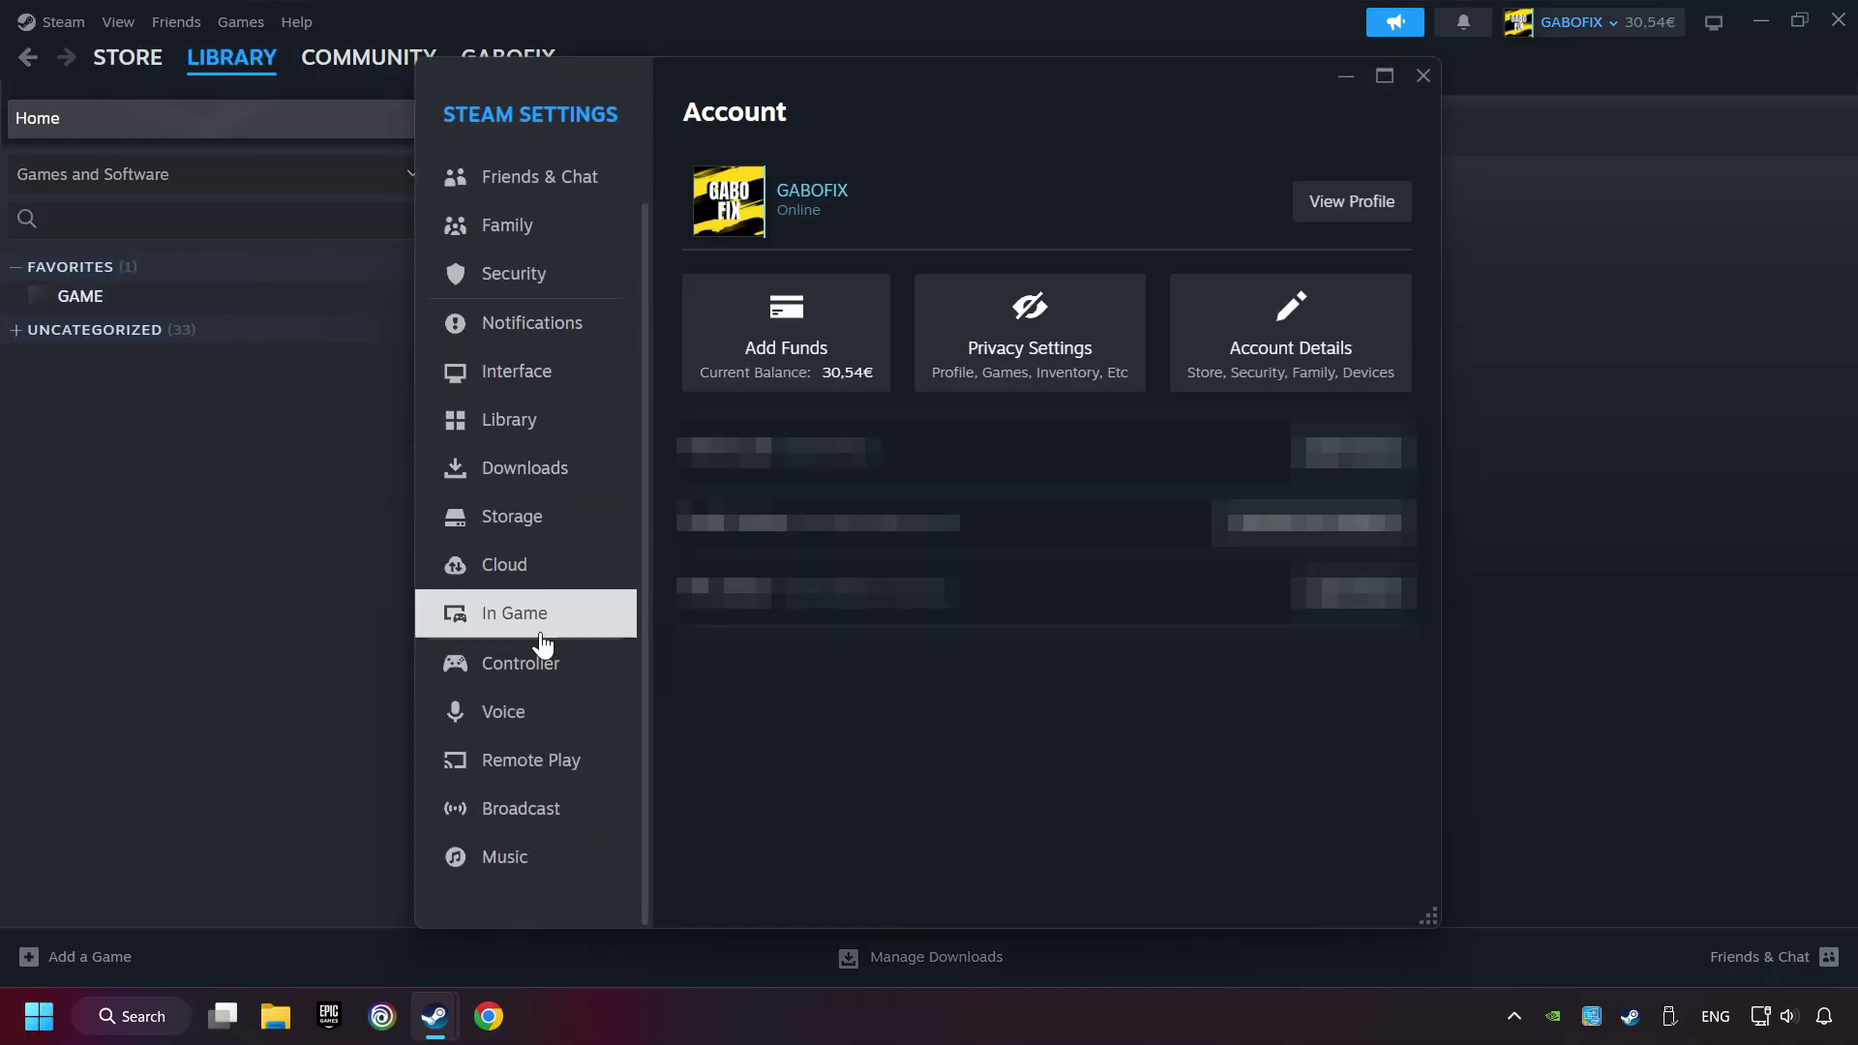
pyautogui.click(614, 670)
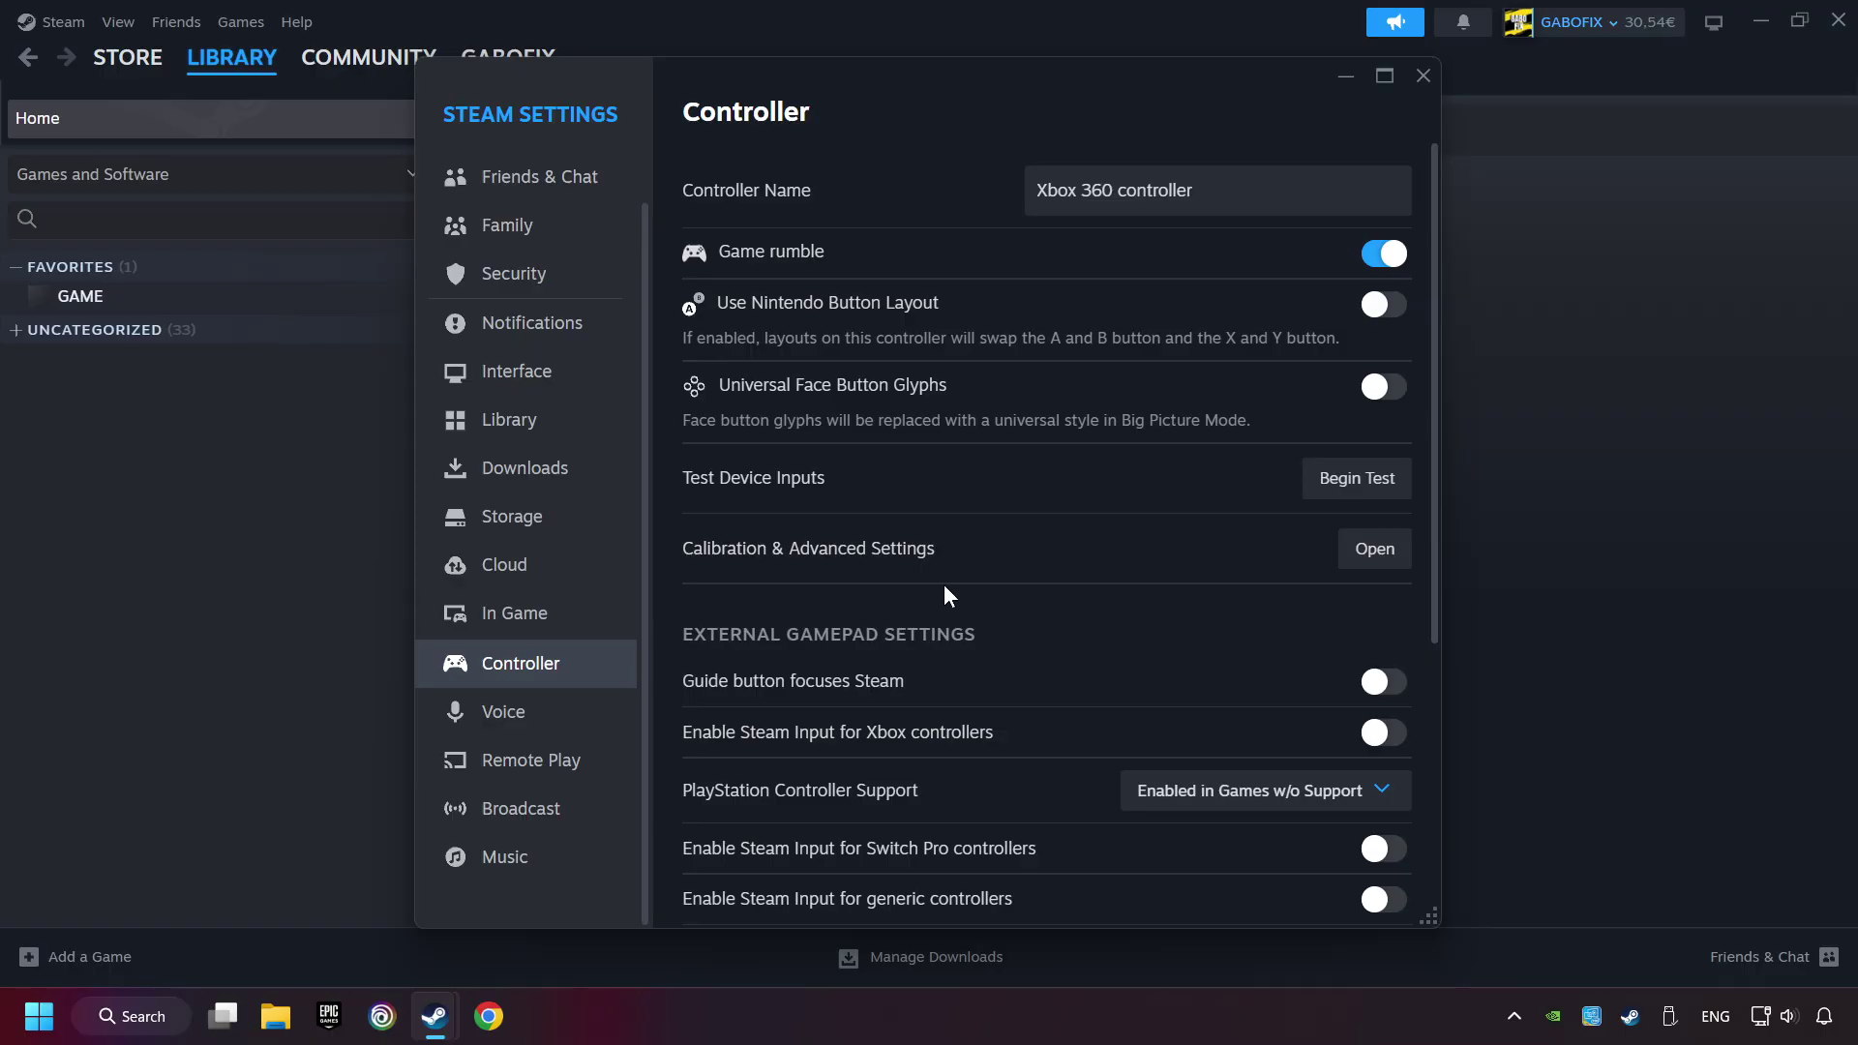
pyautogui.scroll(-2, 1012, 576)
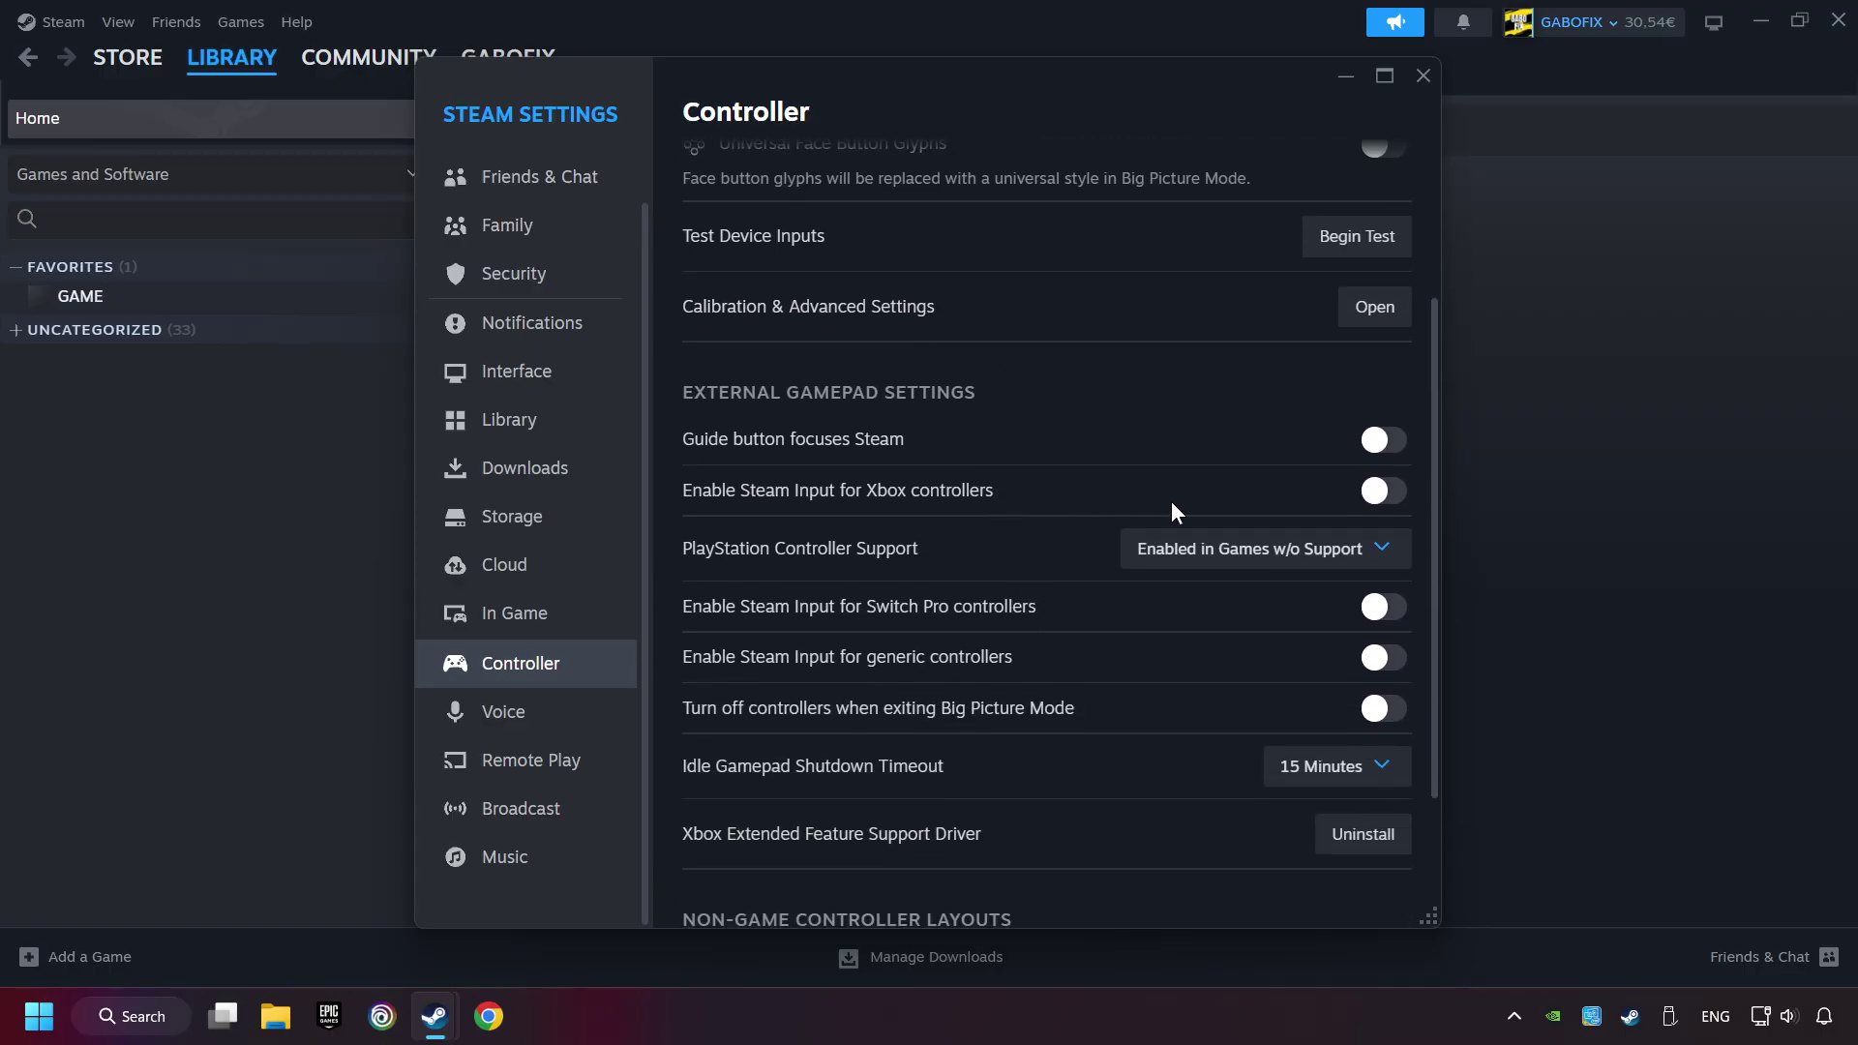
# Enable Steam Input for Xbox, Switch Pro and generic controllers, leaving PlayStation unchanged
pyautogui.click(1381, 492)
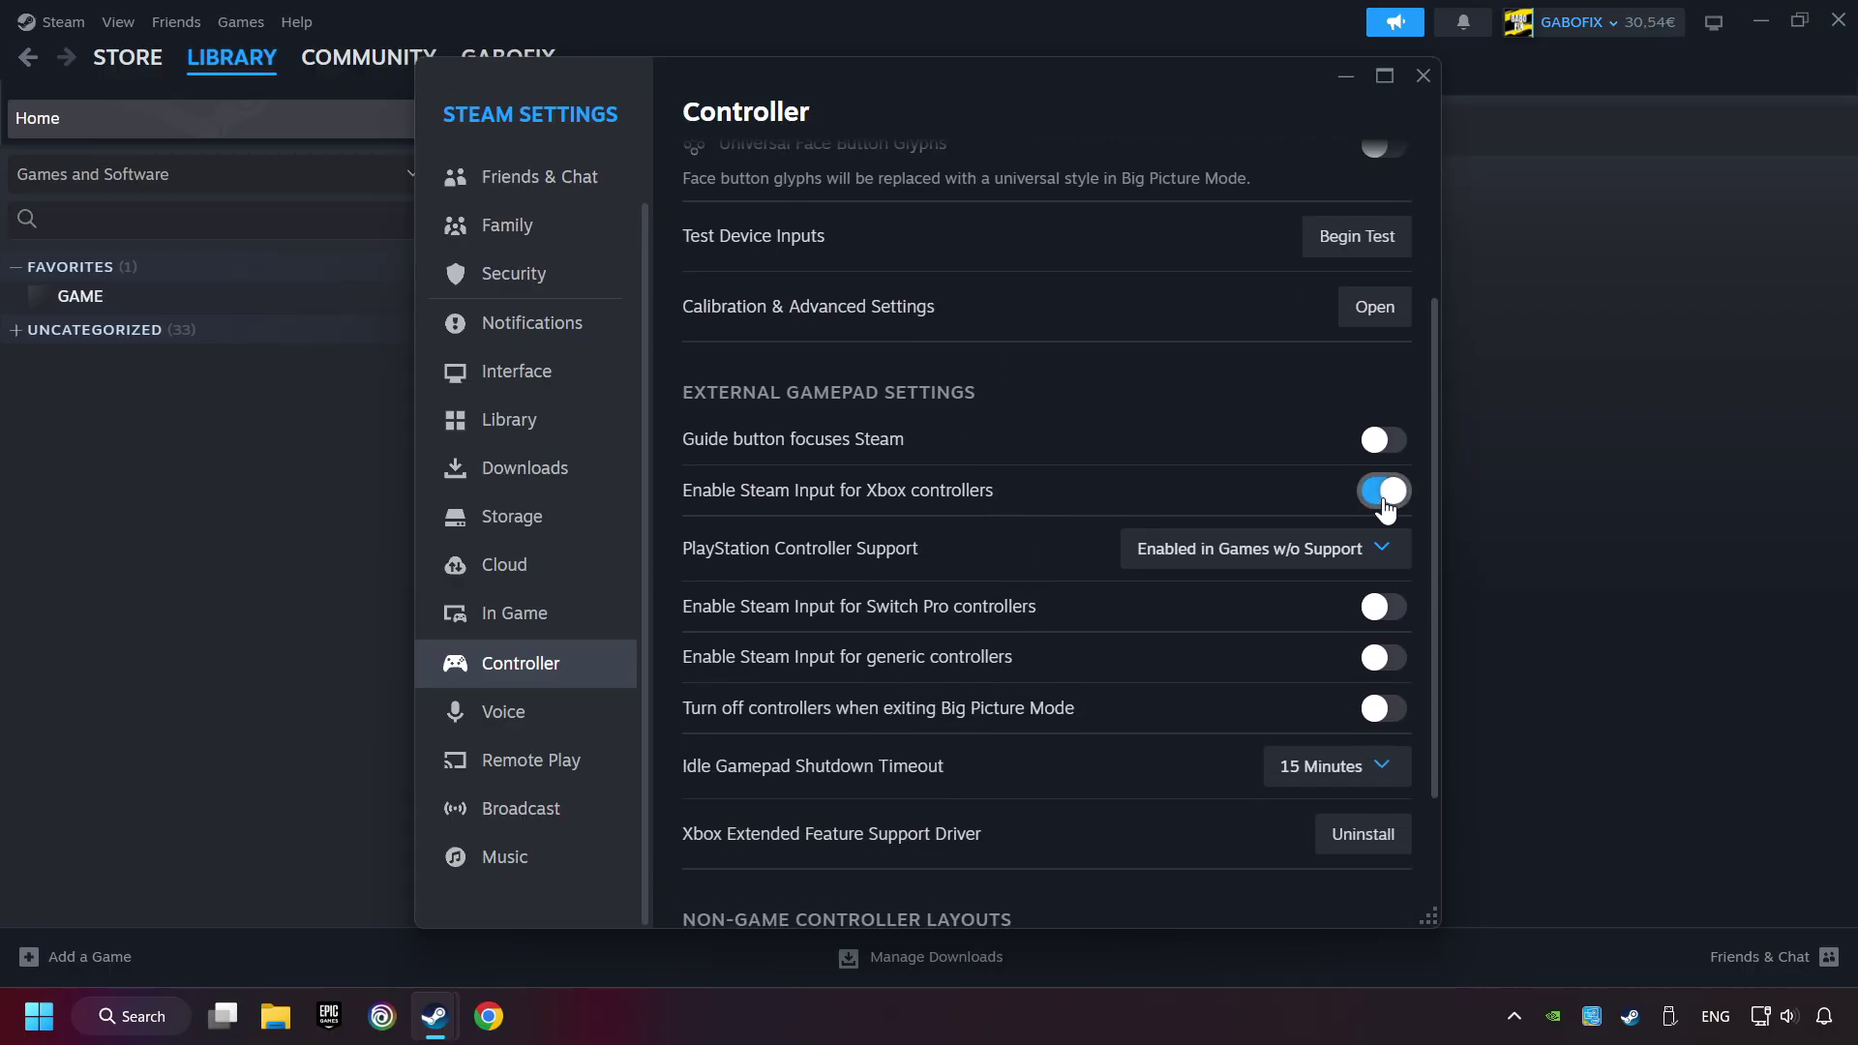
pyautogui.click(1390, 553)
pyautogui.click(1293, 652)
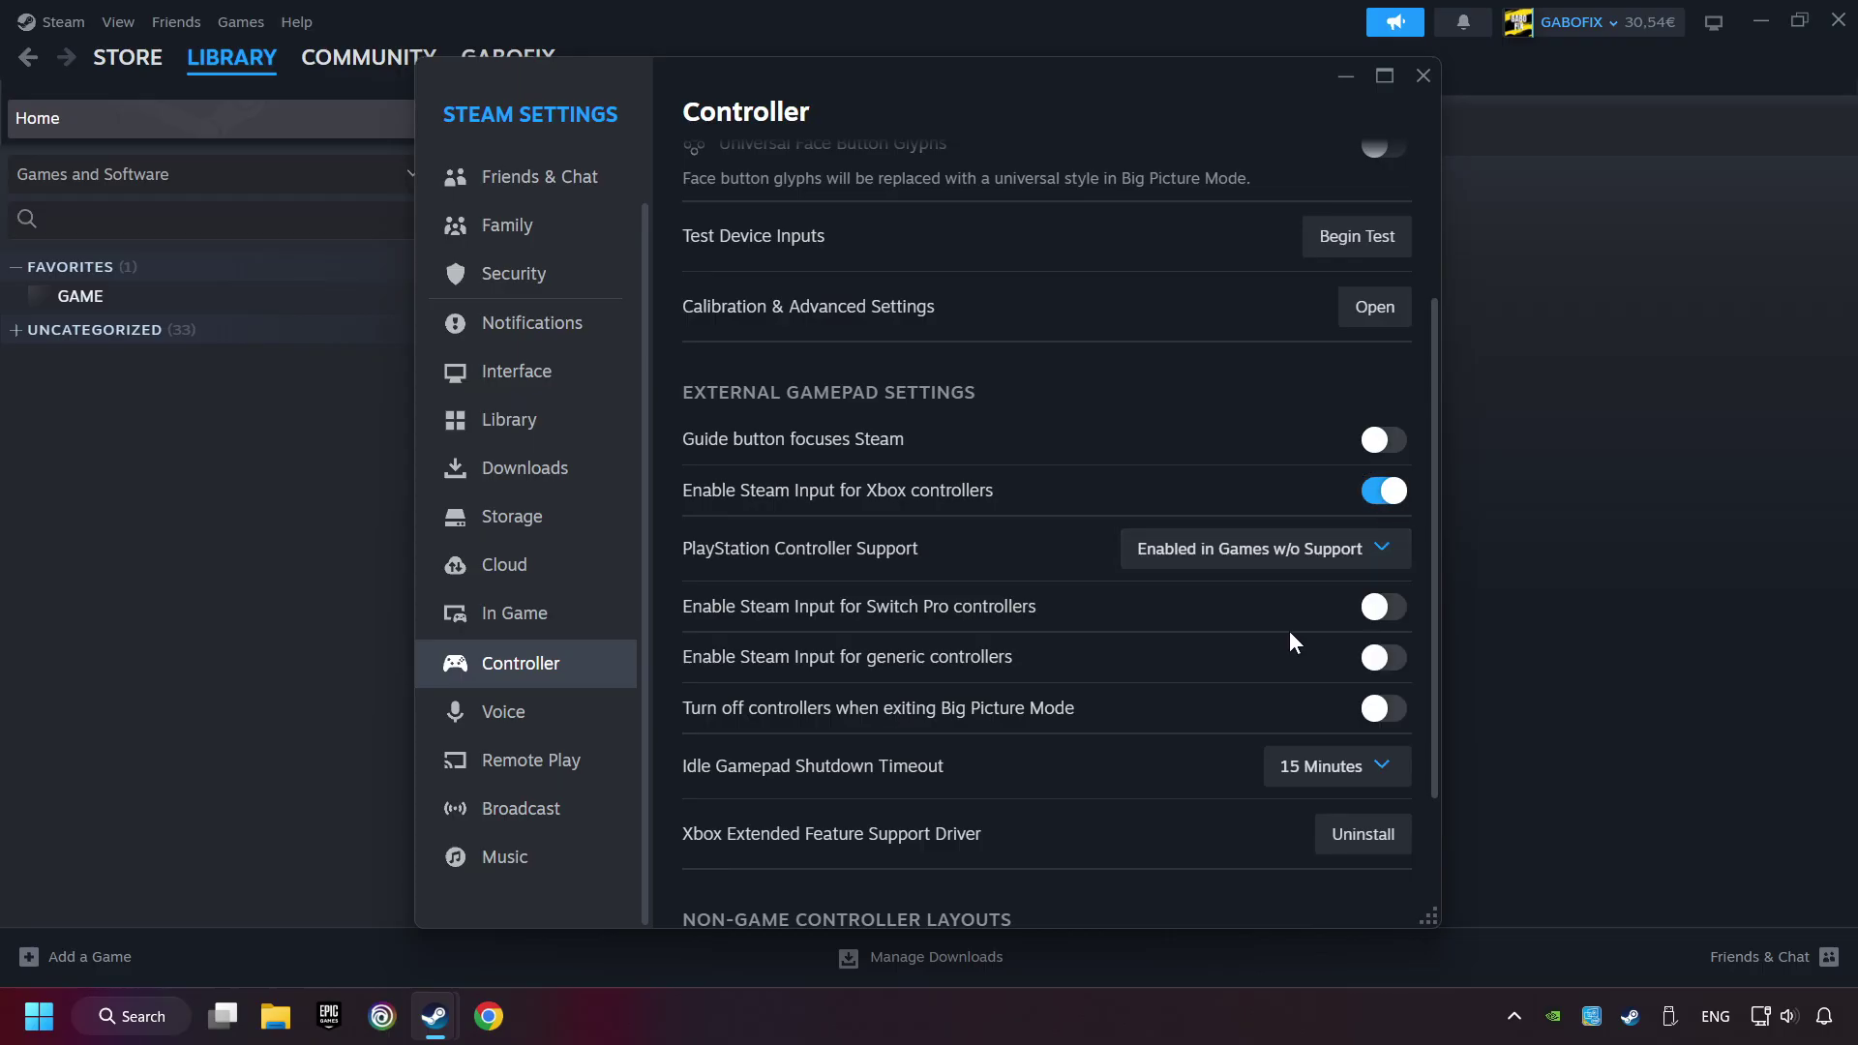
pyautogui.click(1383, 608)
pyautogui.click(1383, 658)
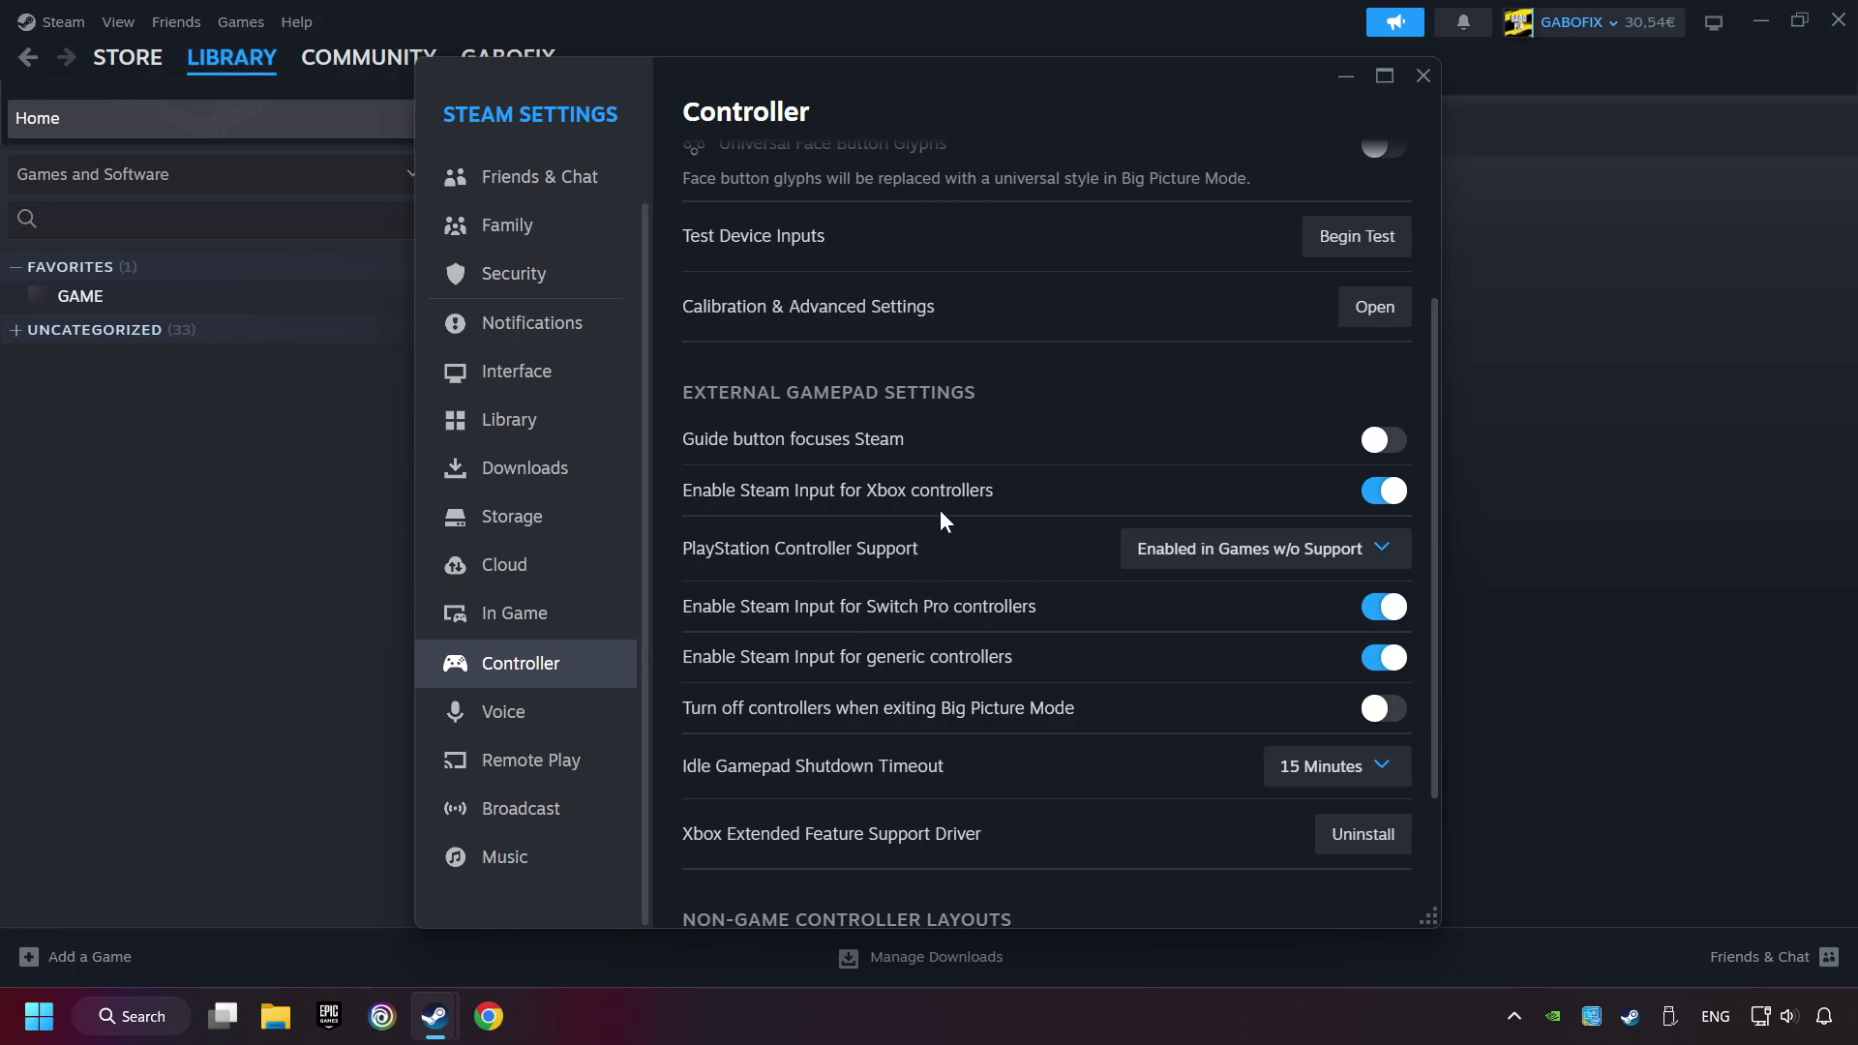
pyautogui.click(1427, 84)
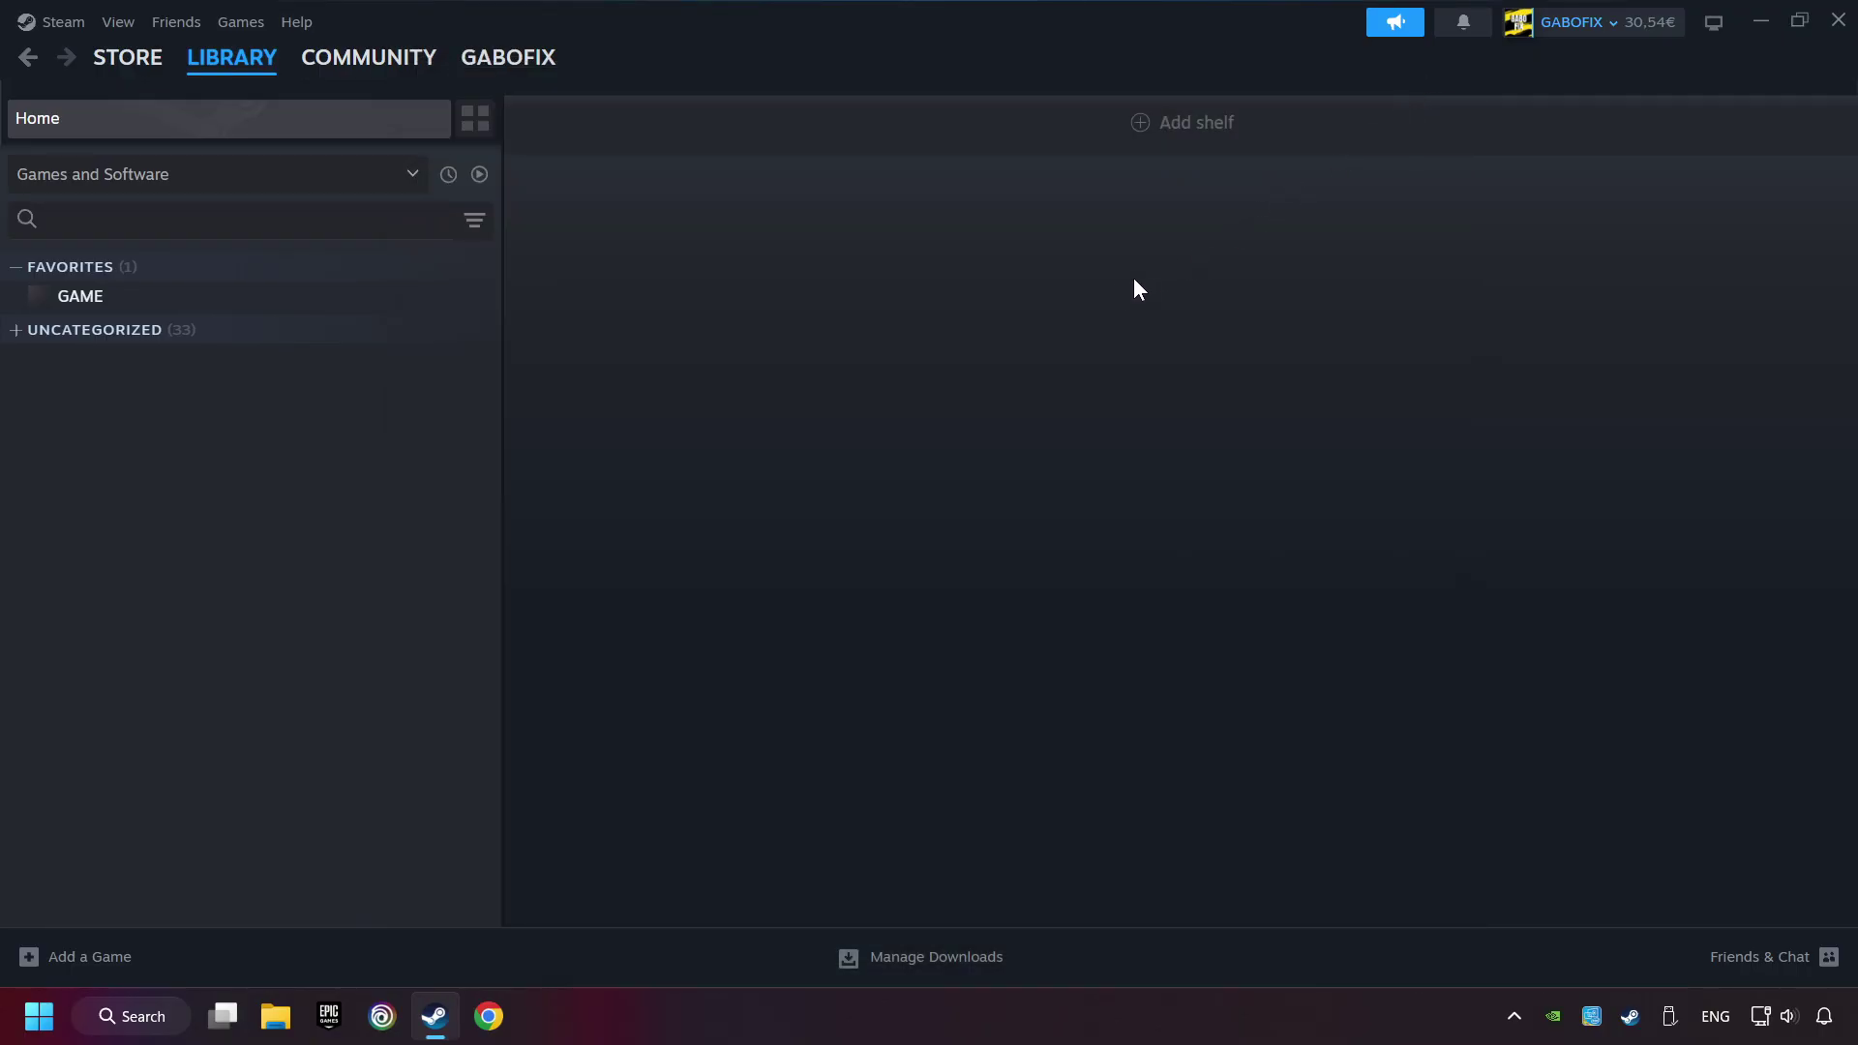
pyautogui.click(90, 960)
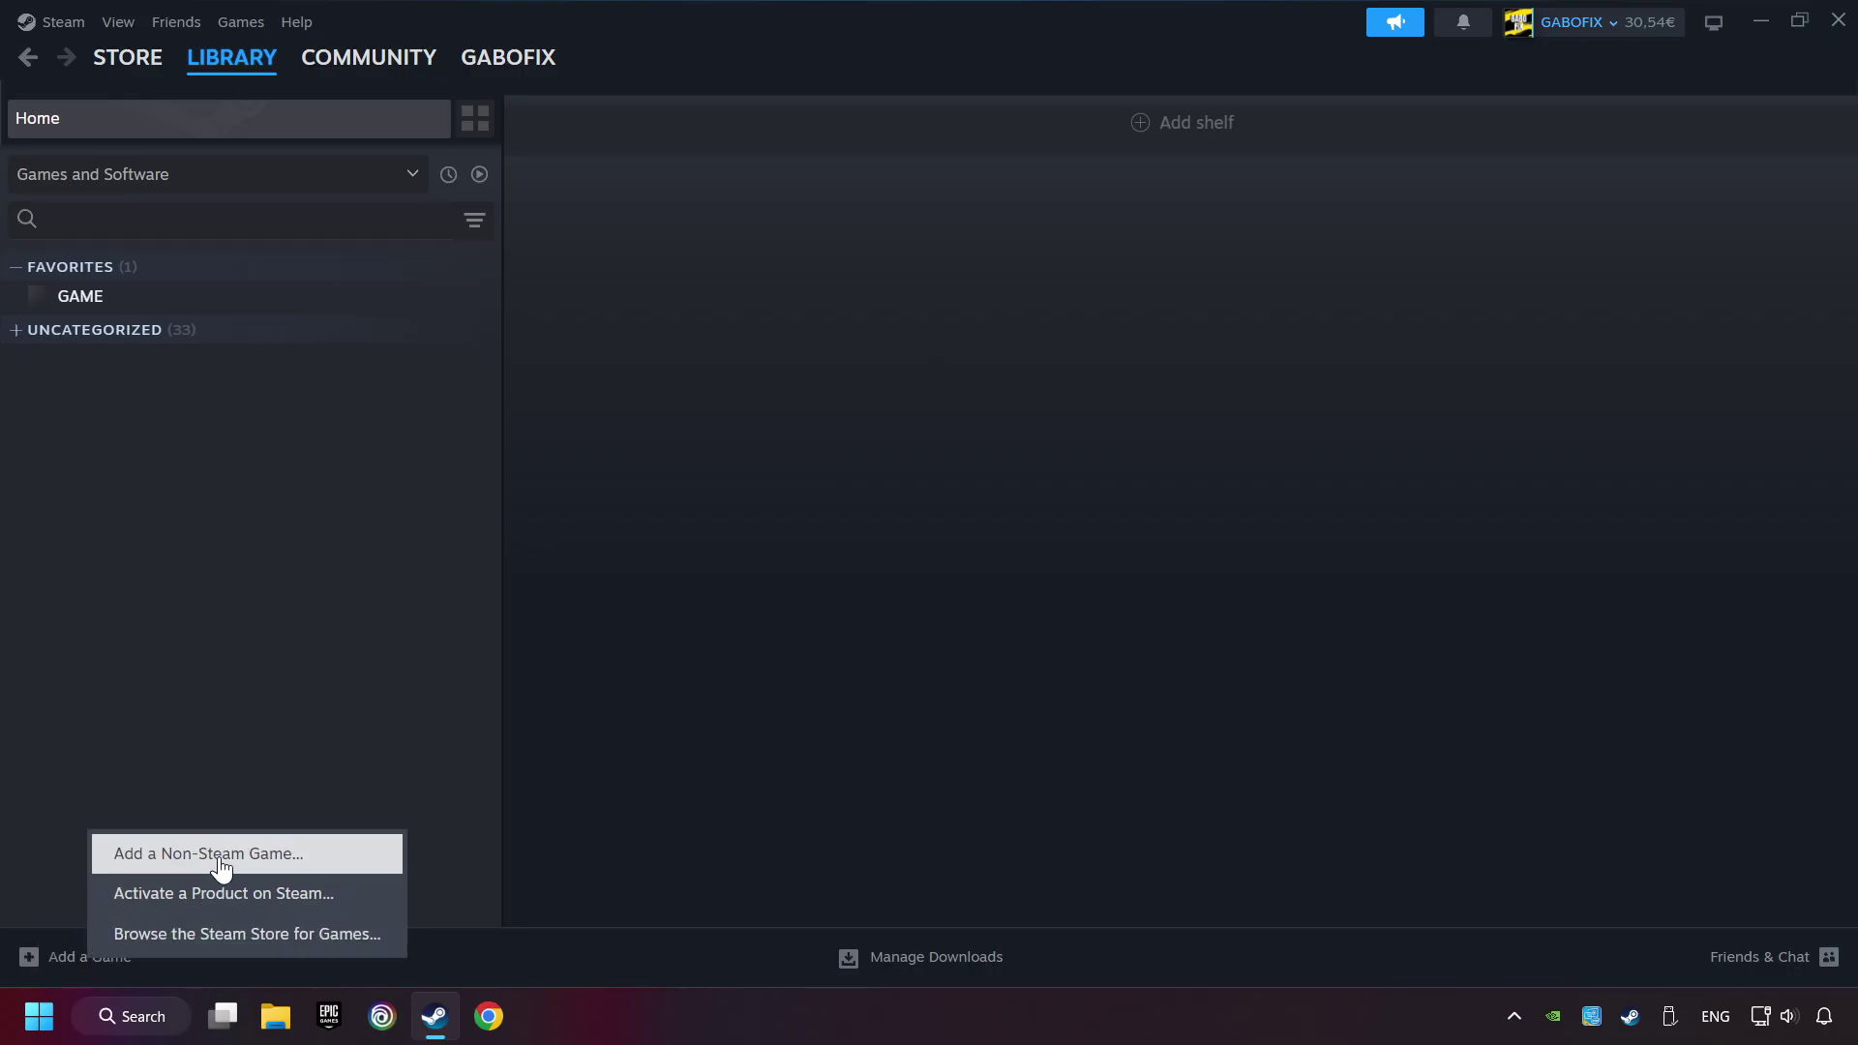
pyautogui.click(326, 855)
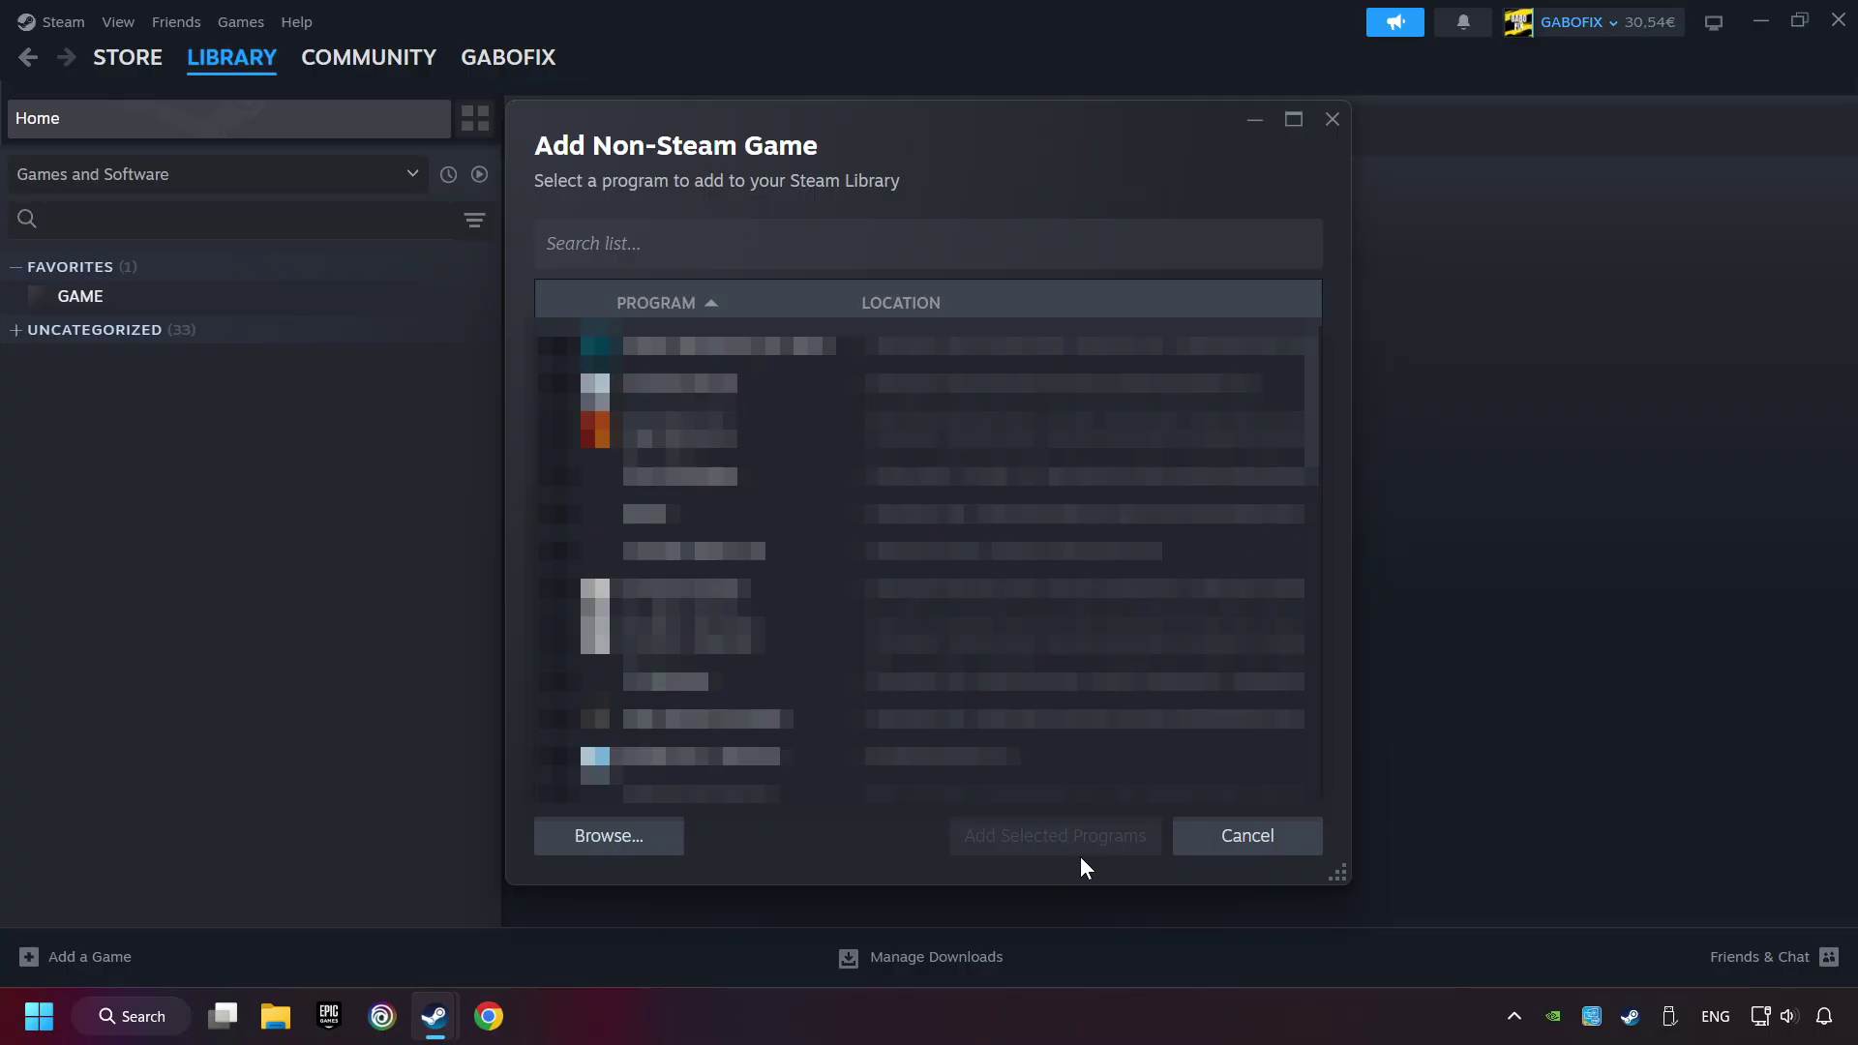
pyautogui.click(1205, 842)
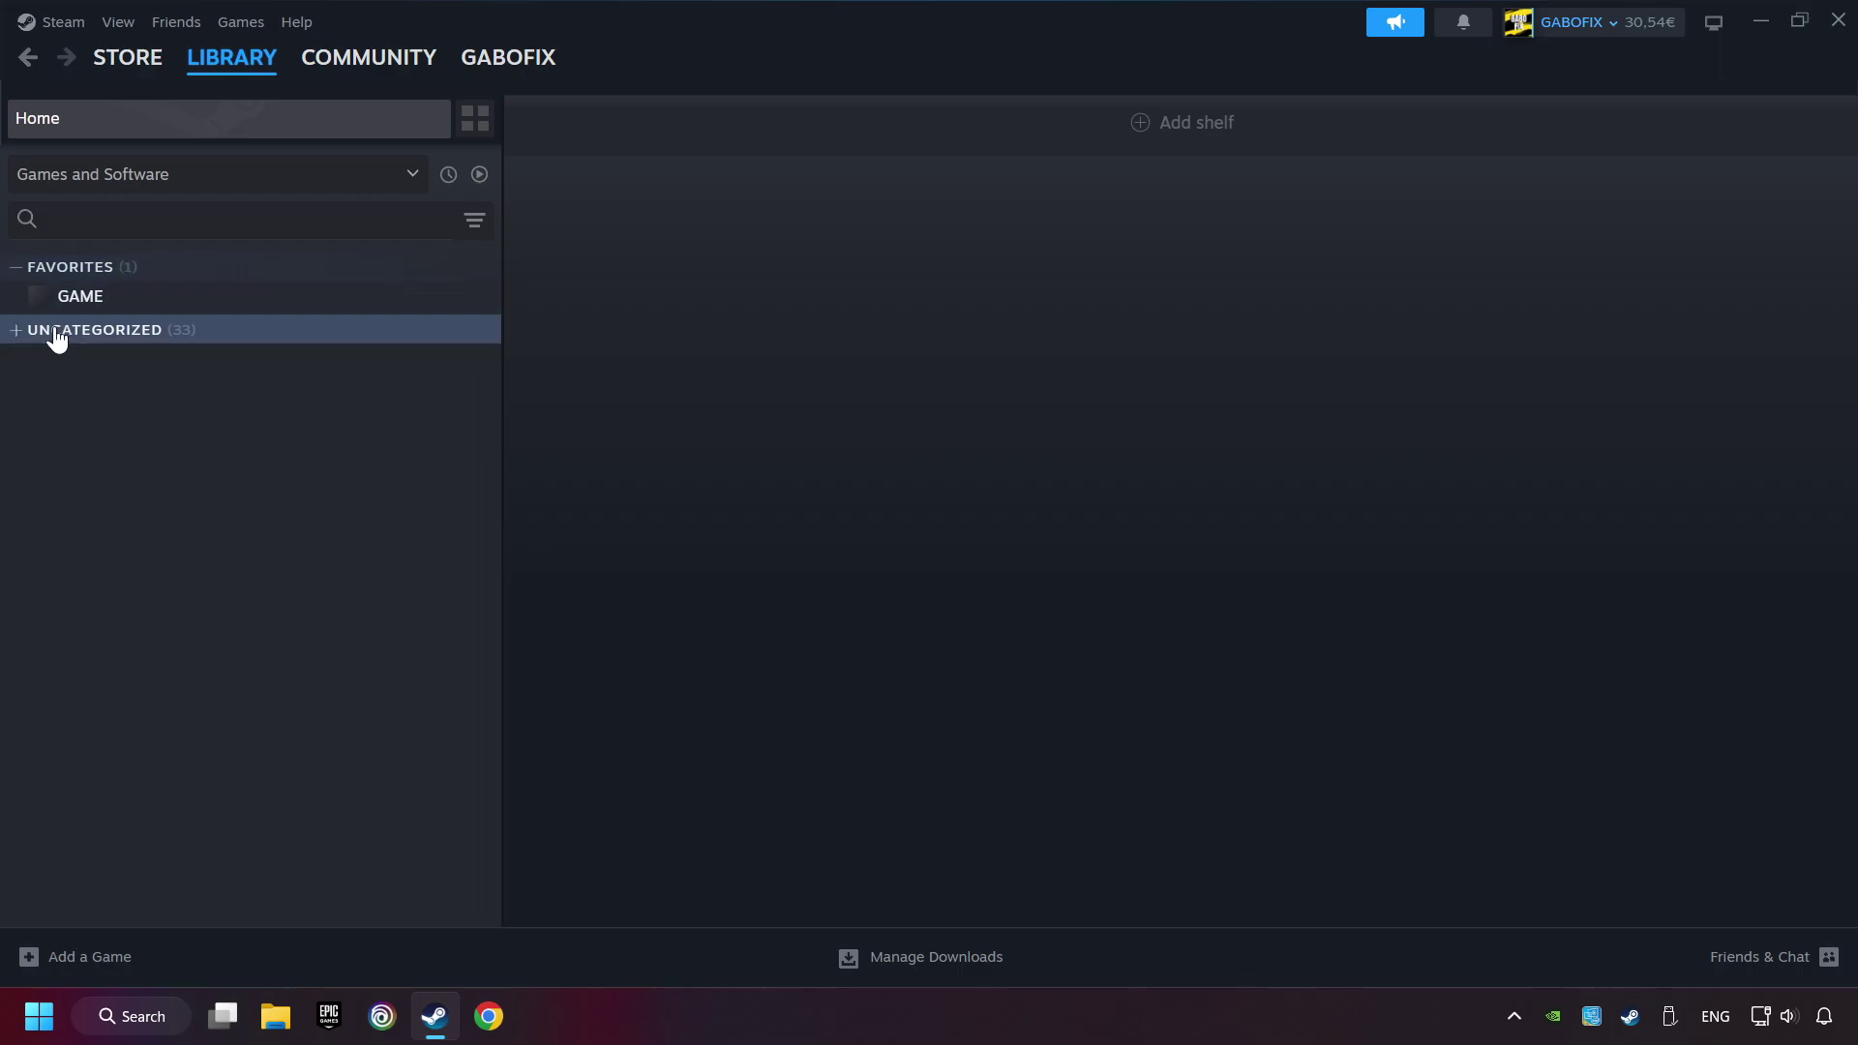
# Select GAME in the library and open its Controller Settings
pyautogui.click(213, 302)
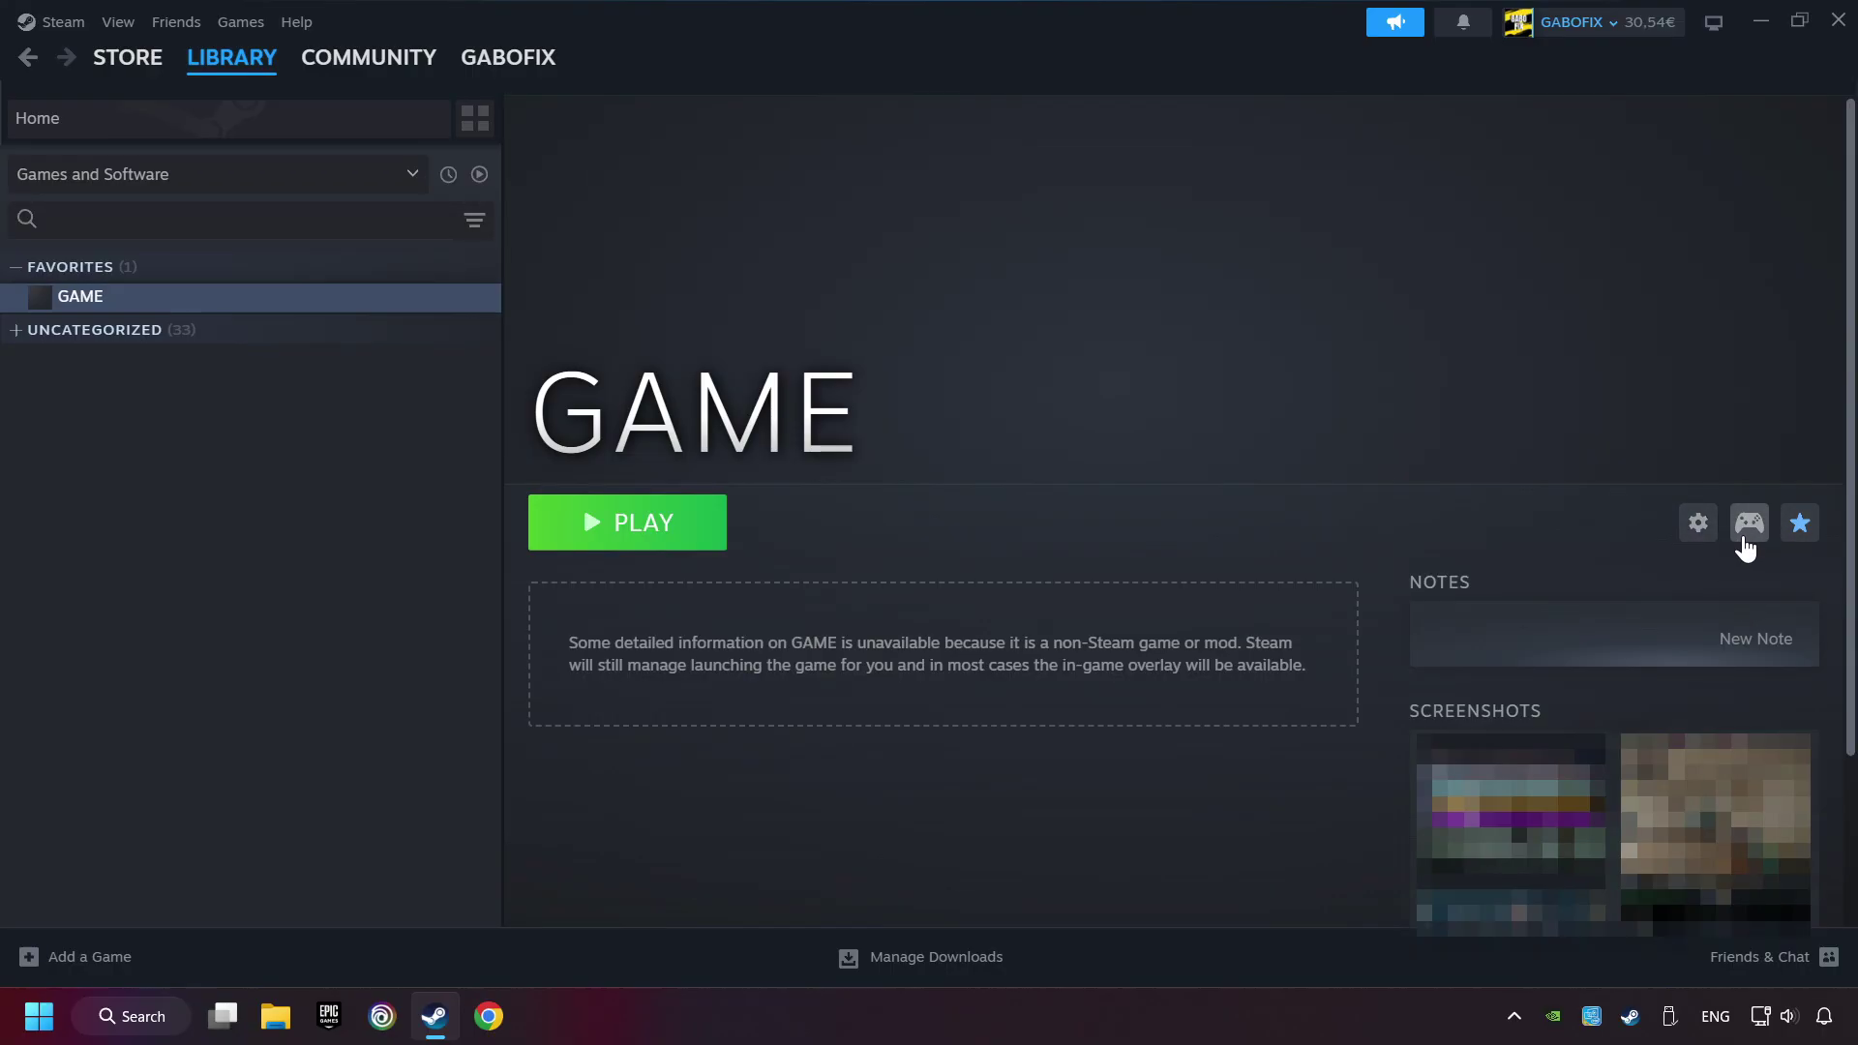
pyautogui.click(1749, 526)
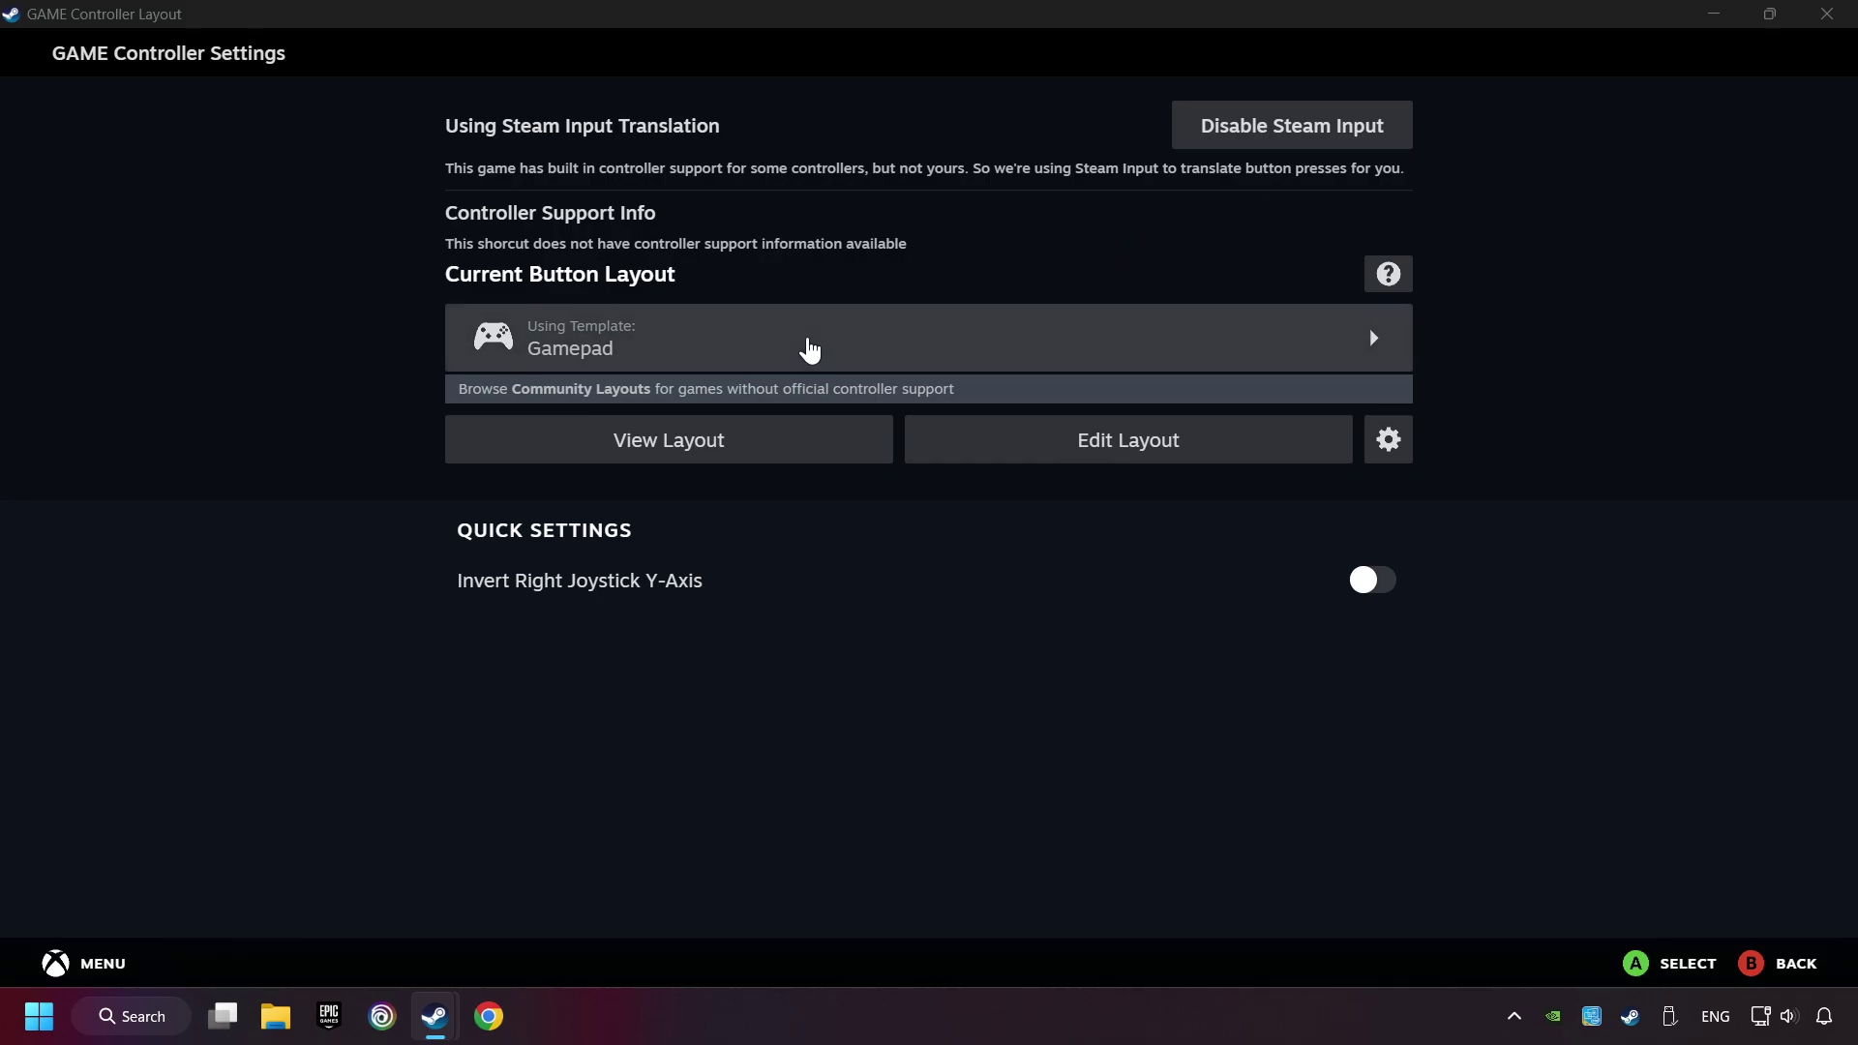
# Choose the Gamepad template and review its Buttons, DPad, trigger and joystick mappings
pyautogui.click(733, 352)
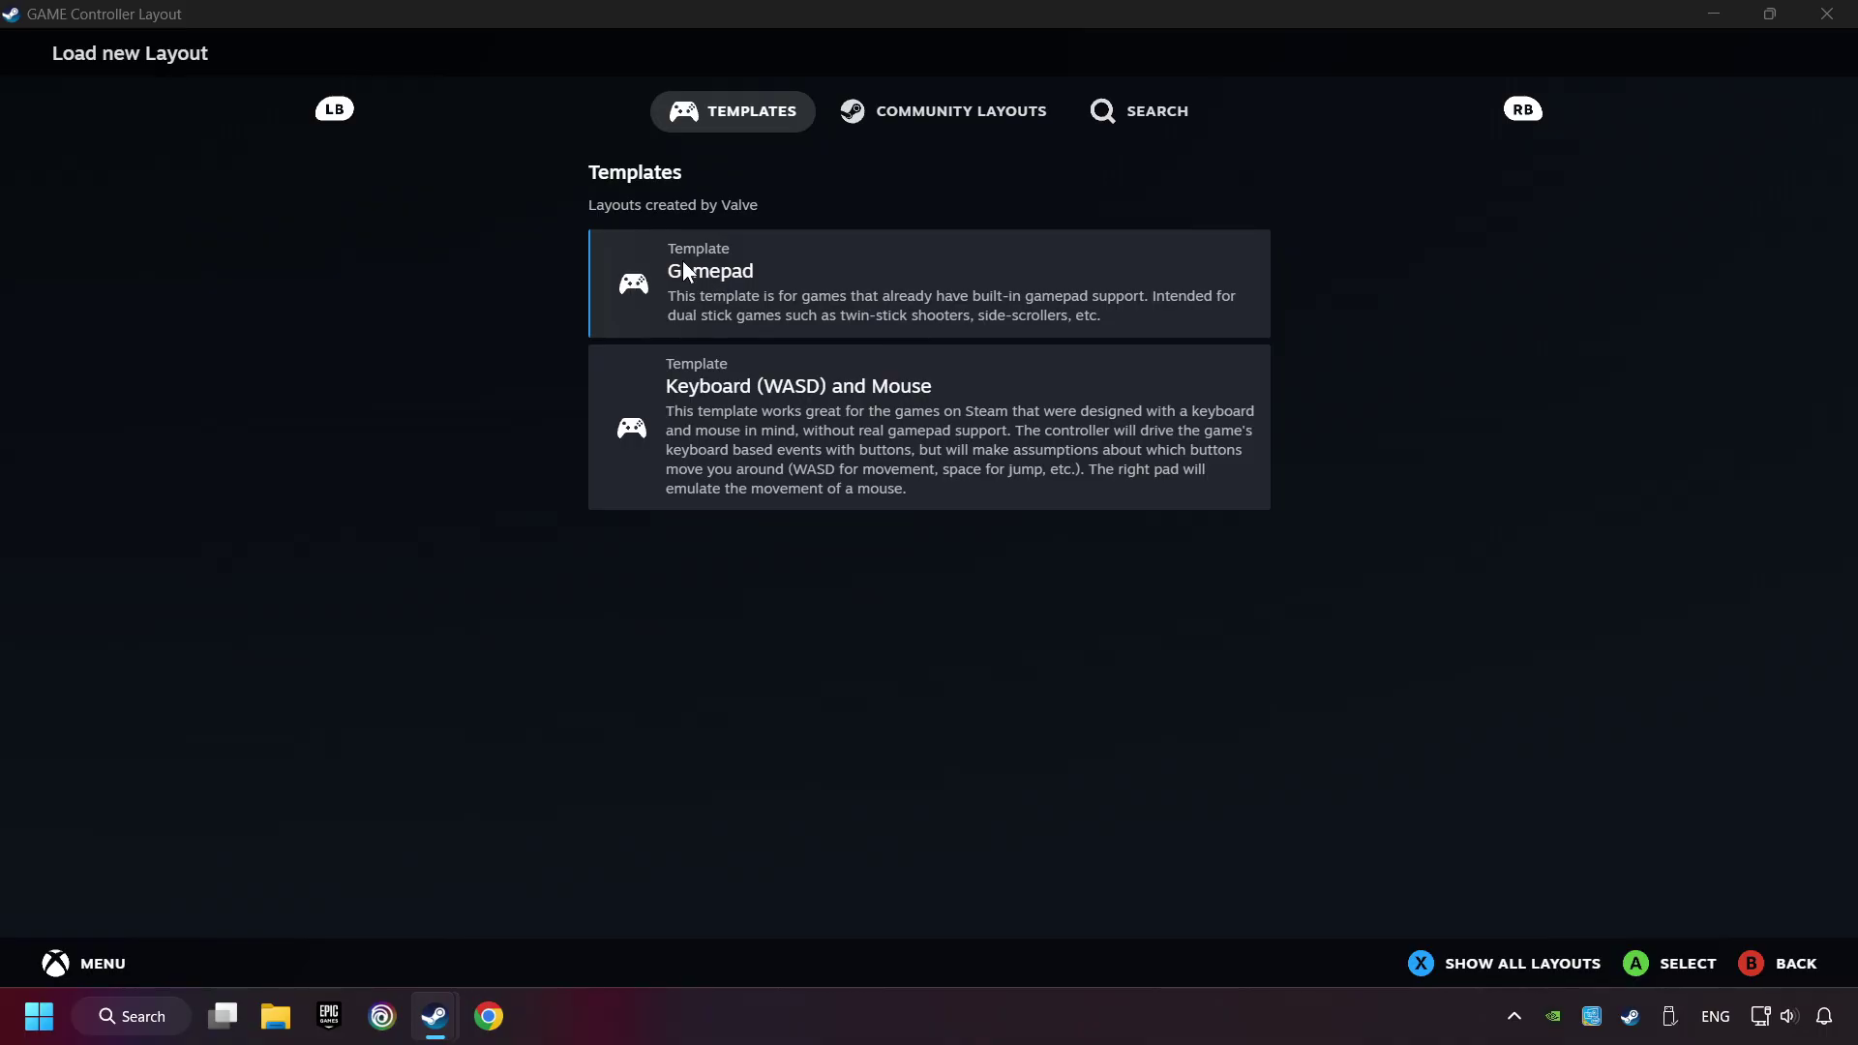
pyautogui.click(811, 268)
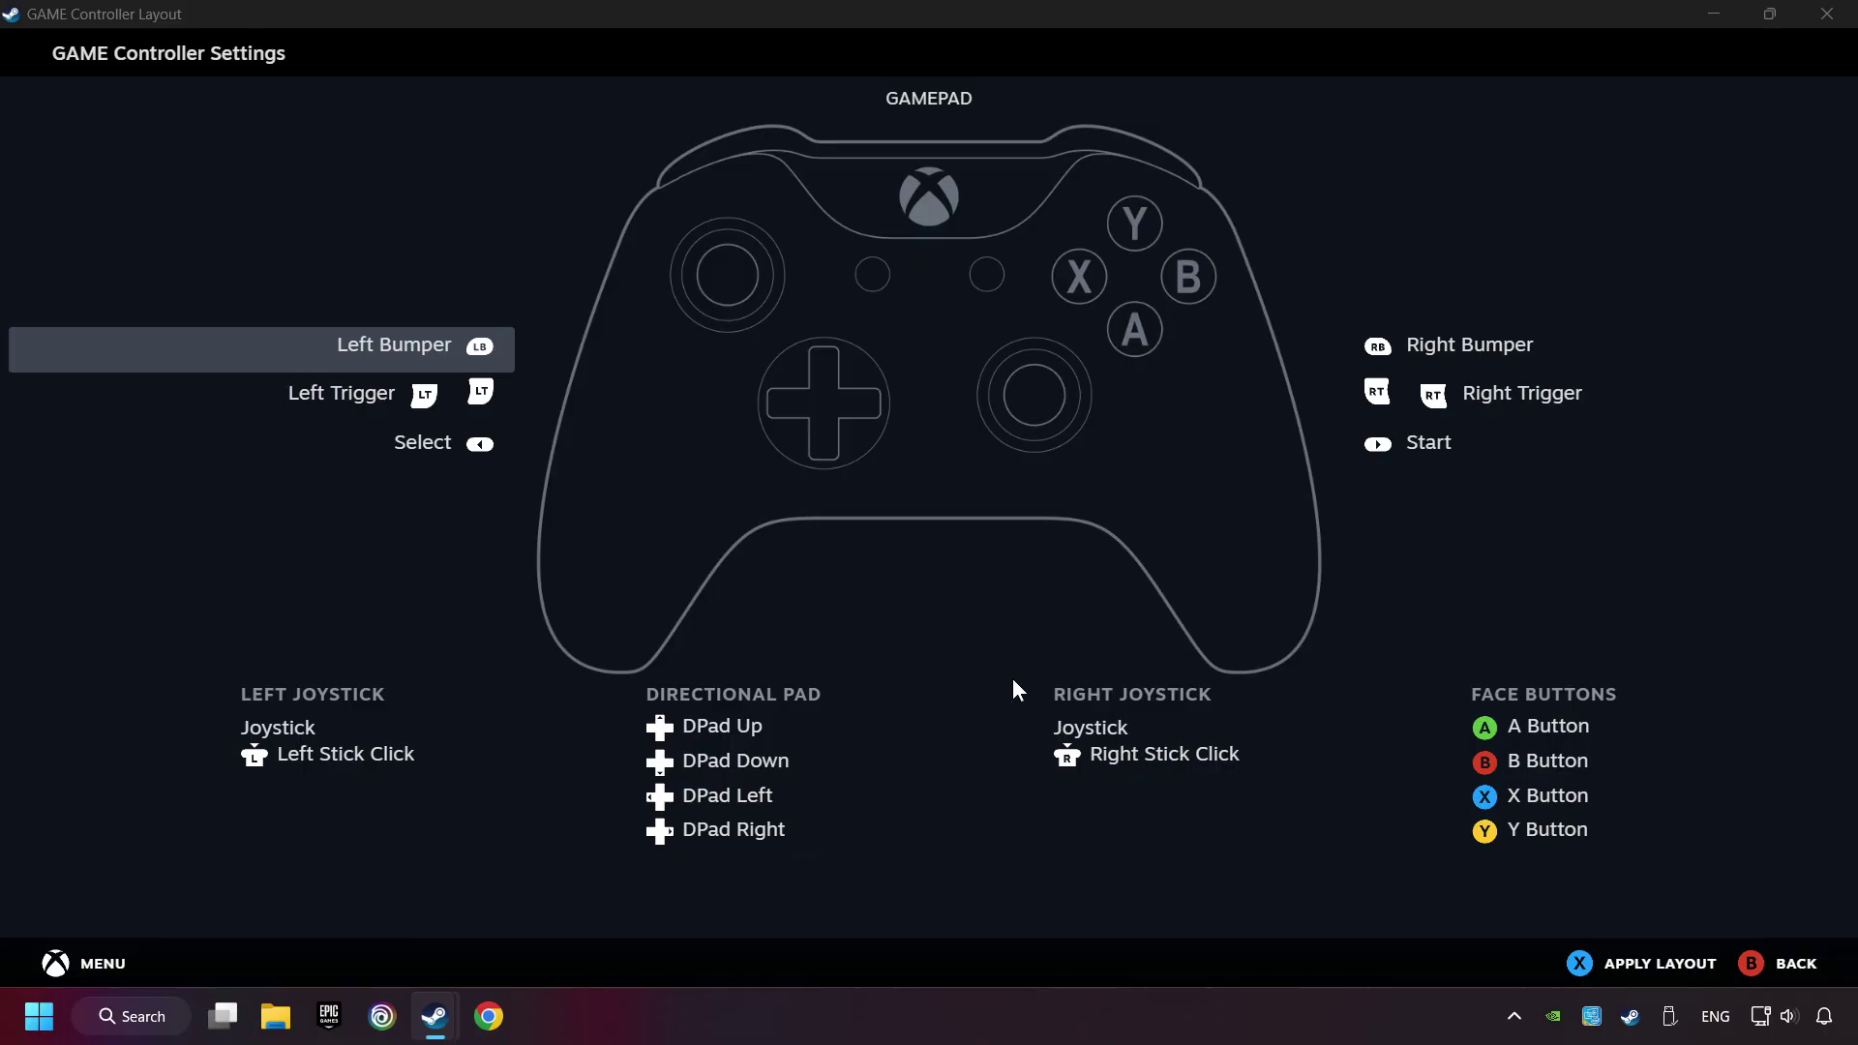
pyautogui.click(1447, 340)
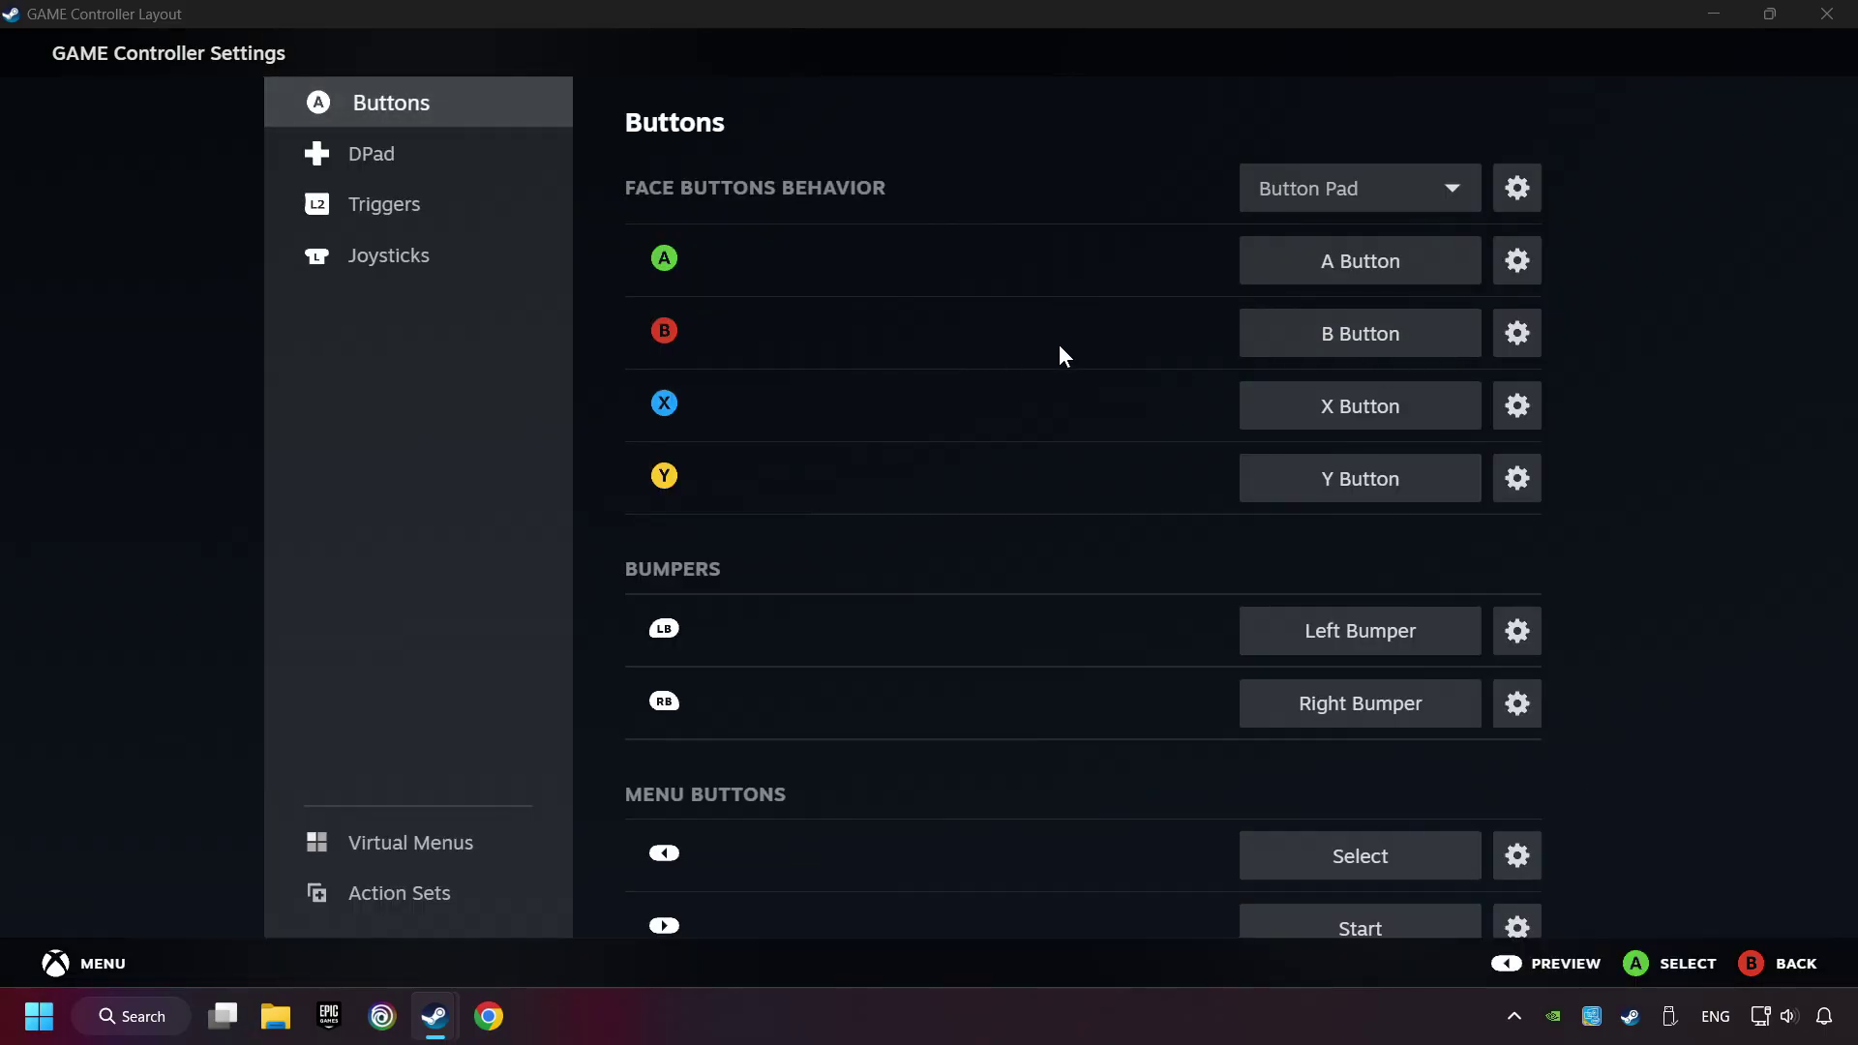
pyautogui.click(370, 160)
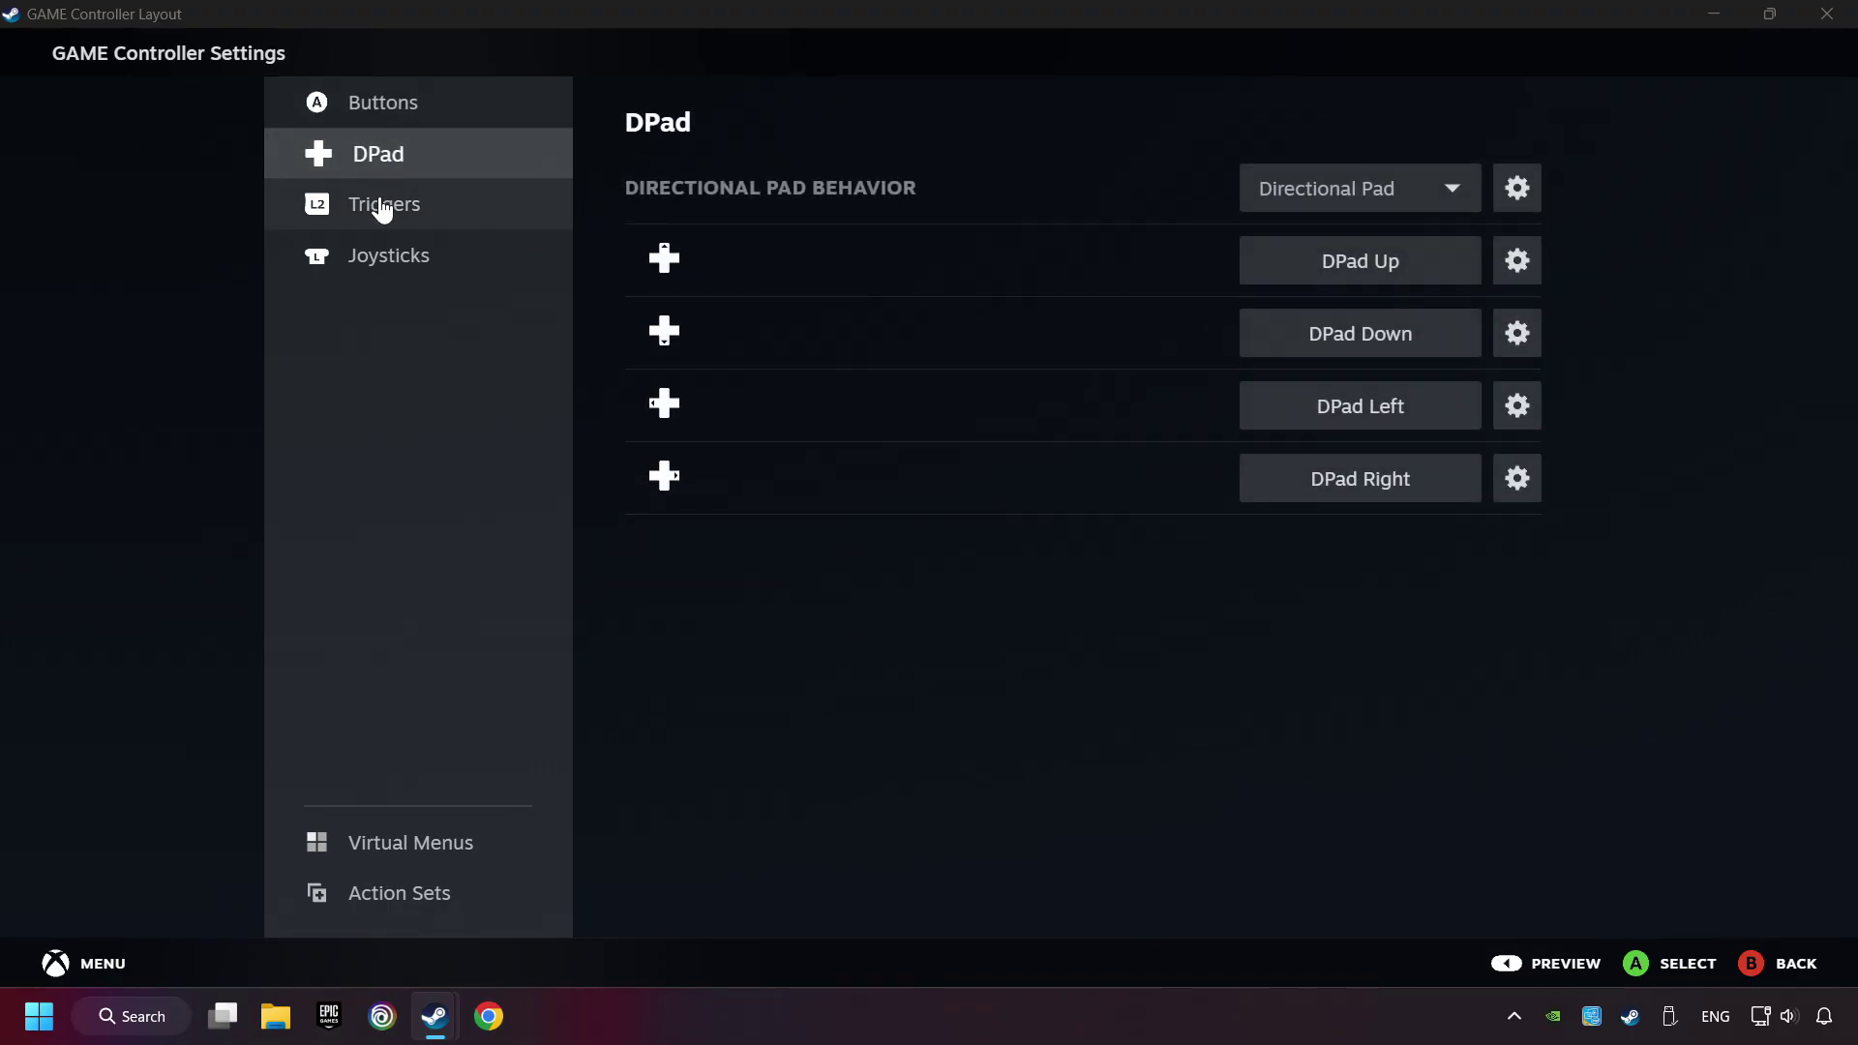
pyautogui.click(381, 207)
pyautogui.click(421, 255)
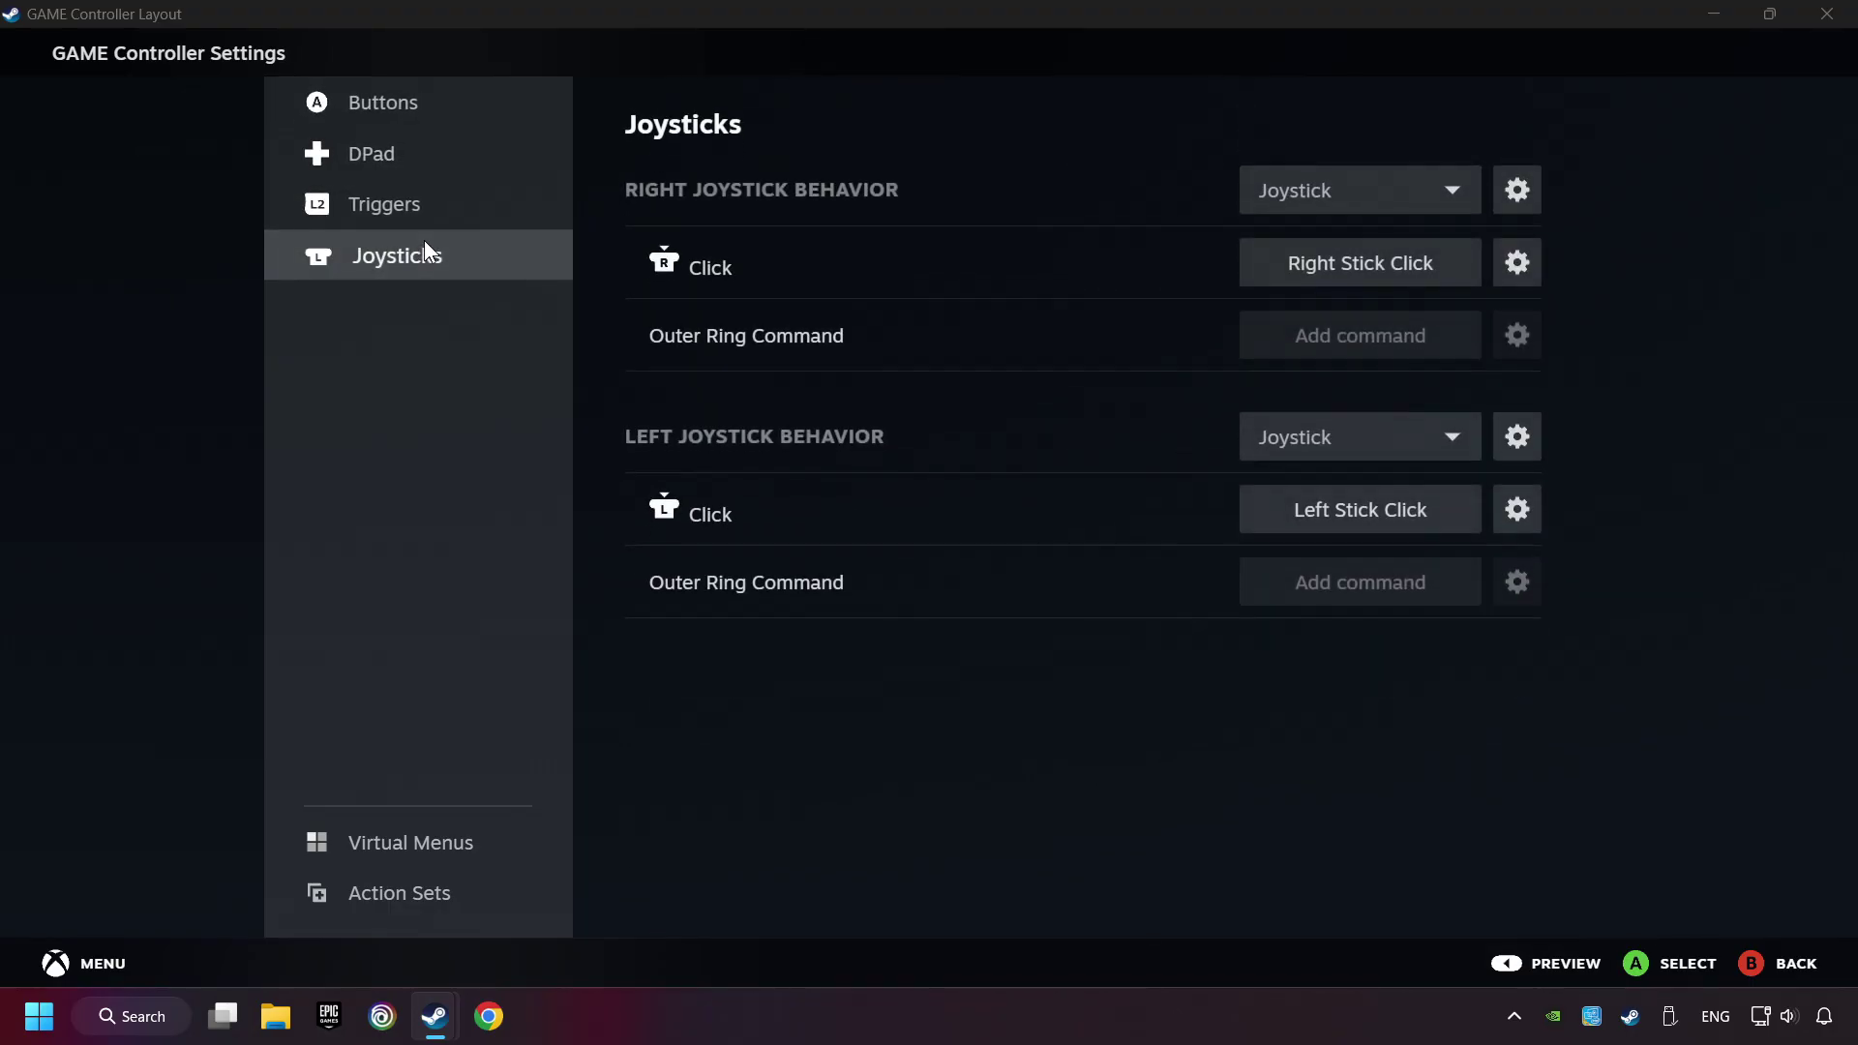
pyautogui.click(382, 103)
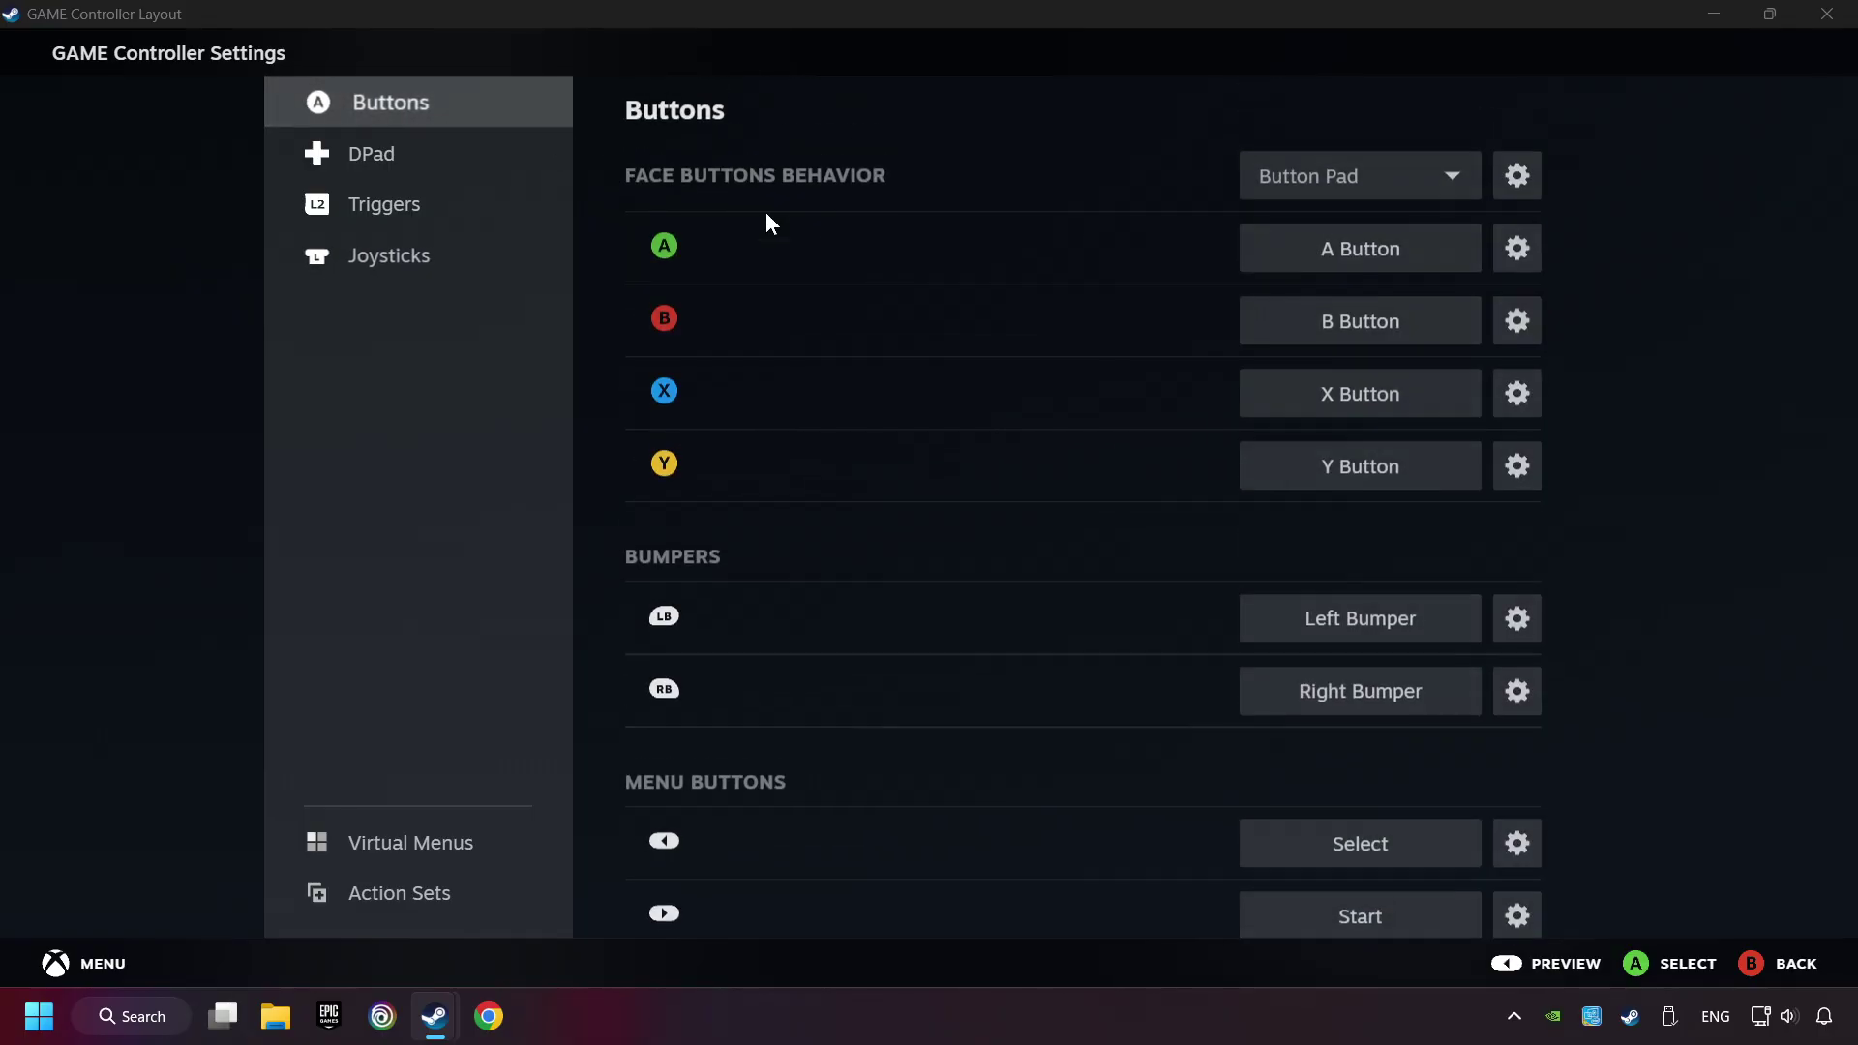
pyautogui.scroll(-1, 982, 633)
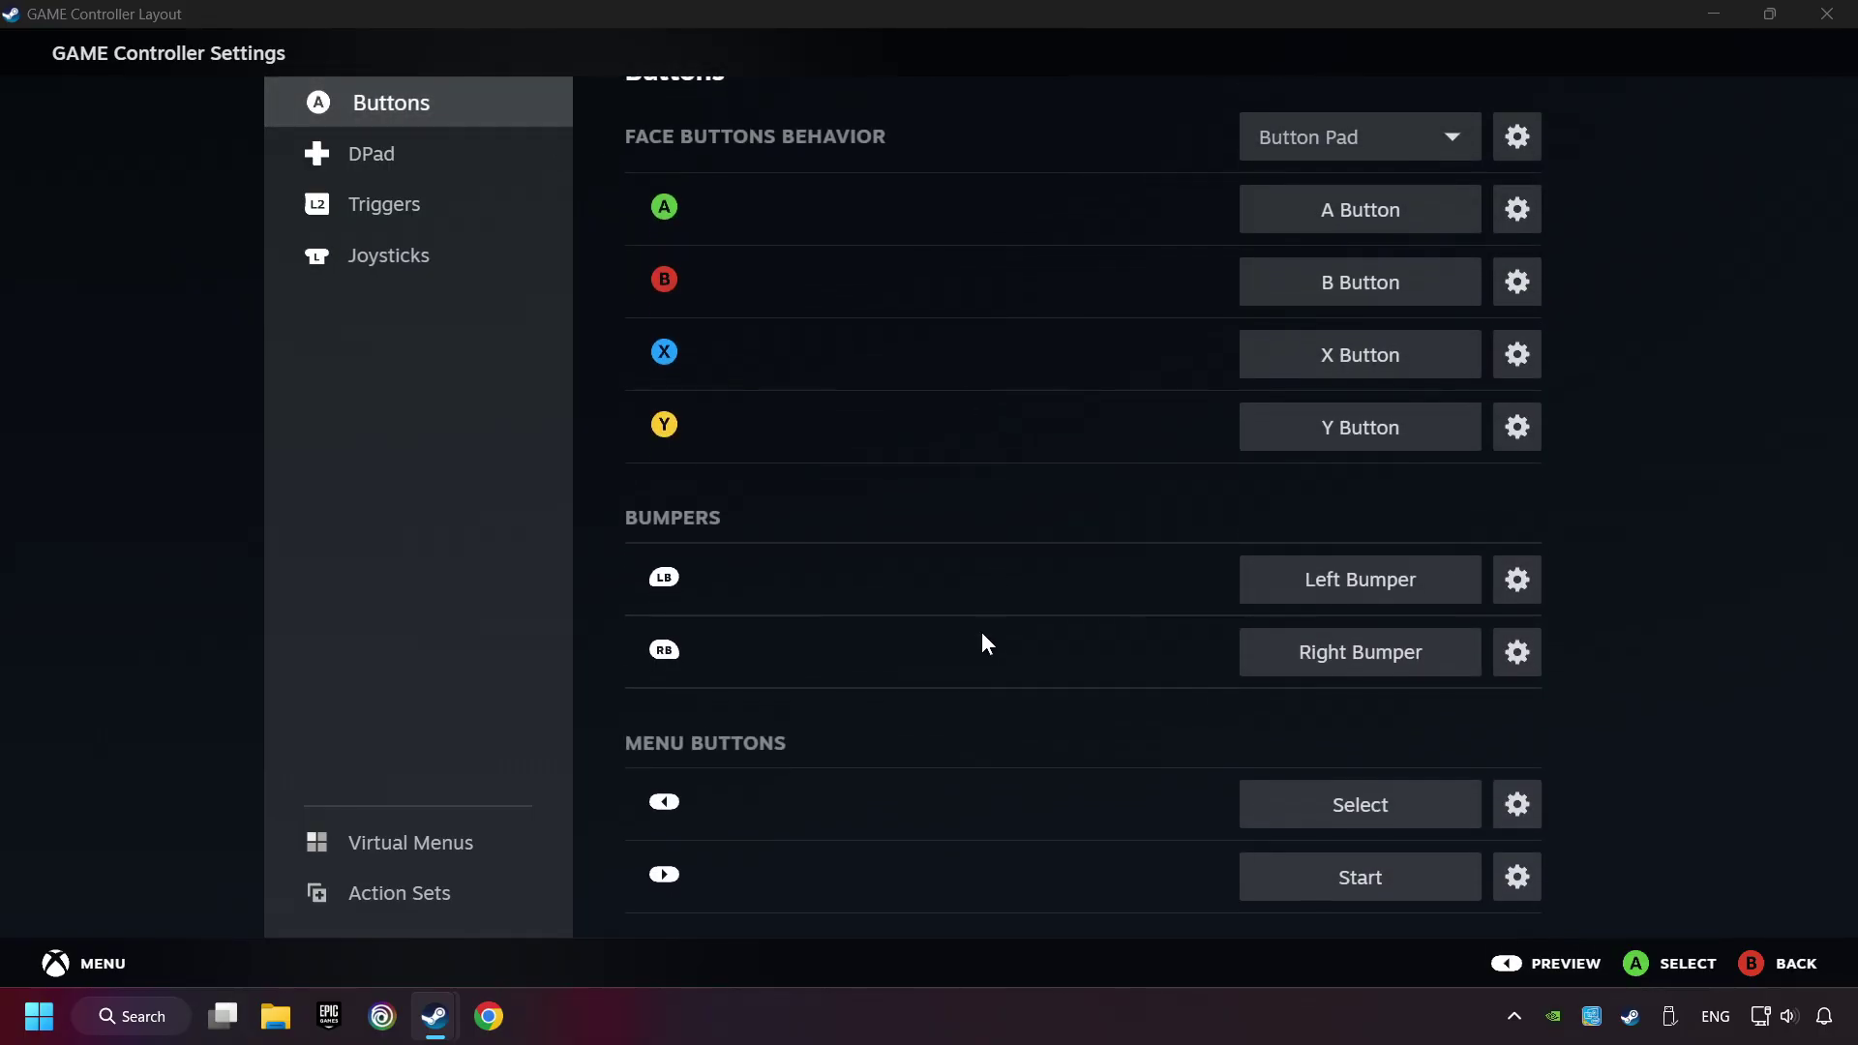
# Preview and apply the Gamepad layout to GAME, then return to its library page
pyautogui.click(1558, 963)
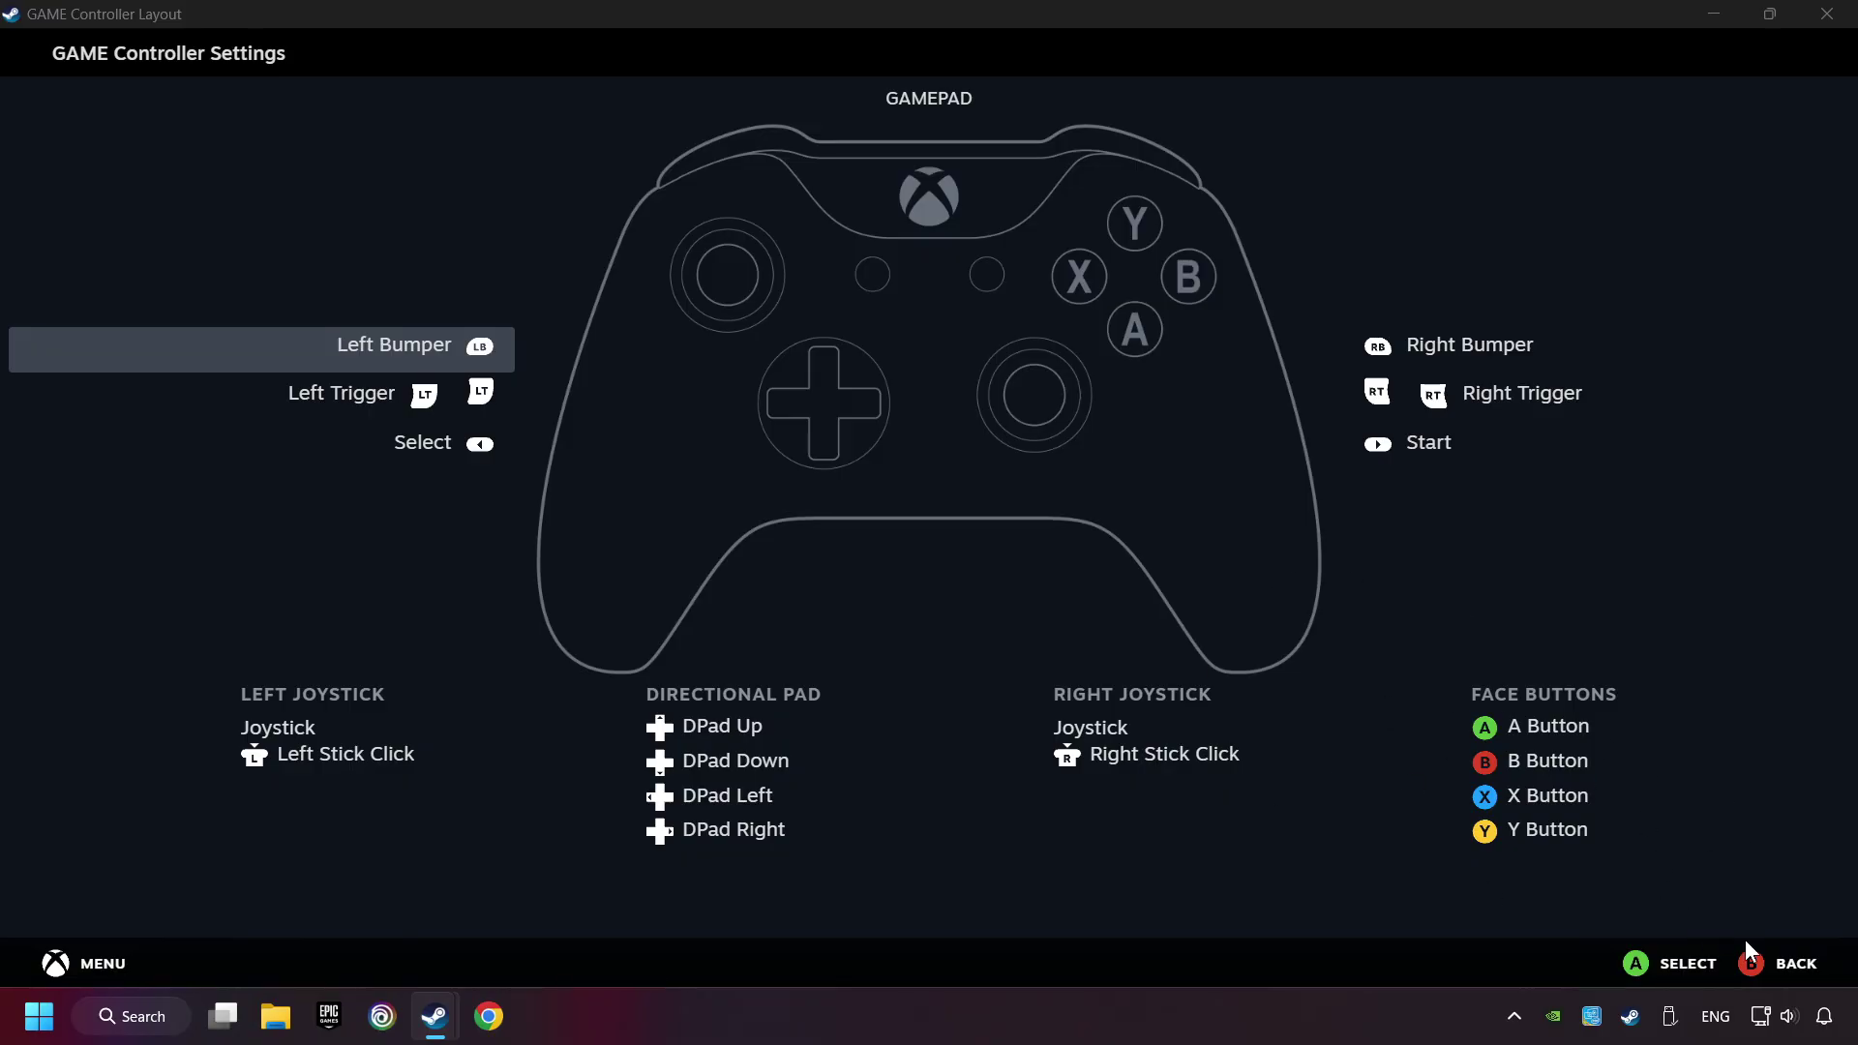
pyautogui.click(1795, 963)
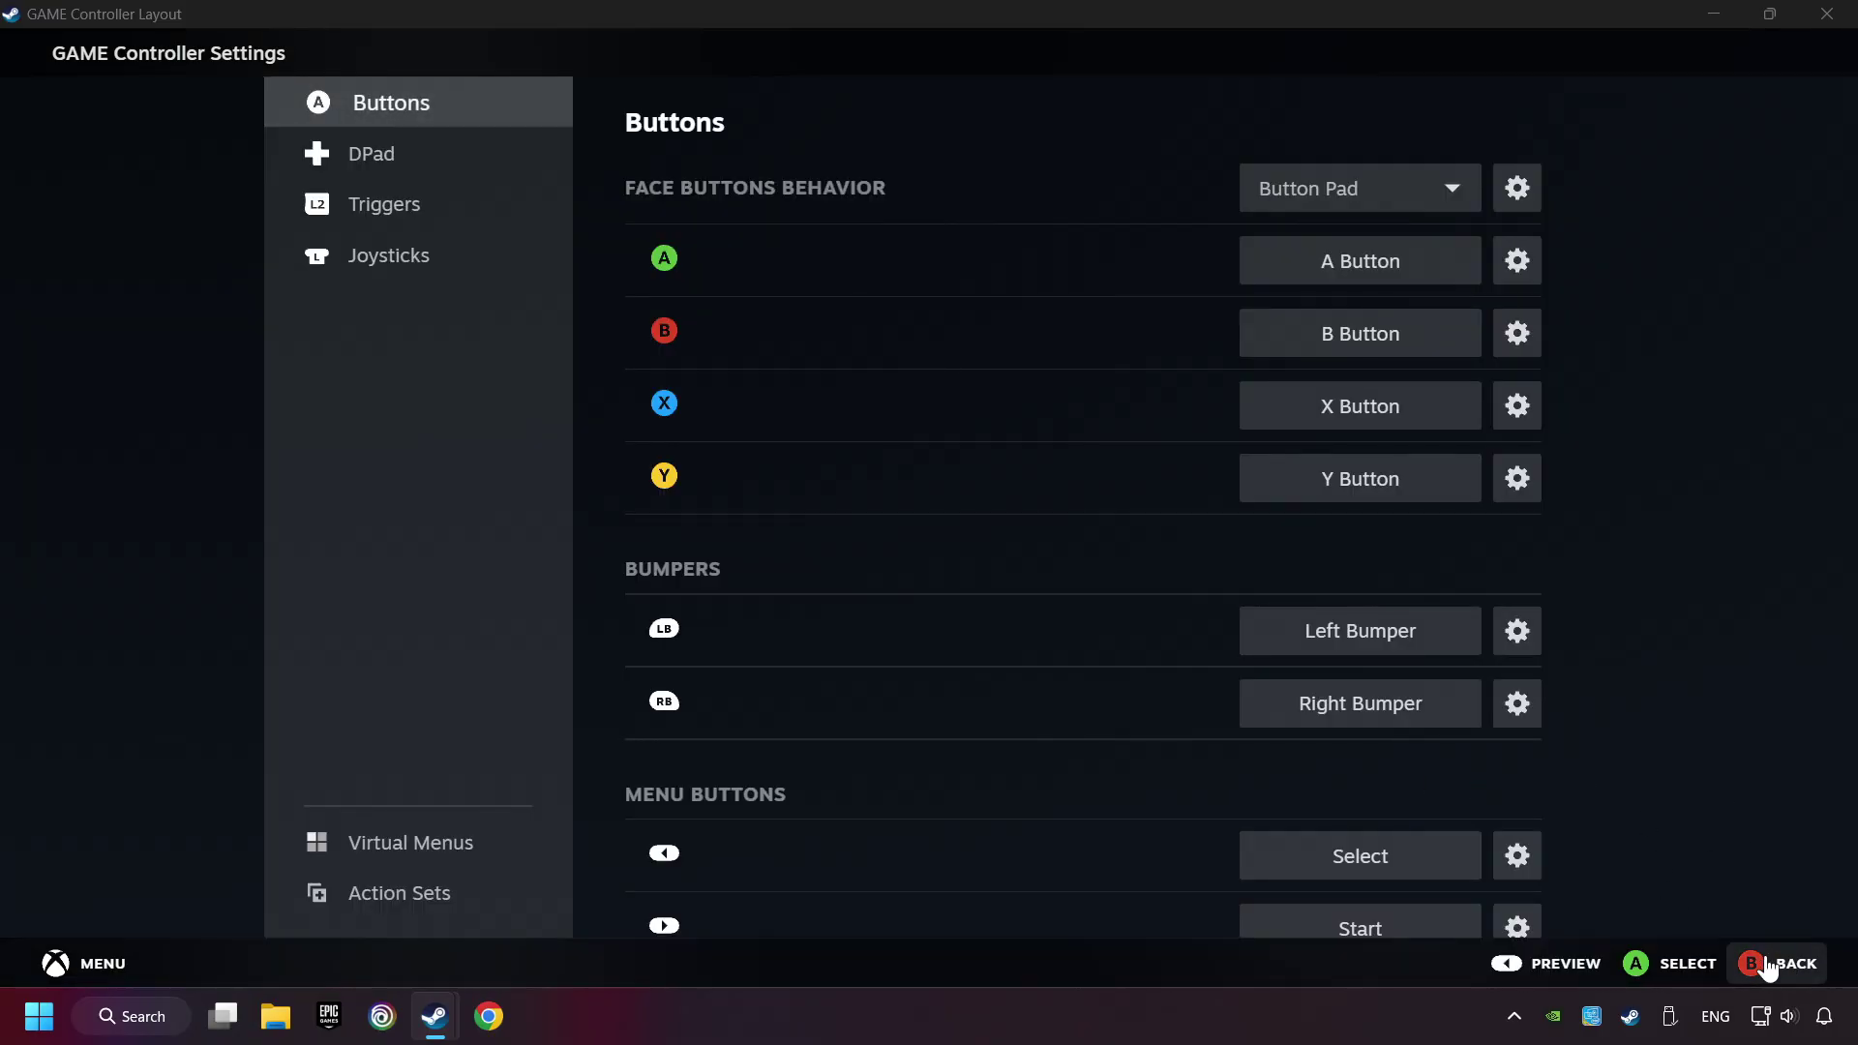
pyautogui.click(1613, 967)
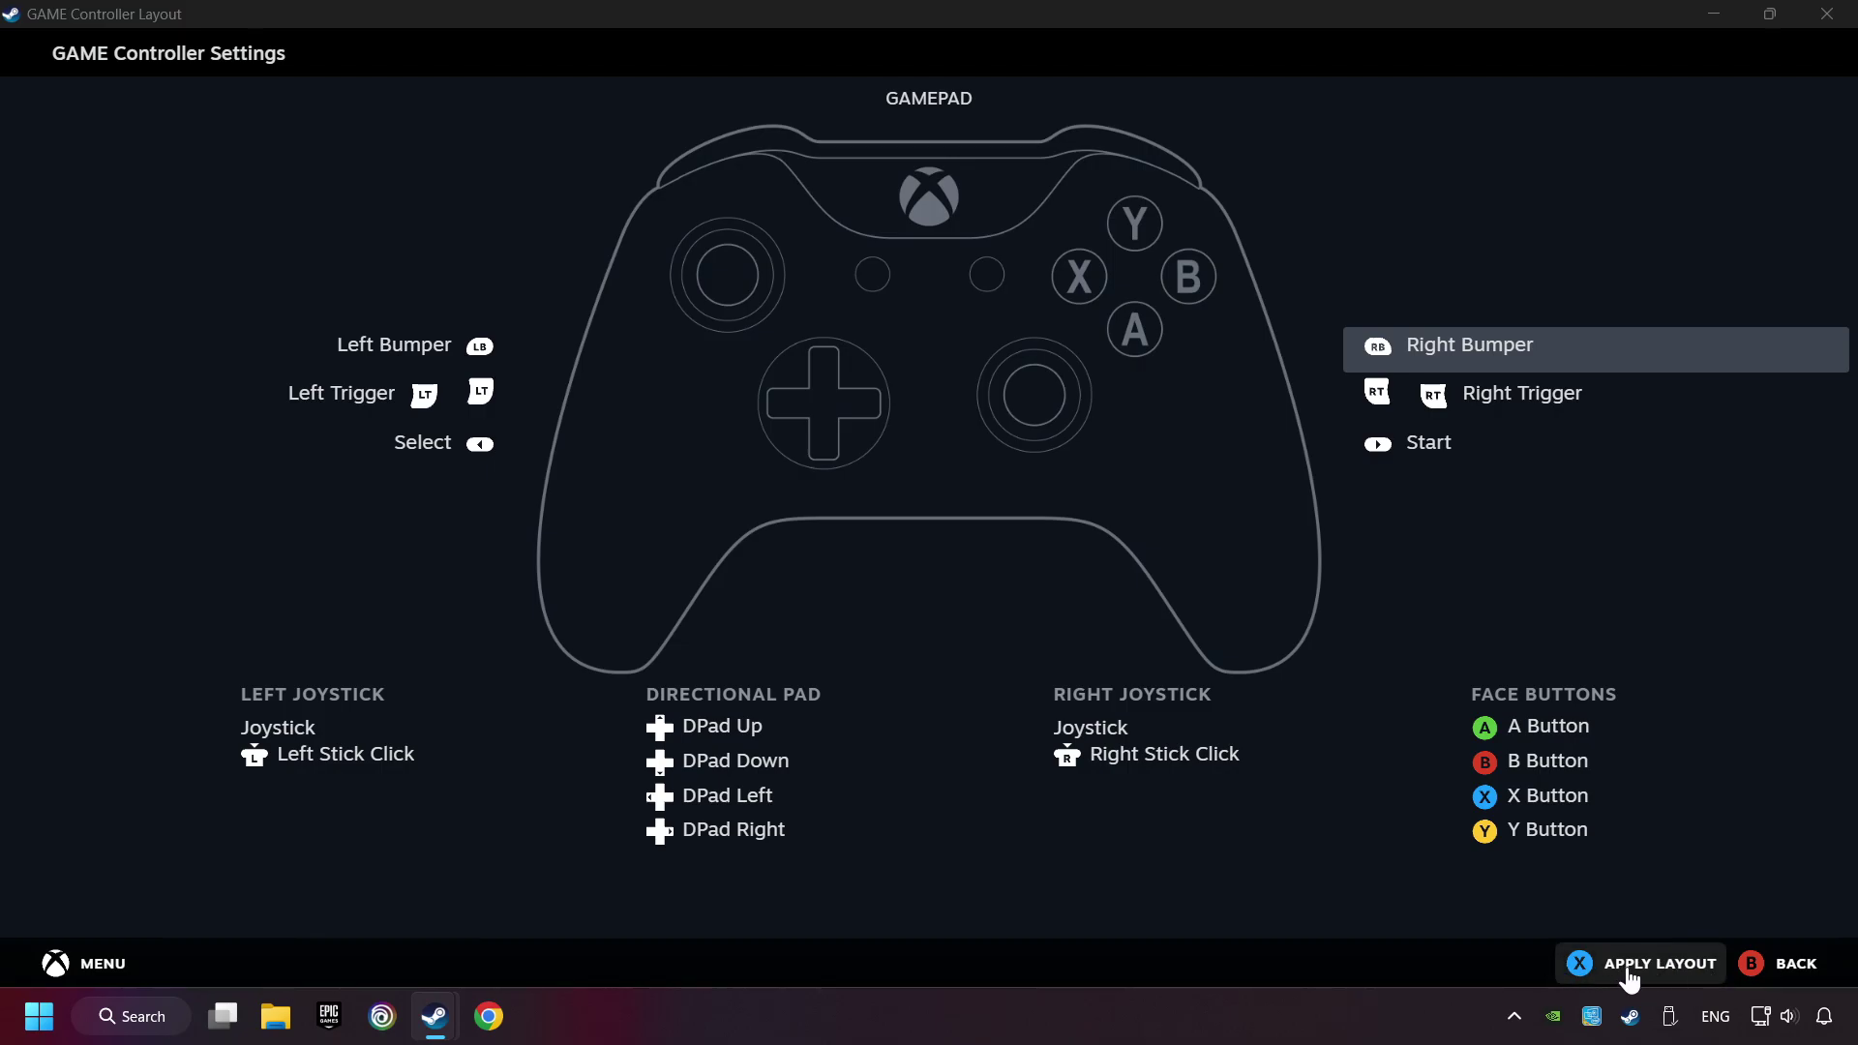
pyautogui.click(1630, 970)
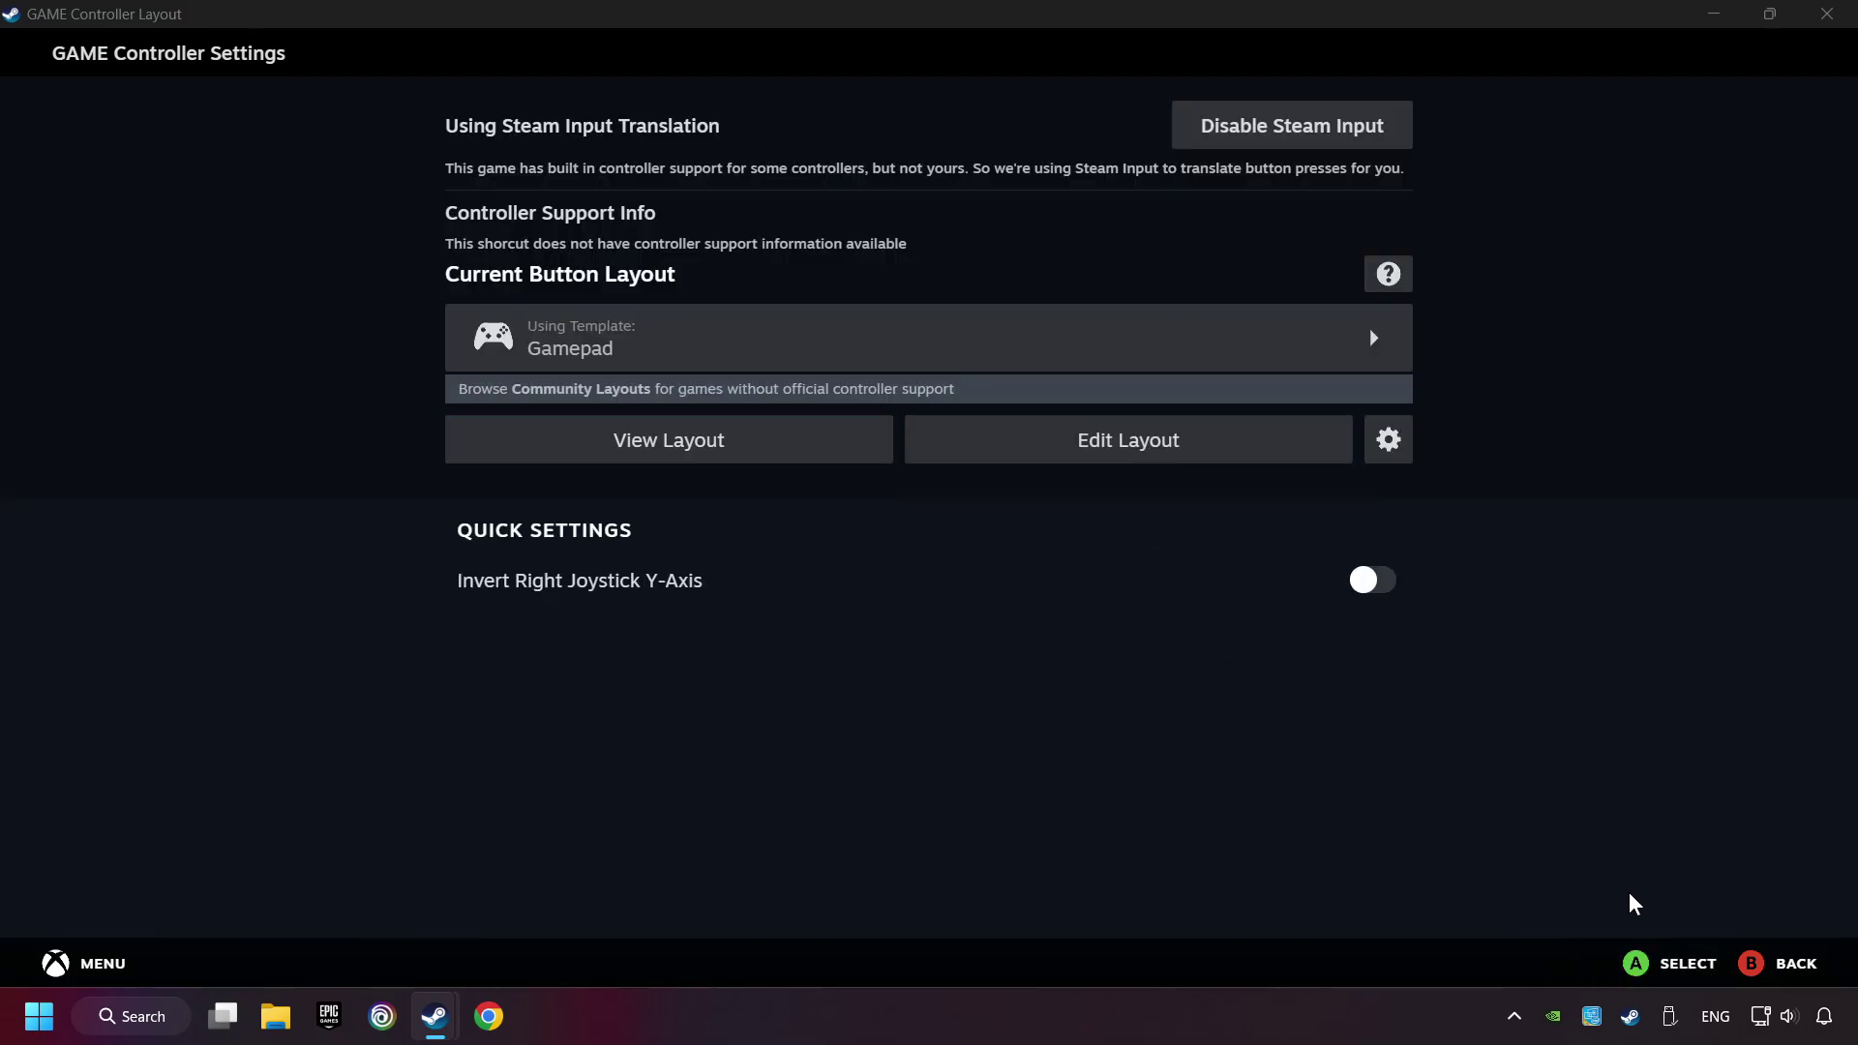
pyautogui.click(1745, 976)
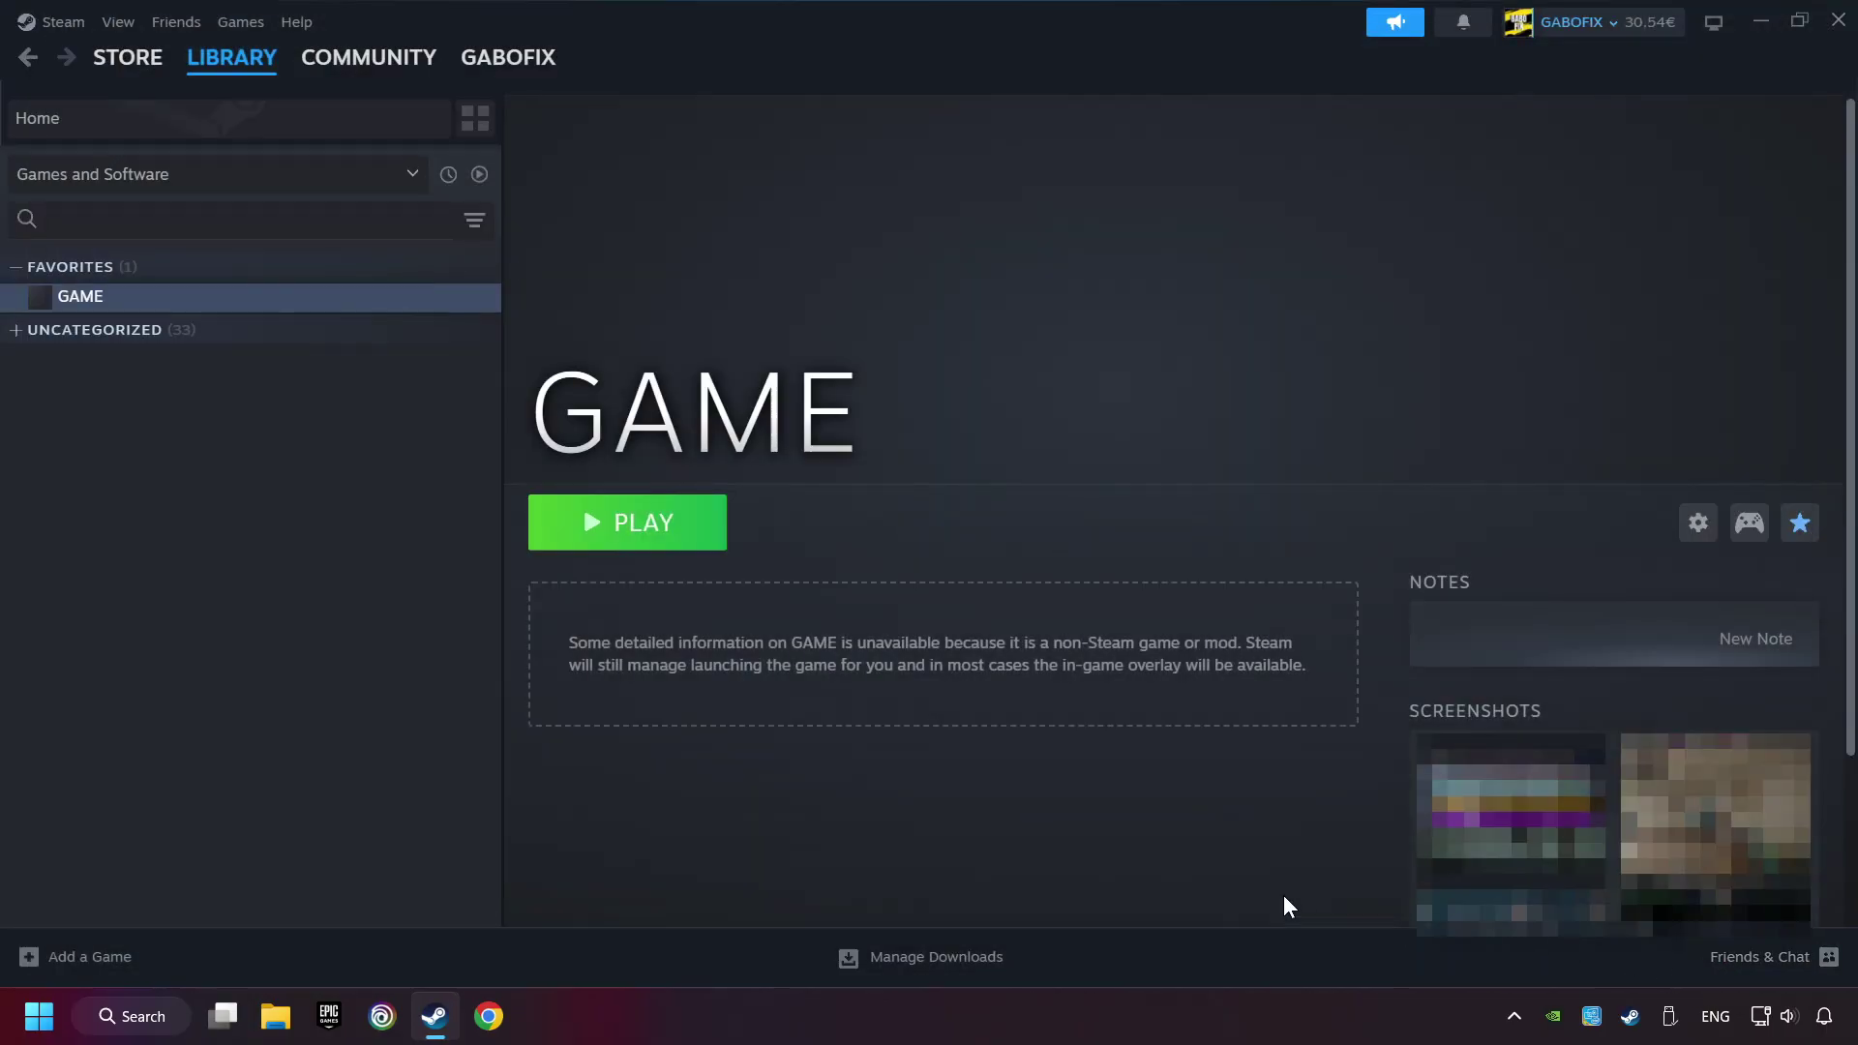